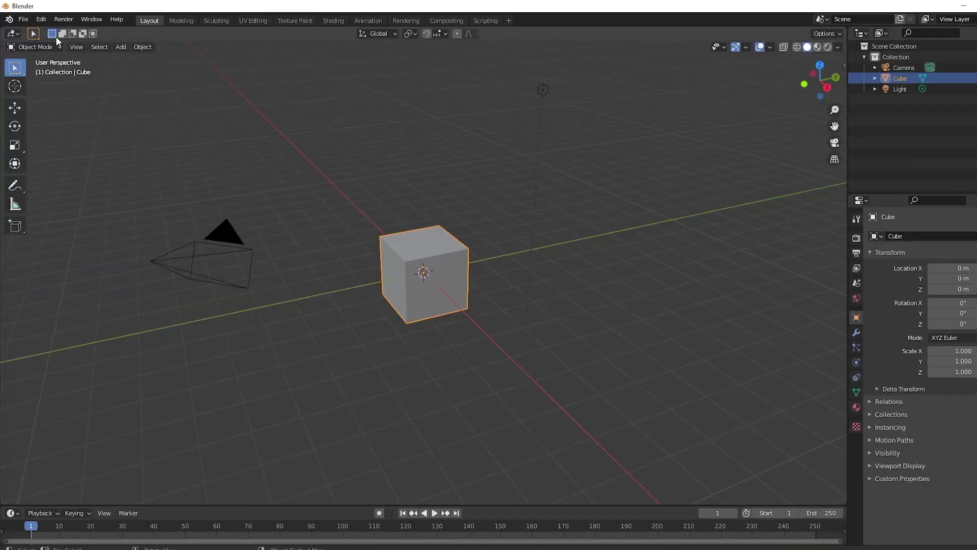
# Step: Switch to Blender and open its preferences
pyautogui.click(48, 20)
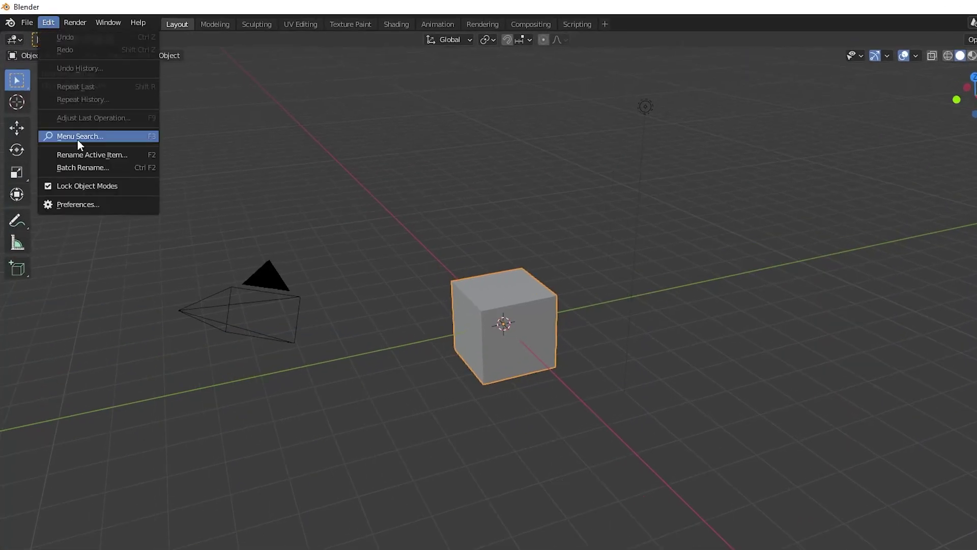
pyautogui.click(76, 203)
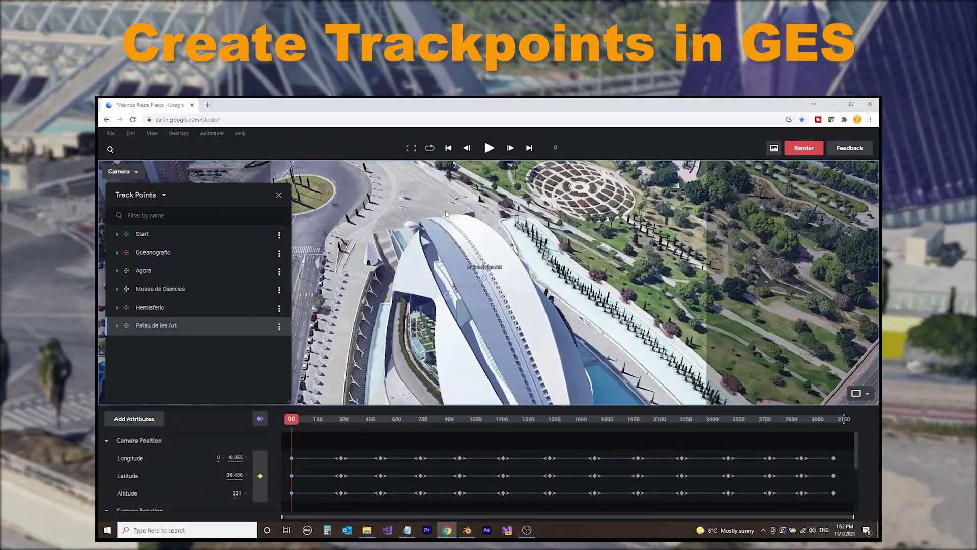
pyautogui.moveTo(444, 205); pyautogui.dragTo(426, 255, button='middle')
pyautogui.moveTo(427, 255); pyautogui.dragTo(530, 346)
pyautogui.moveTo(433, 214); pyautogui.dragTo(512, 265)
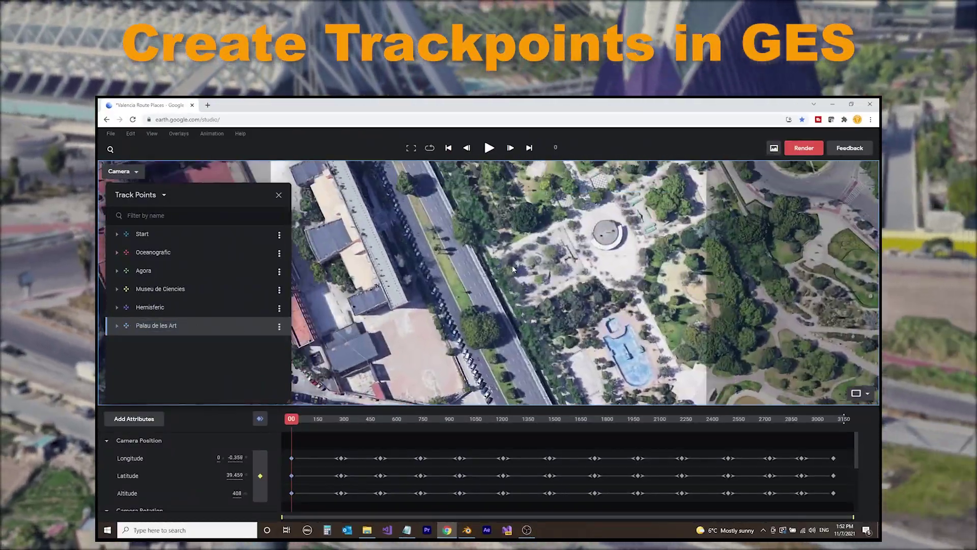
pyautogui.moveTo(448, 193); pyautogui.dragTo(489, 351)
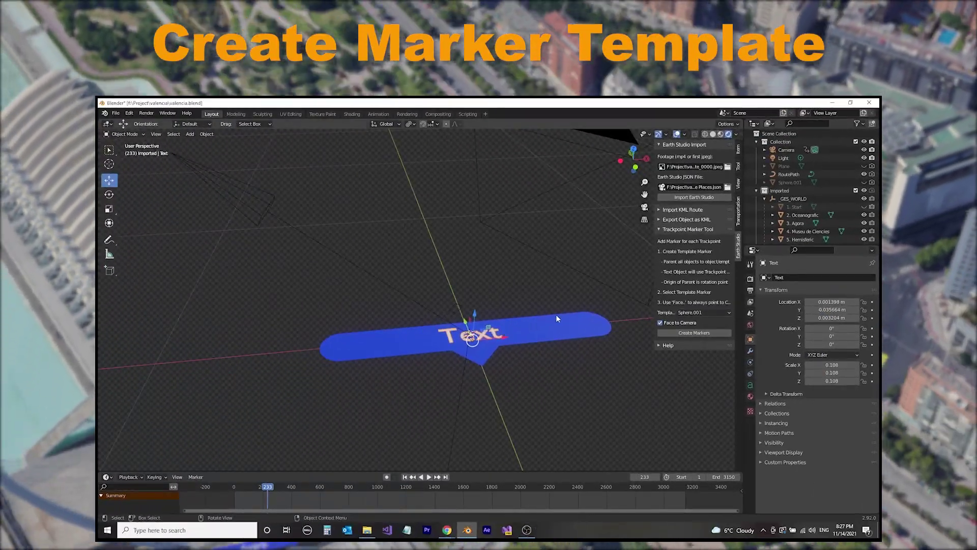
pyautogui.press('KP_7')
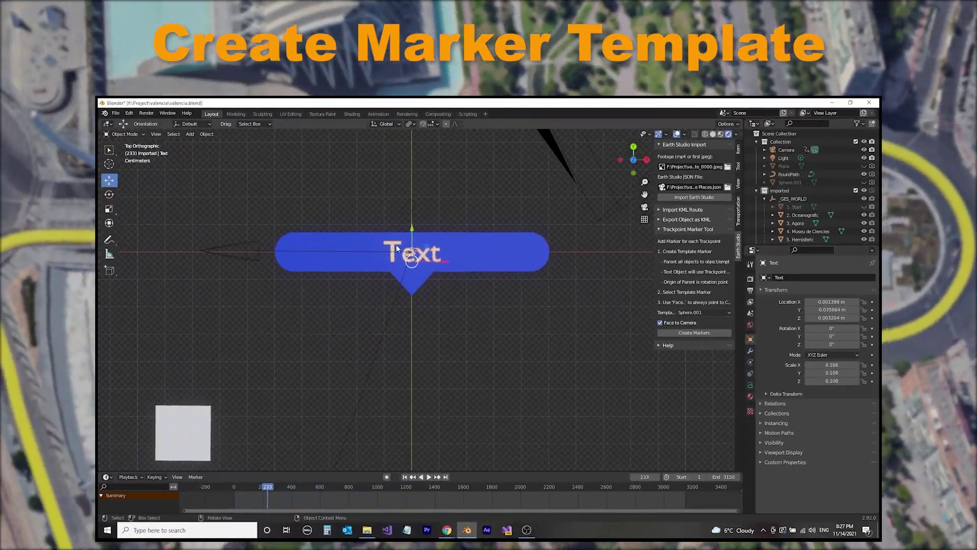
pyautogui.click(189, 134)
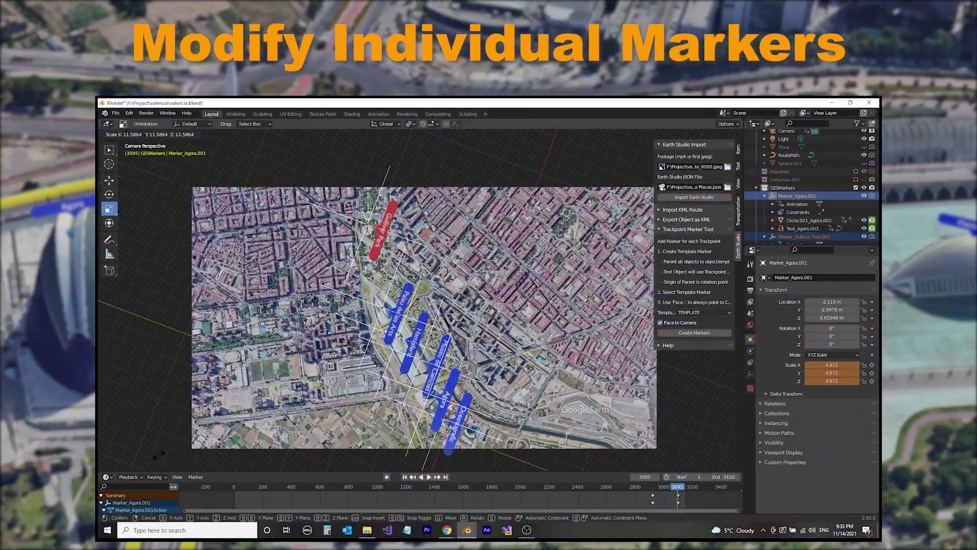
# Step: Enlarge the Agora marker over the city map uniformly and activate the Rotate tool
pyautogui.click(158, 454)
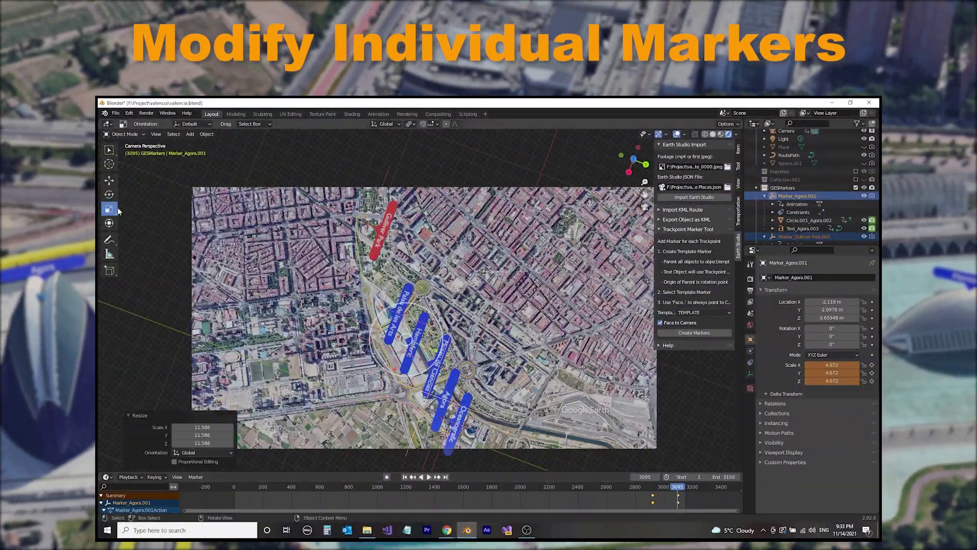
pyautogui.click(109, 194)
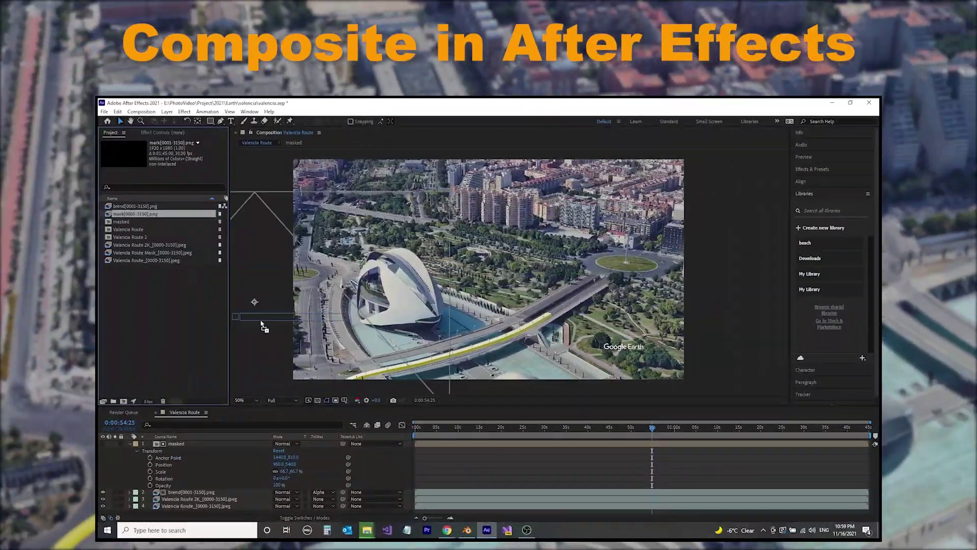
# Step: Add the mark[0001-3150].png sequence to the Valencia Route composition in After Effects
pyautogui.moveTo(177, 440); pyautogui.dragTo(176, 441)
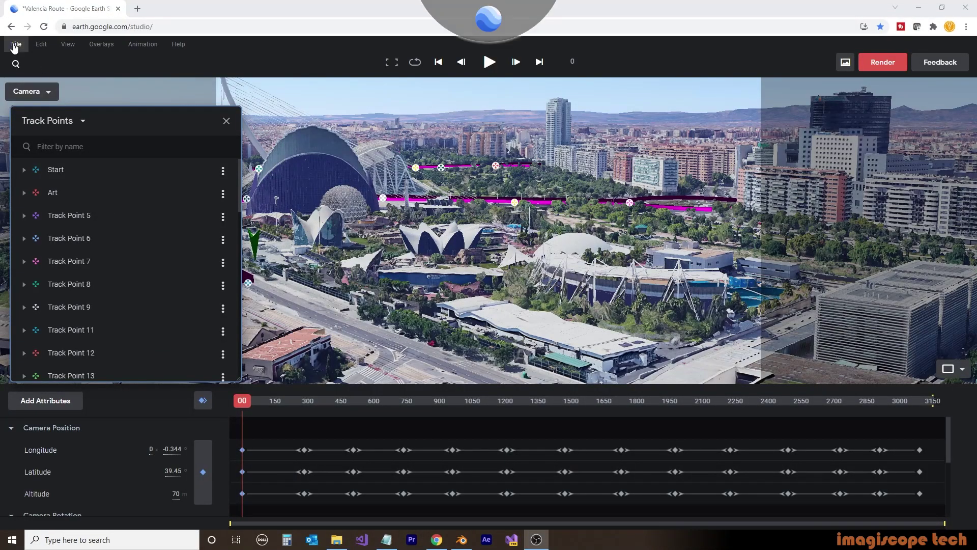
# Step: Save the Google Earth Studio project under the new name Valencia Route Places
pyautogui.click(15, 46)
pyautogui.click(41, 148)
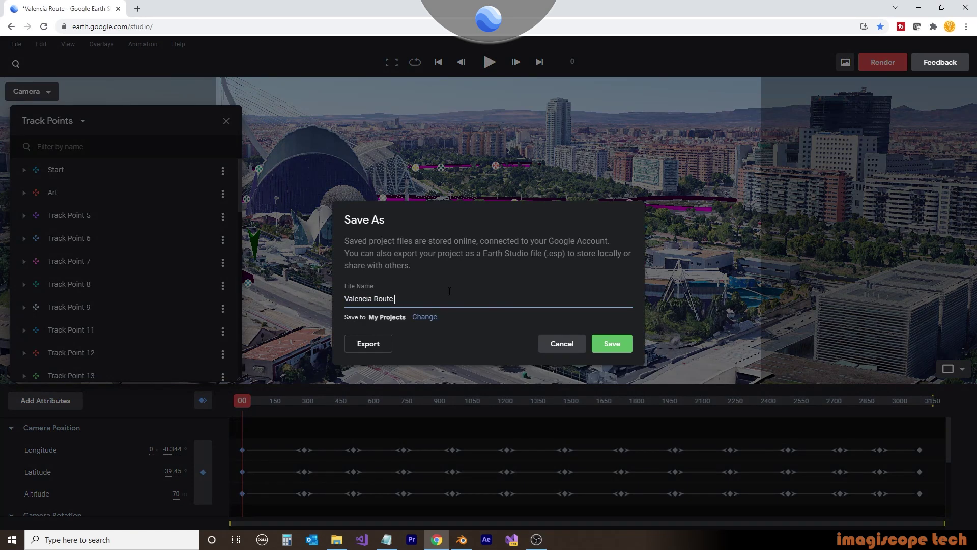
pyautogui.press('Return')
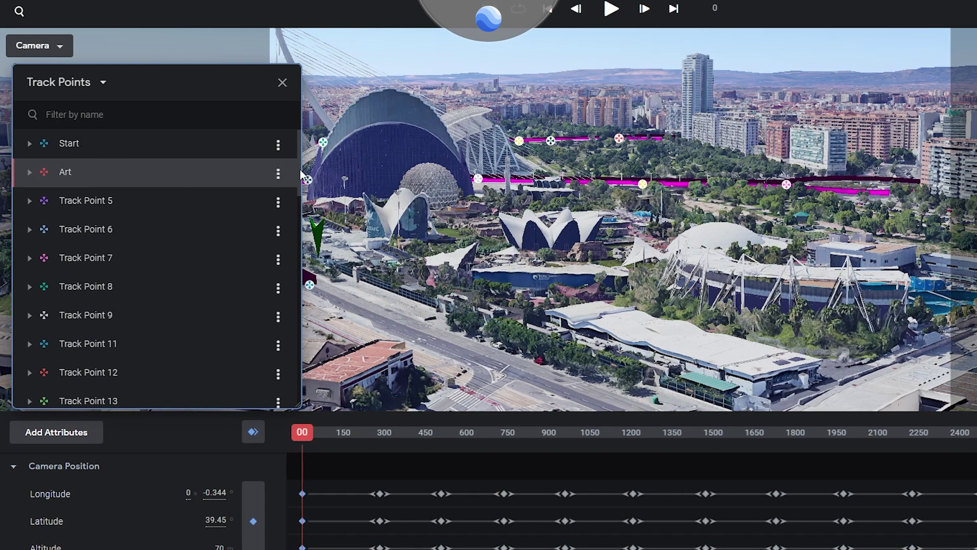
# Step: Delete all track points from Art through Track Point 45, keeping only Start
pyautogui.moveTo(299, 169); pyautogui.dragTo(296, 396)
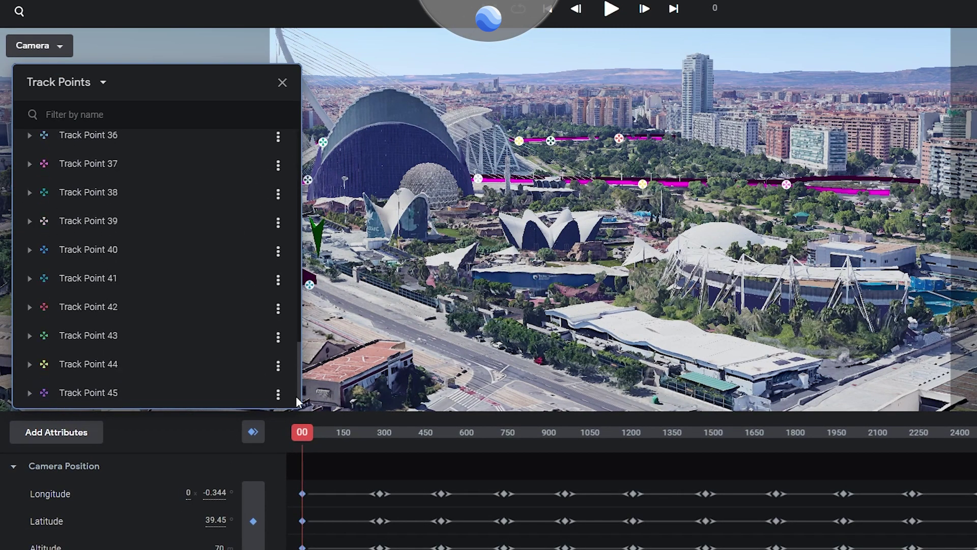
pyautogui.keyDown('shift'); pyautogui.click(125, 394); pyautogui.keyUp('shift')
pyautogui.rightClick(170, 312)
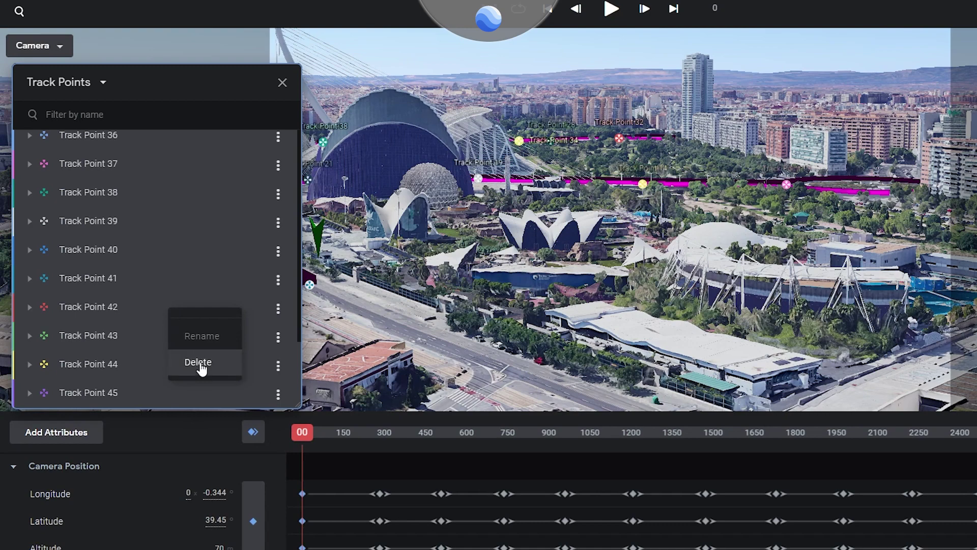
pyautogui.click(201, 366)
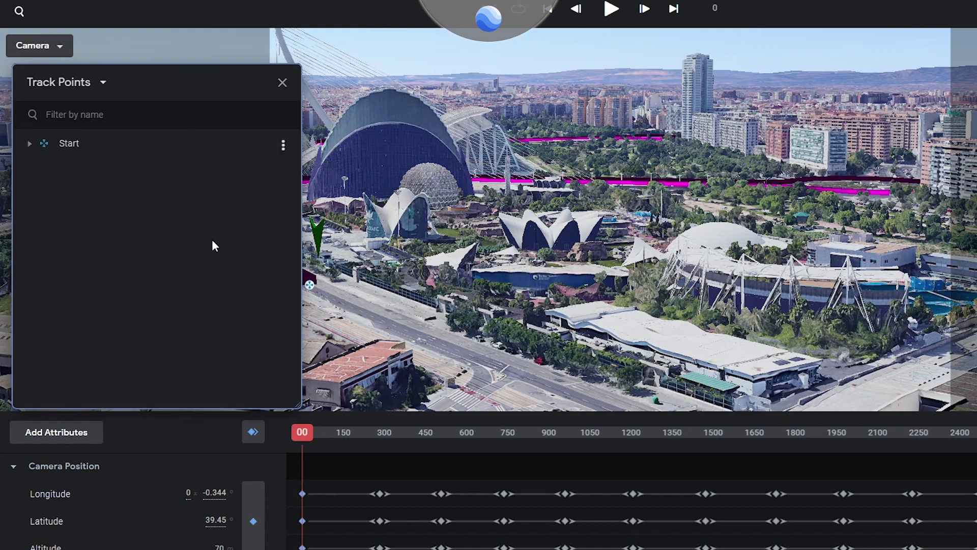
# Step: Hide the three Exported from Blender overlays containing Plane.001, Sphere.001 and RoutePath.001
pyautogui.click(70, 81)
pyautogui.click(59, 109)
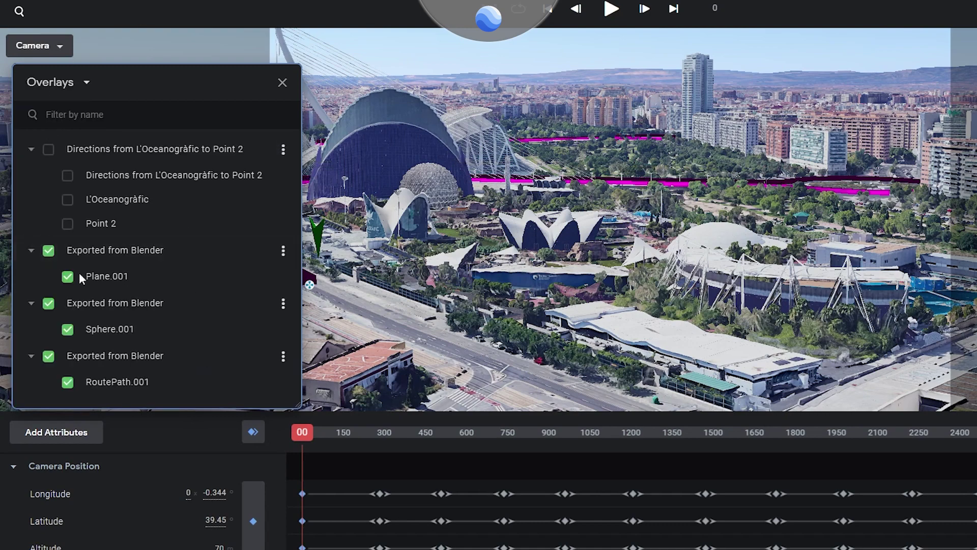
pyautogui.click(48, 251)
pyautogui.click(48, 303)
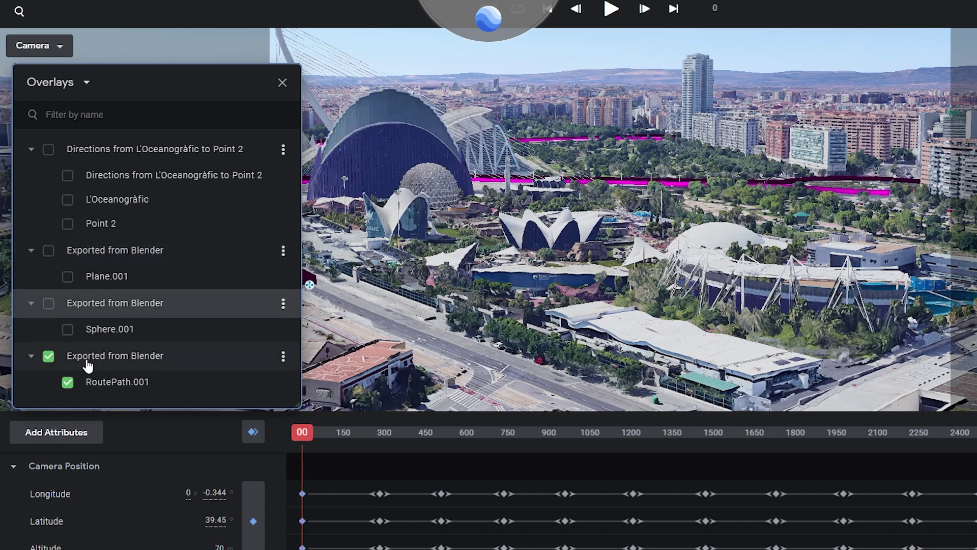
pyautogui.click(48, 356)
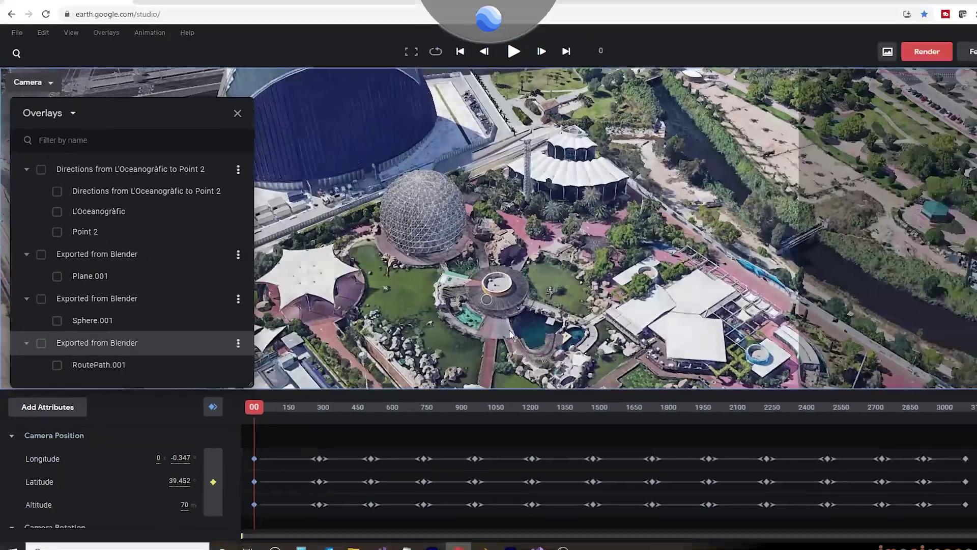
# Step: Add track points on the white tent-shaped building and the blue domed building, naming them Oceanografic and Agora
pyautogui.rightClick(466, 252)
pyautogui.click(497, 286)
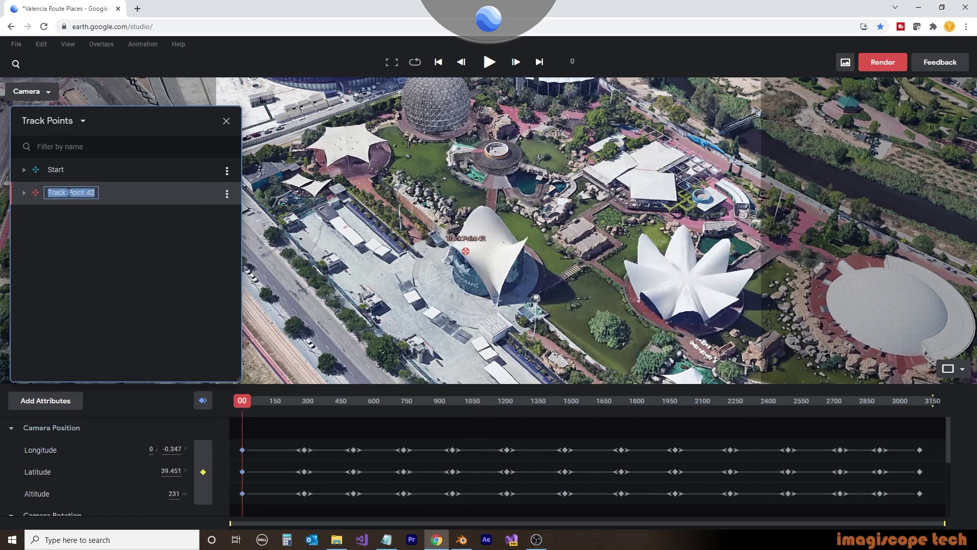
pyautogui.write('Oceanografic')
pyautogui.press('Return')
pyautogui.rightClick(539, 148)
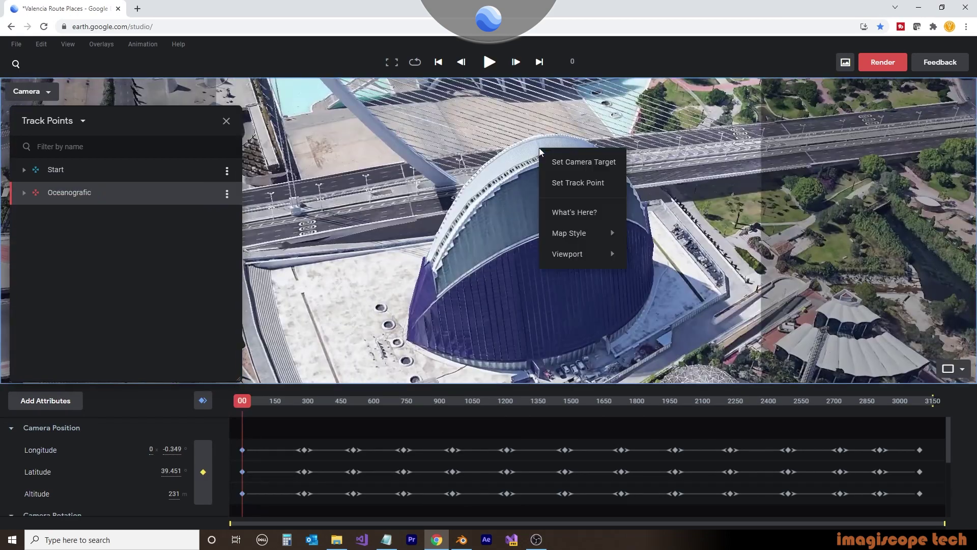
pyautogui.click(565, 183)
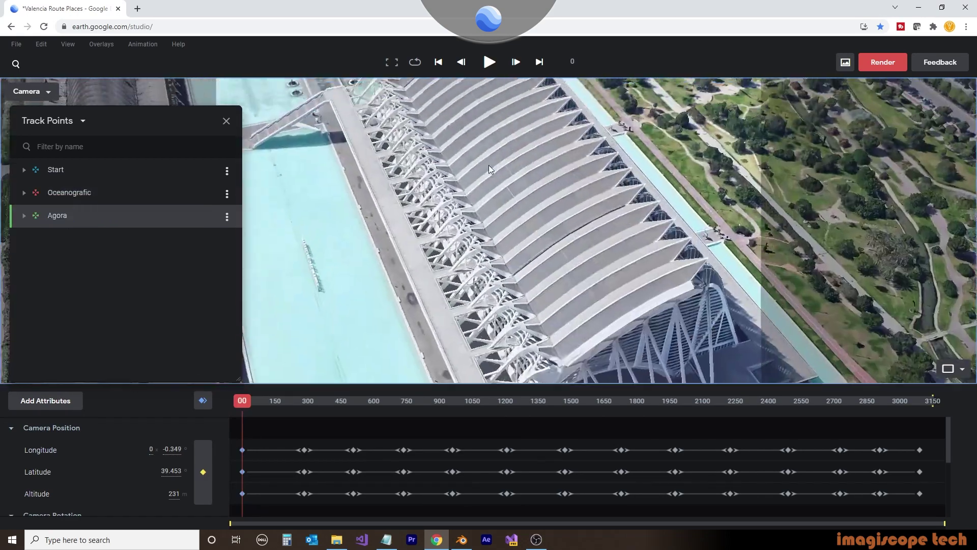
# Step: Add track points on the ribbed-roof museum and the neighbouring Hemisferic building, naming them Museu de Ciencies and Hemisferic
pyautogui.rightClick(569, 206)
pyautogui.click(611, 243)
pyautogui.write('Museu de Ciencies')
pyautogui.press('Return')
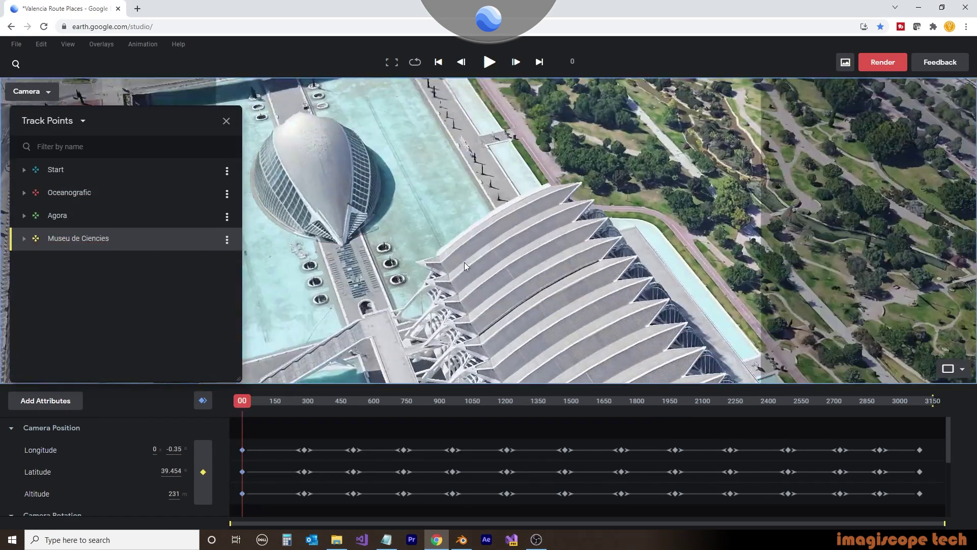
pyautogui.rightClick(407, 183)
pyautogui.click(448, 212)
pyautogui.write('Hemisferic')
pyautogui.press('Return')
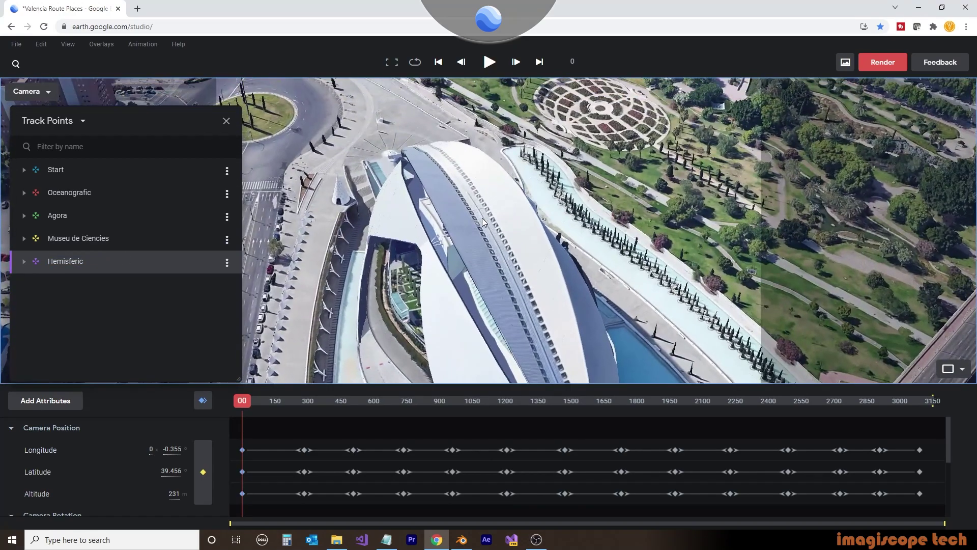
# Step: Add track points on the white opera house and the giant Gulliver figure, naming them Palau de les Art and Gulliver park
pyautogui.rightClick(482, 218)
pyautogui.click(523, 248)
pyautogui.write('Palau de les Art')
pyautogui.press('Return')
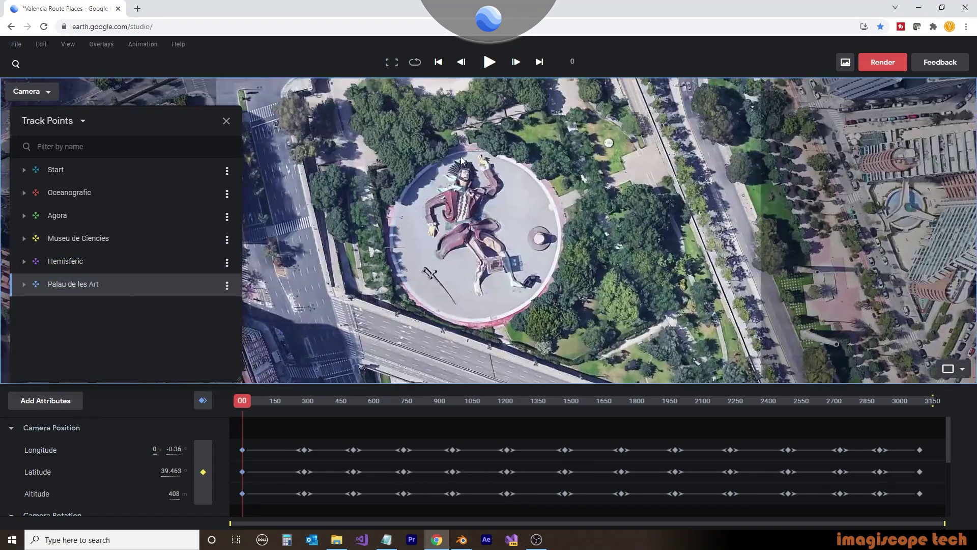
pyautogui.rightClick(460, 156)
pyautogui.click(501, 185)
pyautogui.write('Gulliver park')
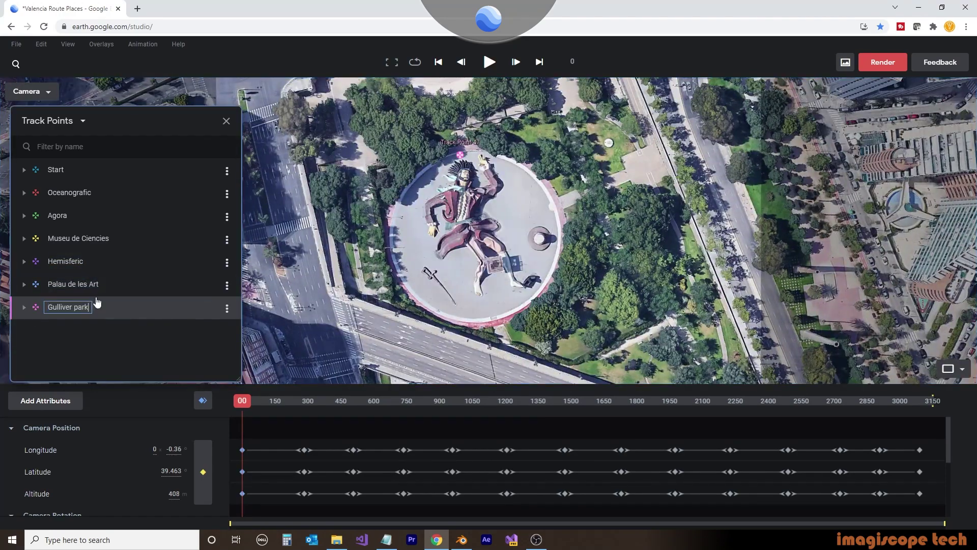
# Step: Correct the last two track point names to Palau de les Arts and Gulliver Park
pyautogui.doubleClick(100, 284)
pyautogui.write('s')
pyautogui.press('Return')
pyautogui.doubleClick(82, 307)
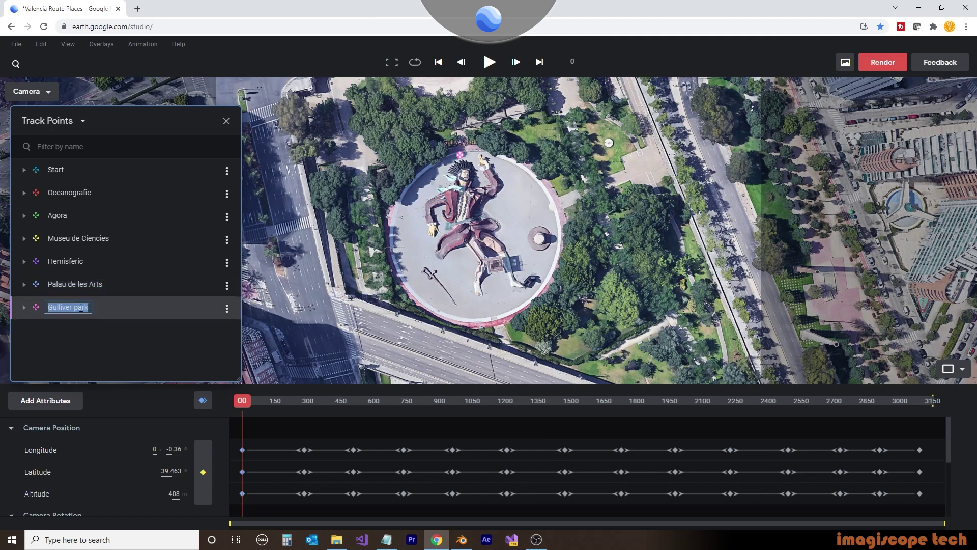
pyautogui.press('BackSpace')
pyautogui.write('P')
pyautogui.click(84, 330)
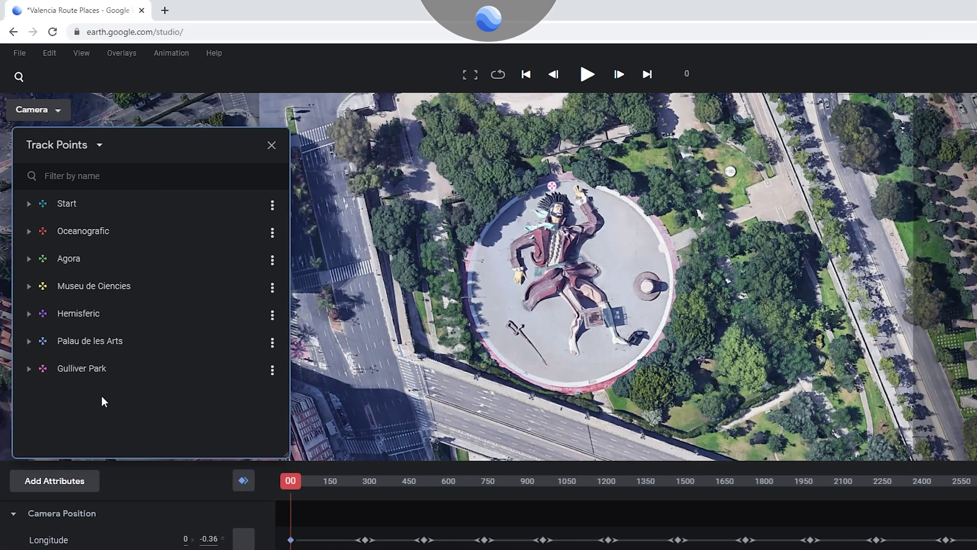
# Step: Export the Valencia Route Places 3D camera and track points as JSON tracking data into the valencia folder
pyautogui.click(17, 44)
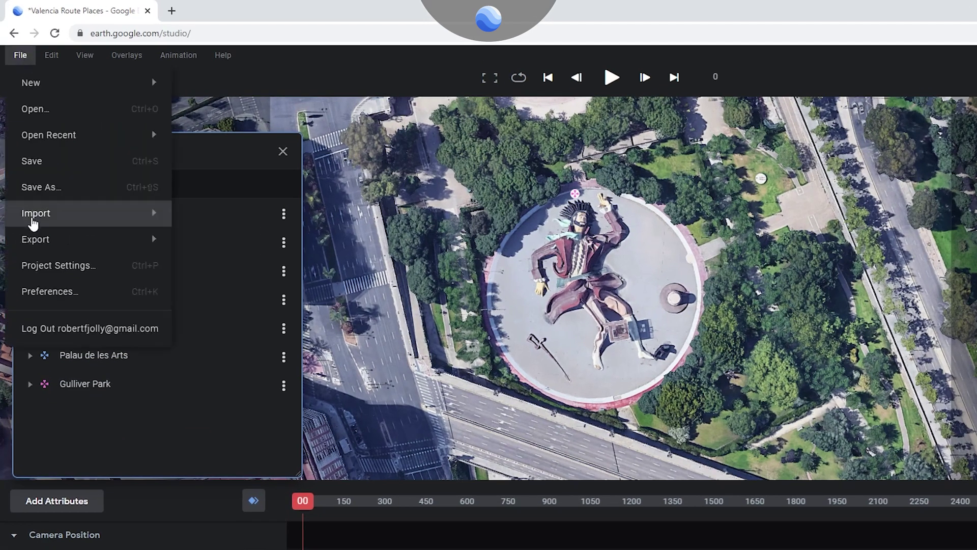
pyautogui.moveTo(51, 239)
pyautogui.click(207, 264)
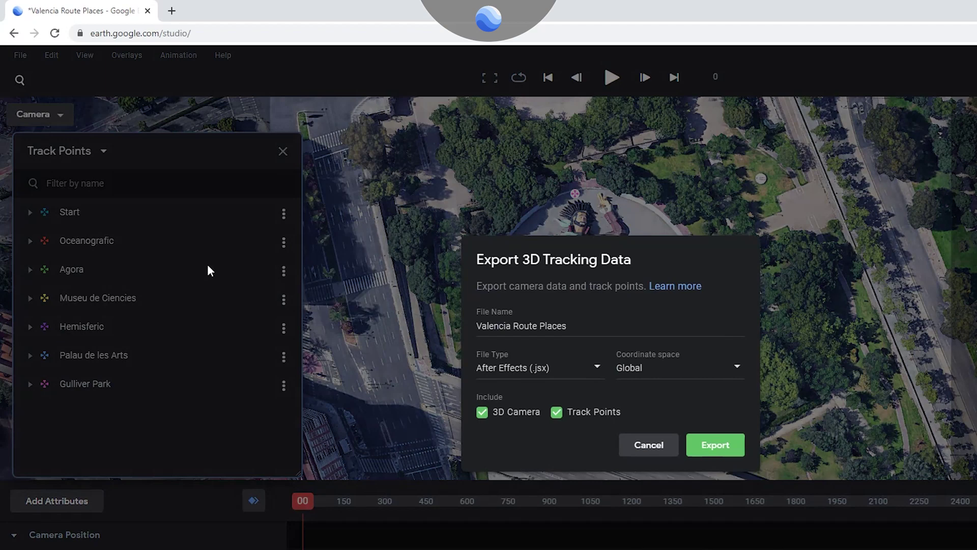
pyautogui.click(575, 367)
pyautogui.click(524, 421)
pyautogui.click(727, 453)
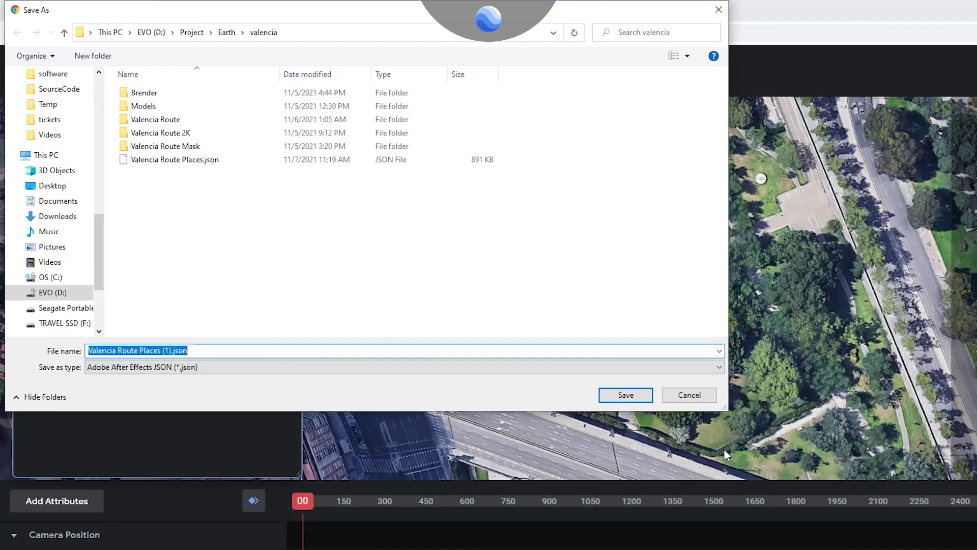
pyautogui.click(611, 397)
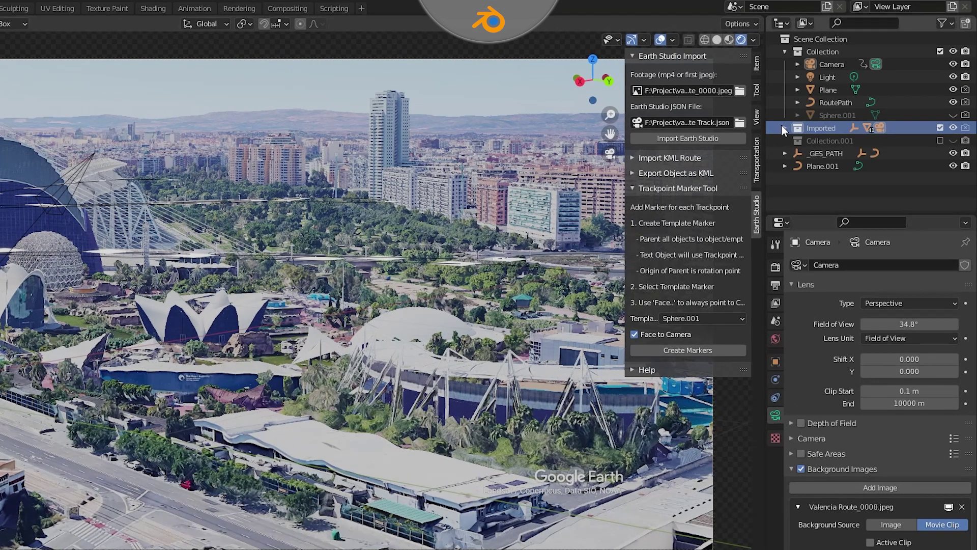
# Step: In Blender, delete the _GES_WORLD empty and all its track points from the Imported collection
pyautogui.click(823, 116)
pyautogui.scroll(-8, 888, 126)
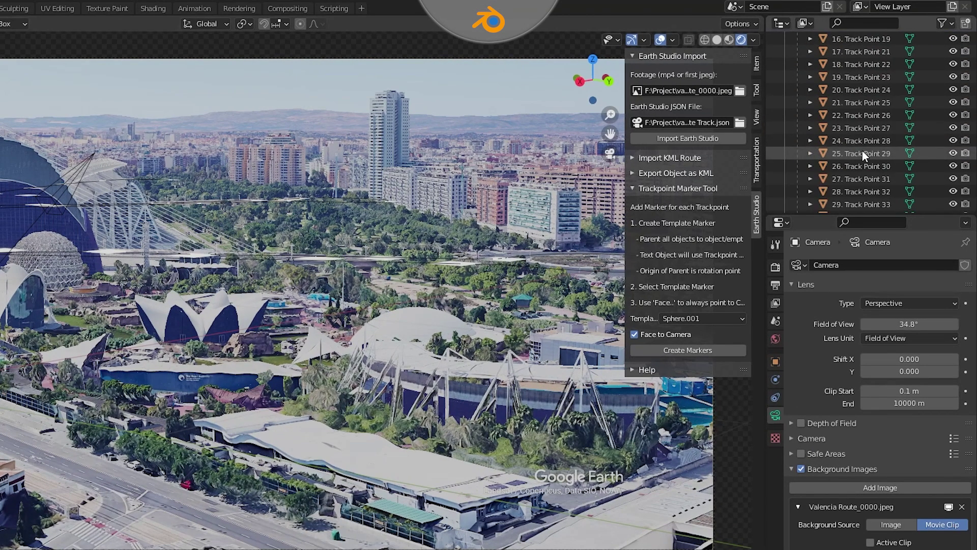
pyautogui.scroll(8, 863, 149)
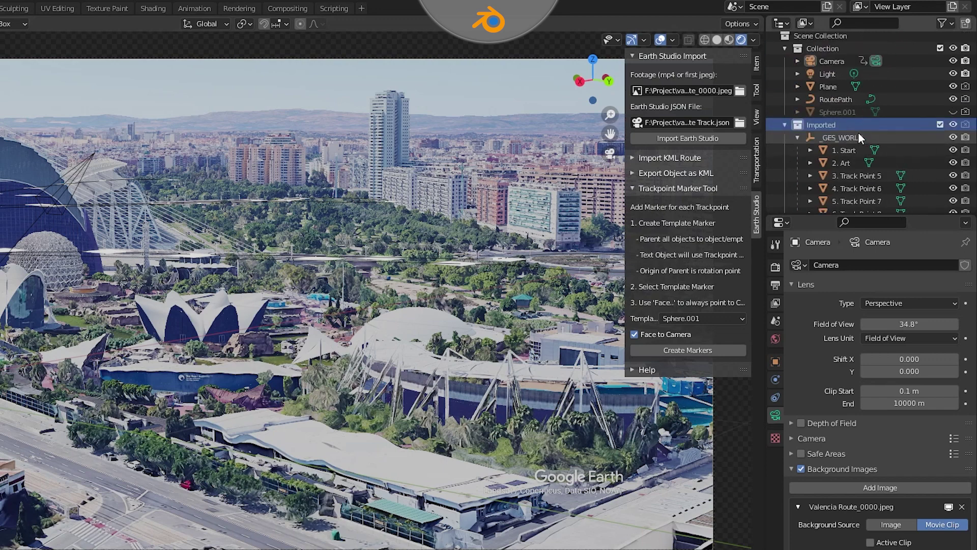
pyautogui.click(857, 138)
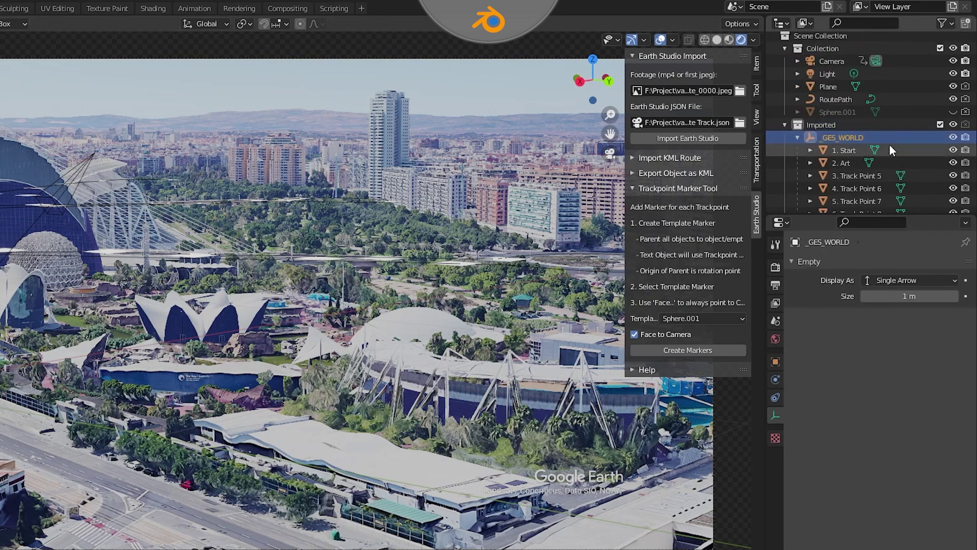
pyautogui.scroll(-10, 890, 145)
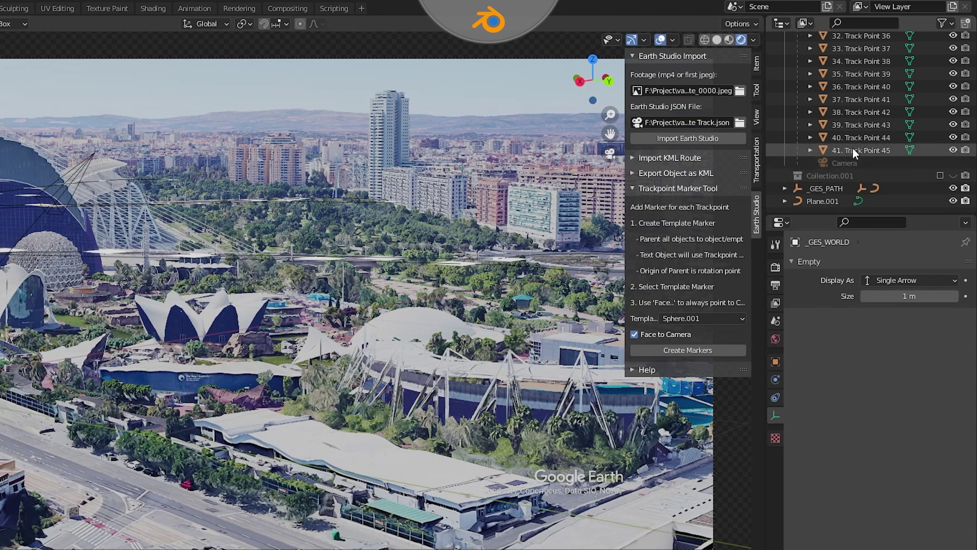
pyautogui.keyDown('shift'); pyautogui.click(854, 148); pyautogui.keyUp('shift')
pyautogui.scroll(5, 877, 105)
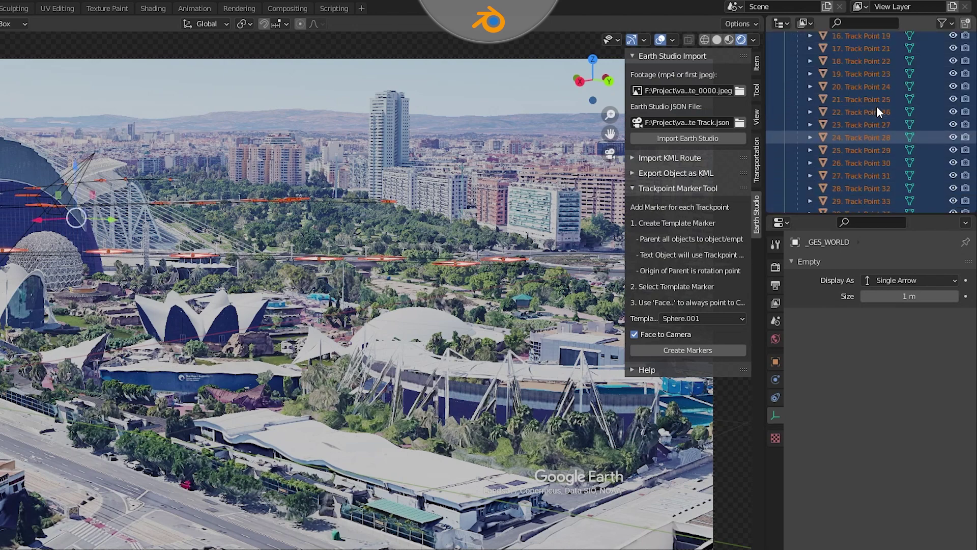
pyautogui.scroll(8, 876, 107)
pyautogui.scroll(-3, 874, 115)
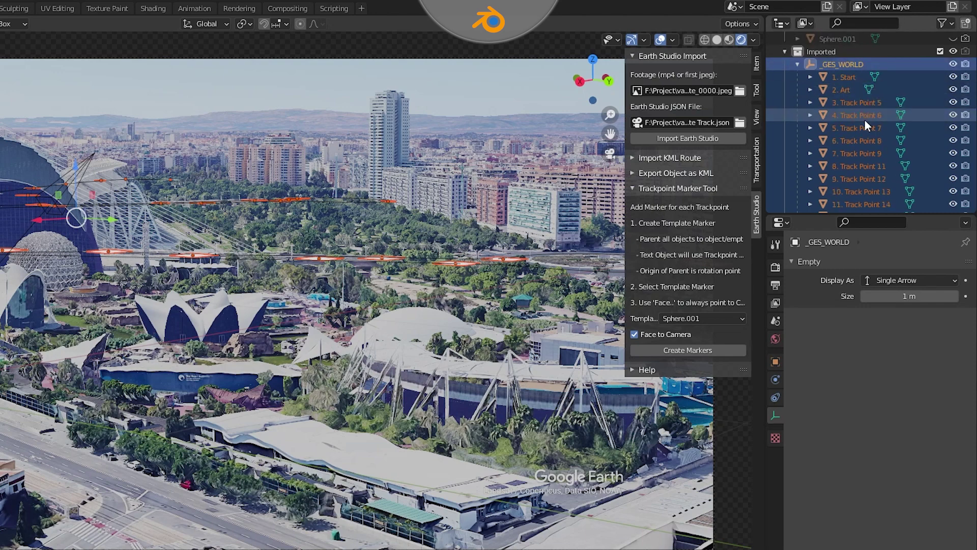
pyautogui.press('Delete')
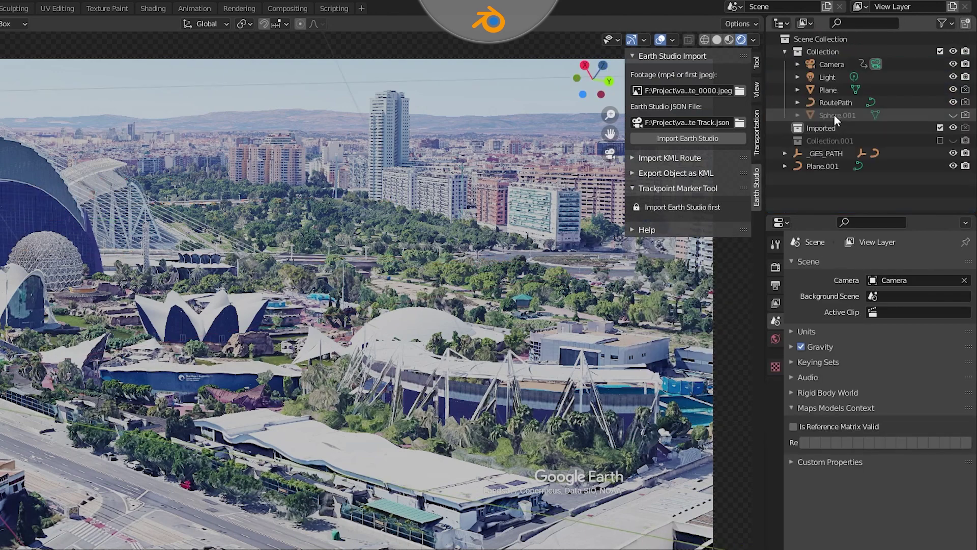
# Step: Import Valencia Route Places.json from the valencia folder as Earth Studio data into the Imported collection
pyautogui.click(823, 65)
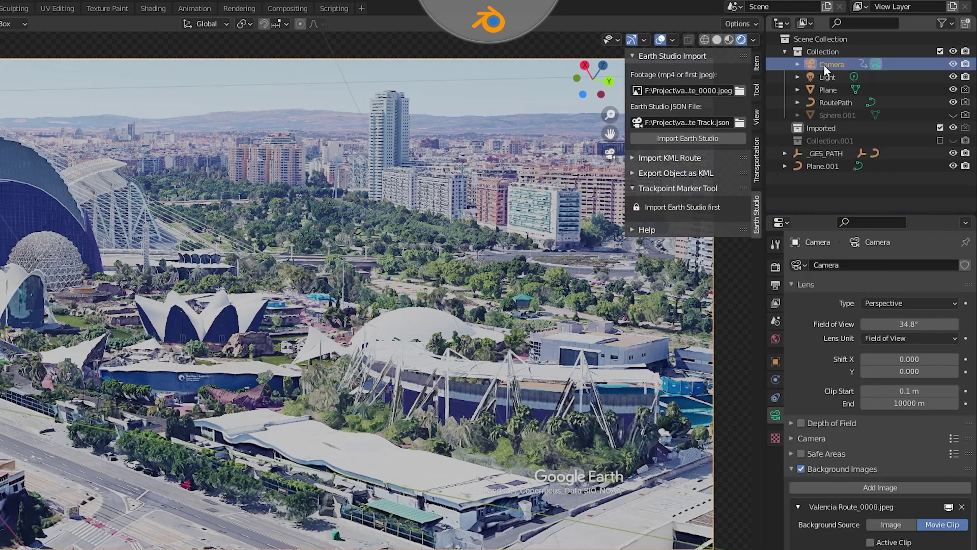
pyautogui.click(841, 128)
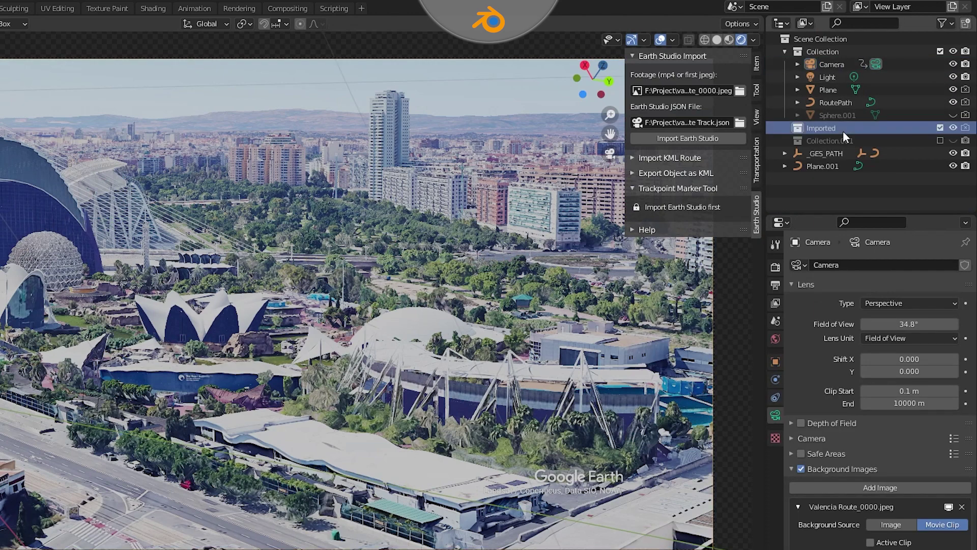
pyautogui.click(740, 123)
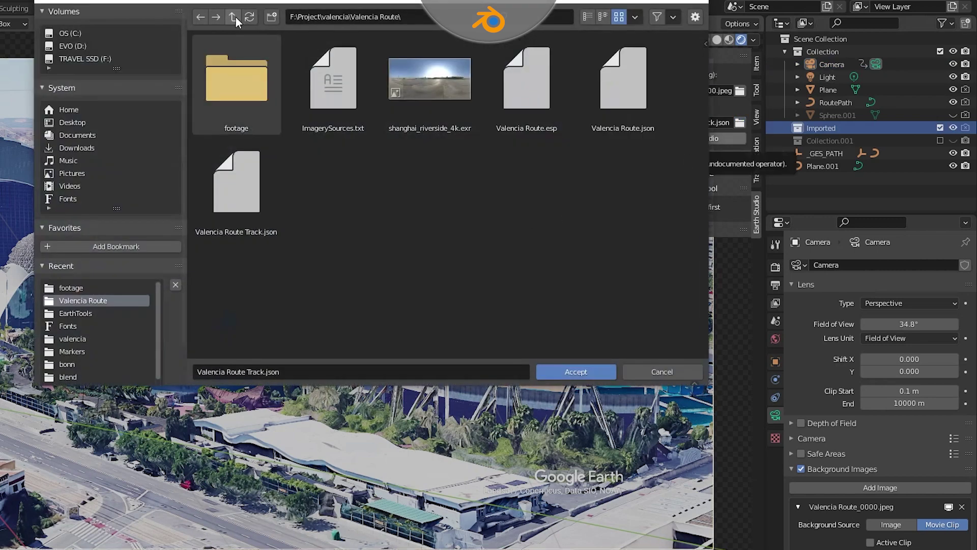
pyautogui.click(233, 17)
pyautogui.click(409, 283)
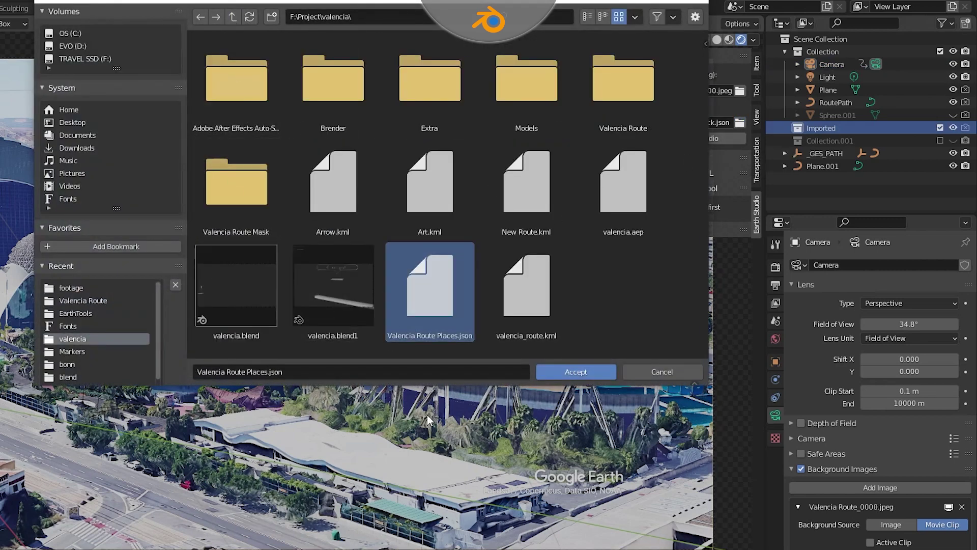
pyautogui.click(577, 373)
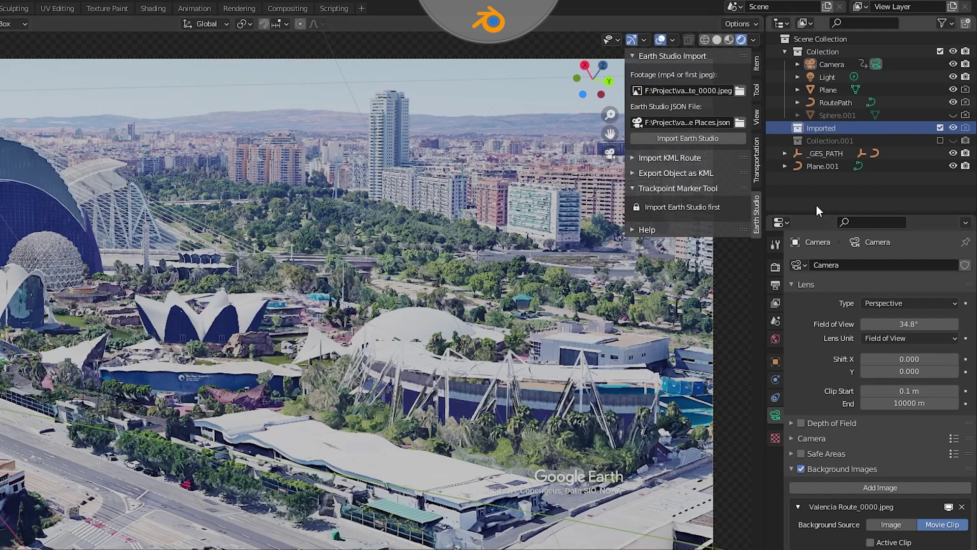
pyautogui.click(718, 138)
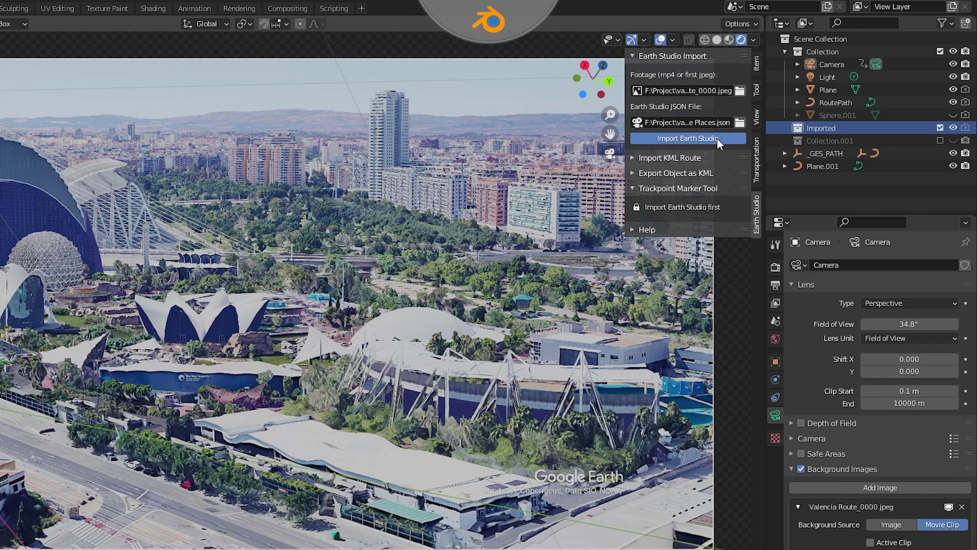
# Step: Hide the 1. Start track point and the Plane object in the viewport
pyautogui.click(799, 140)
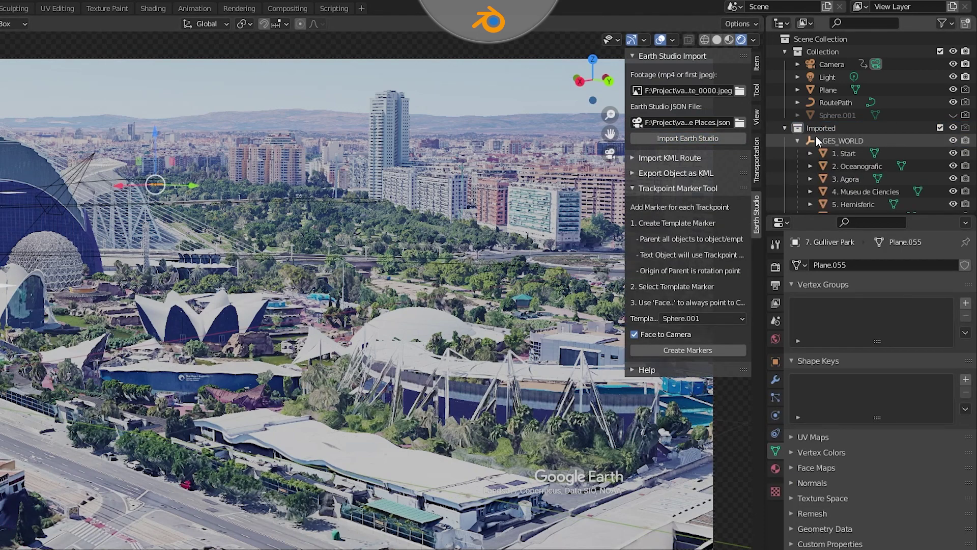
pyautogui.scroll(-3, 851, 148)
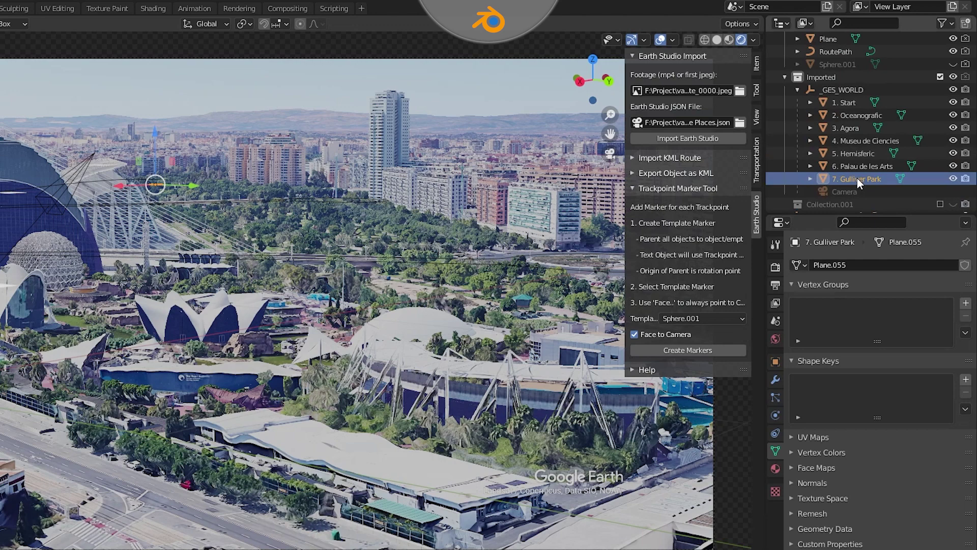
pyautogui.click(855, 153)
pyautogui.click(852, 104)
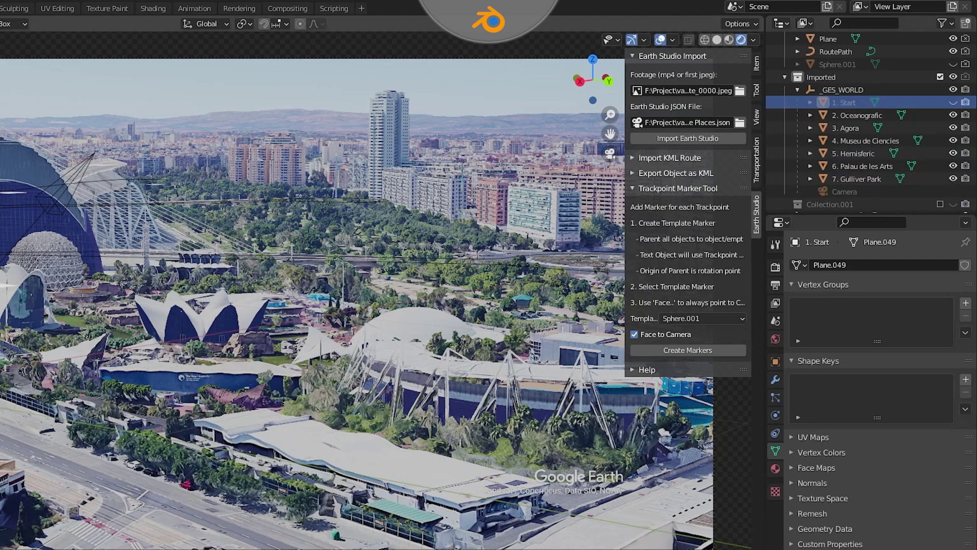
pyautogui.click(828, 39)
pyautogui.scroll(3, 820, 90)
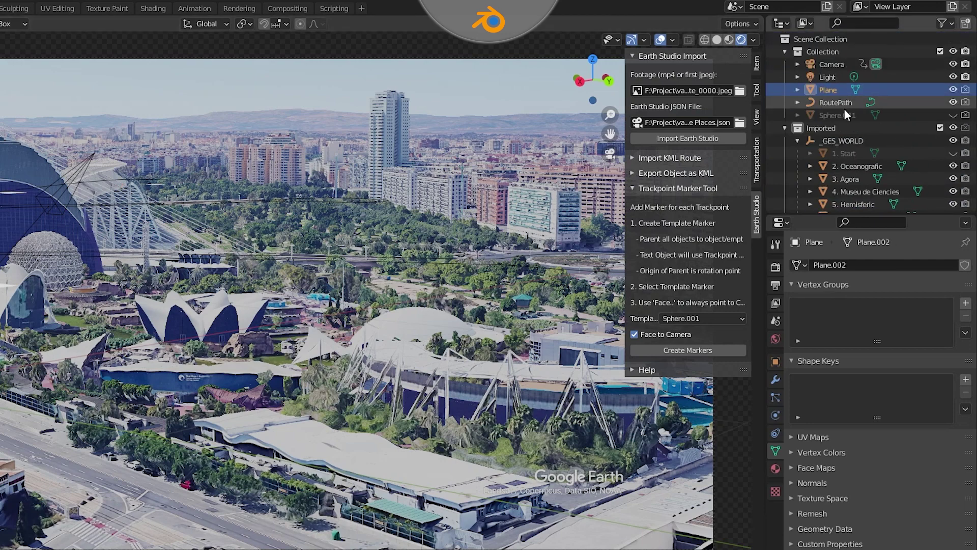
pyautogui.click(952, 89)
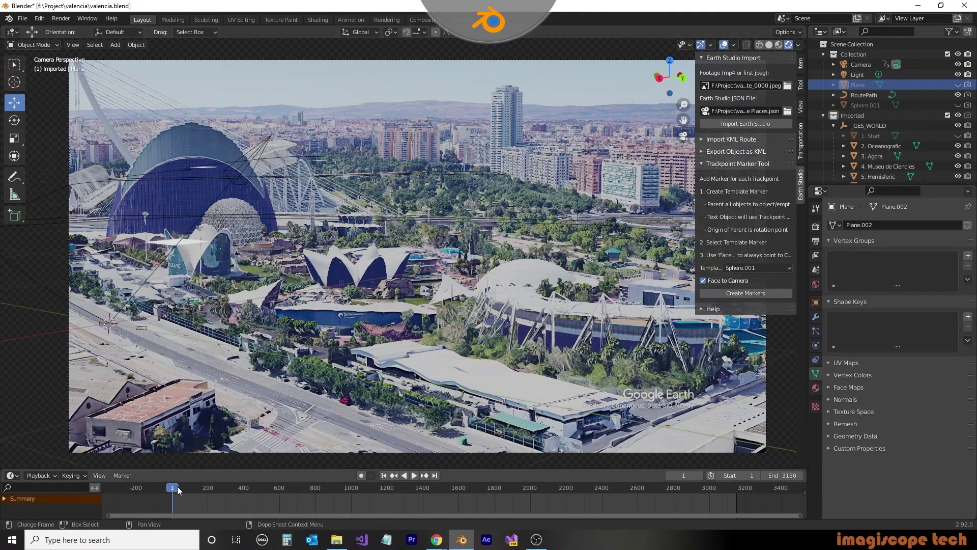
# Step: At frame 233, add a mesh circle and scale it uniformly to about 0.073
pyautogui.press('space')
pyautogui.moveTo(177, 486); pyautogui.dragTo(213, 491)
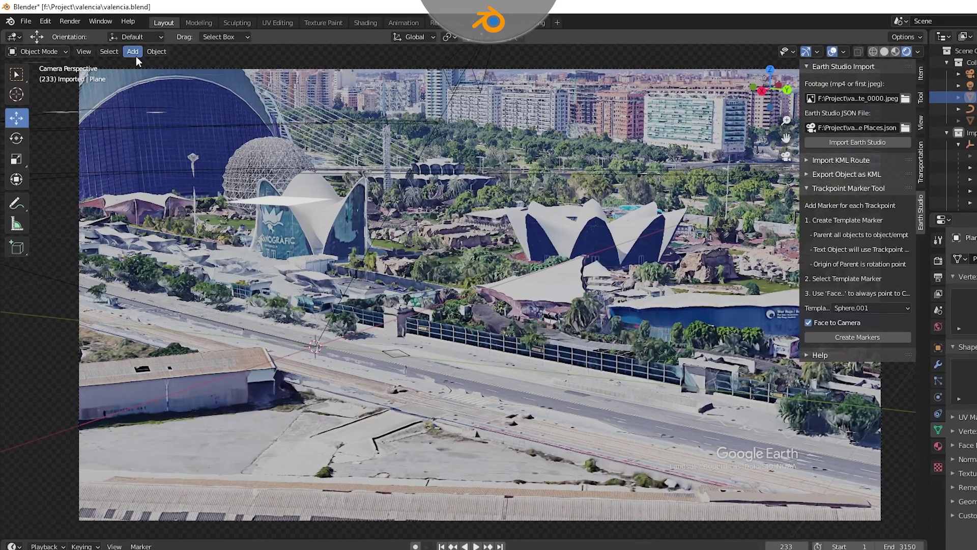
pyautogui.click(115, 45)
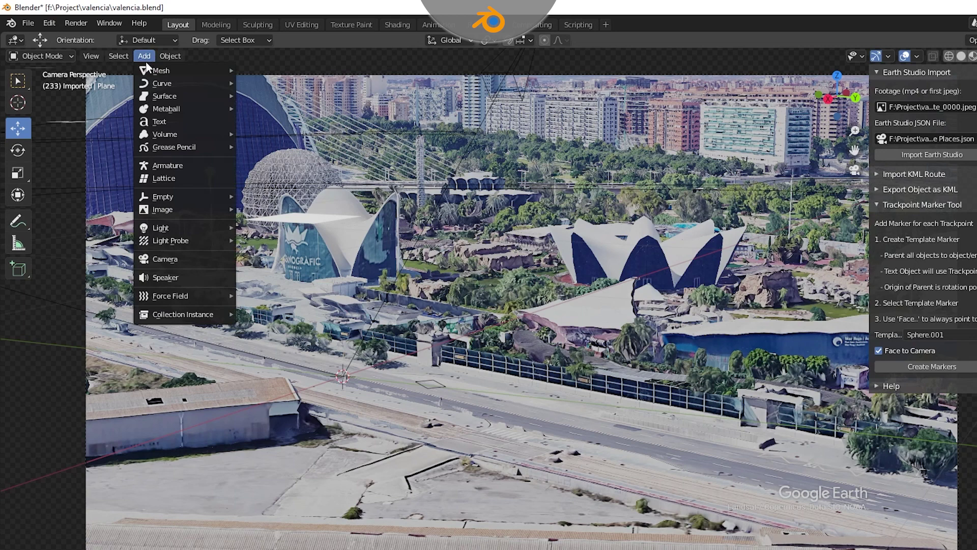
pyautogui.moveTo(148, 68)
pyautogui.click(283, 93)
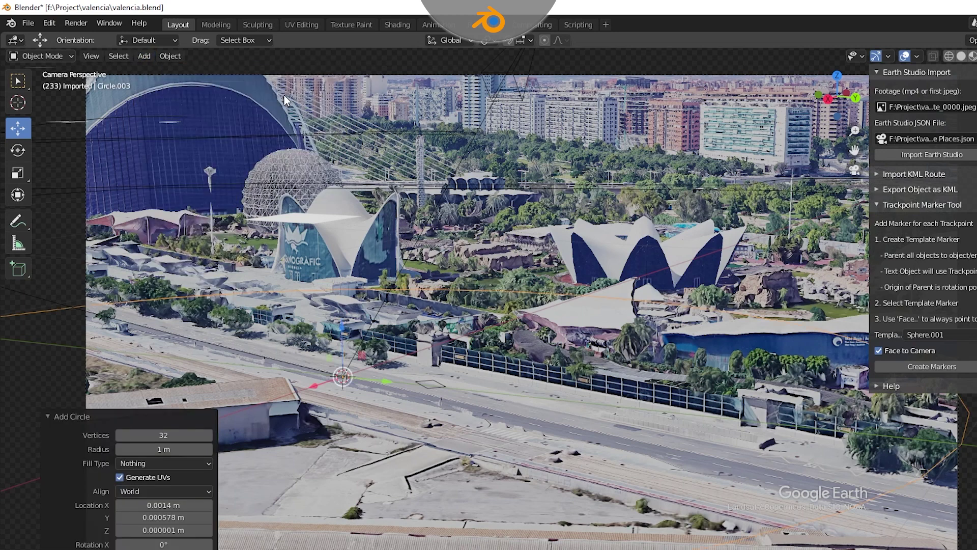
pyautogui.click(18, 174)
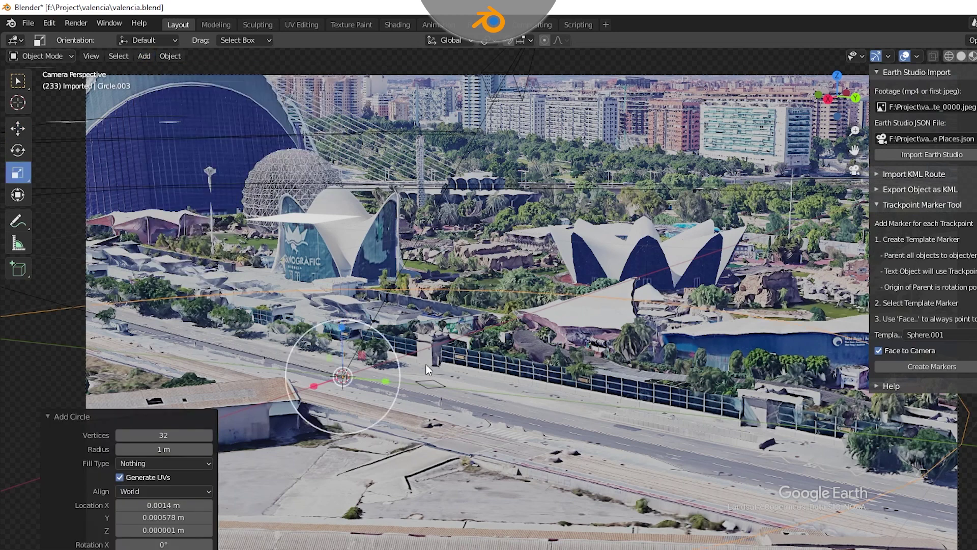
pyautogui.moveTo(397, 365); pyautogui.dragTo(340, 368)
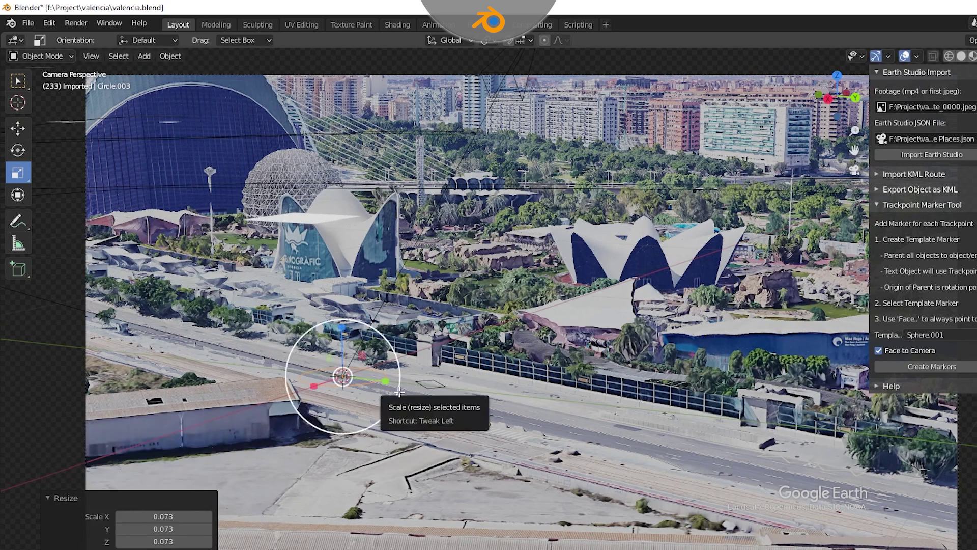
# Step: Stretch the circle into a long capsule in top view, moving its +X half about 0.43 m outward and its -X half a similar distance oppositely
pyautogui.press('Tab')
pyautogui.press('KP_7')
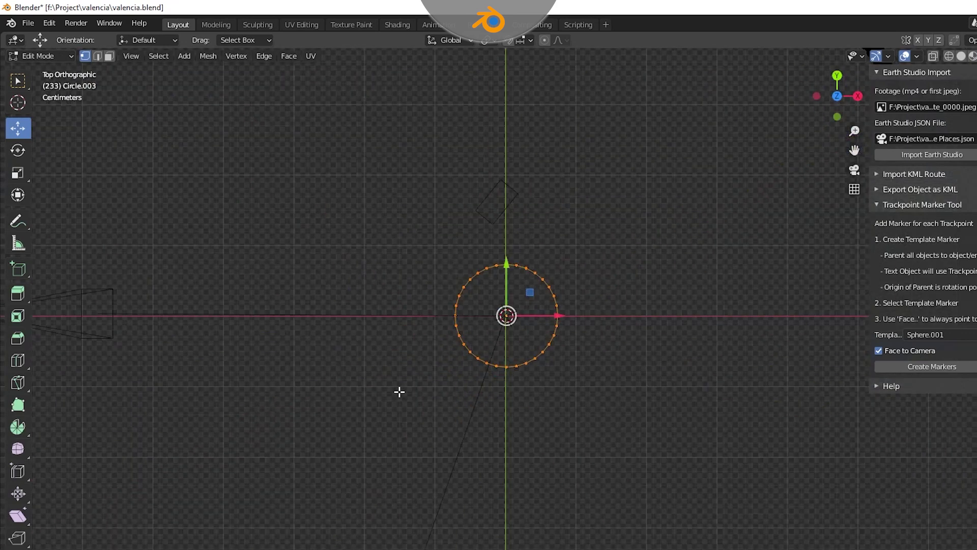
pyautogui.click(935, 56)
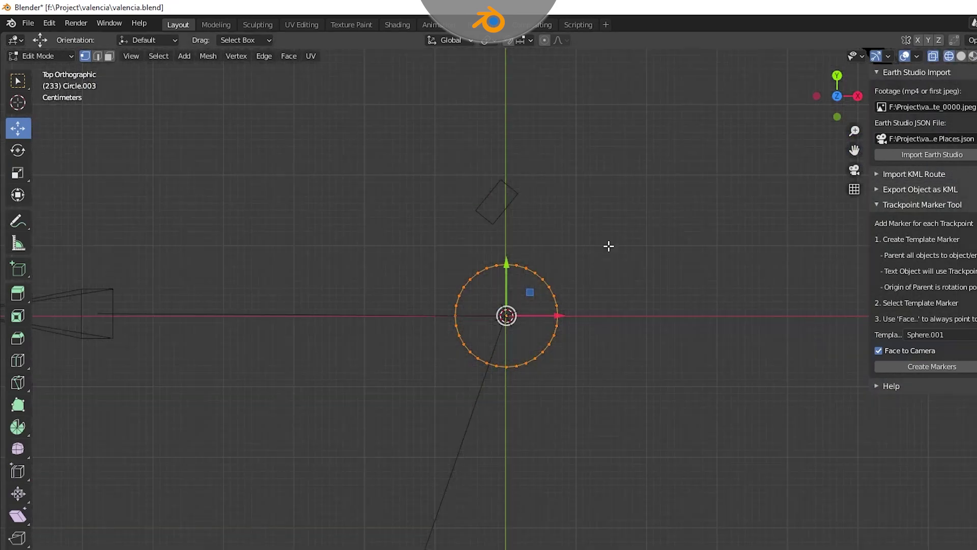
pyautogui.moveTo(646, 220); pyautogui.dragTo(511, 439)
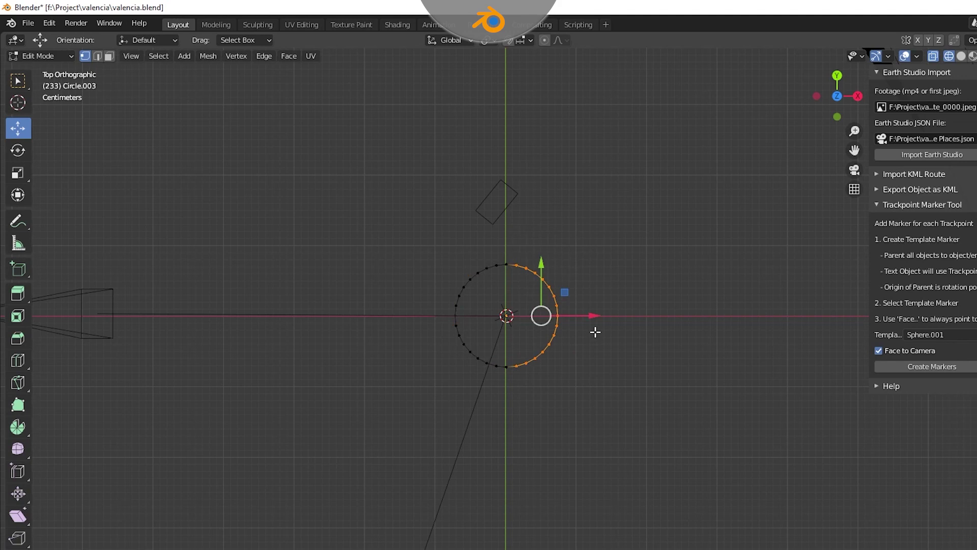
pyautogui.moveTo(595, 314); pyautogui.dragTo(901, 316)
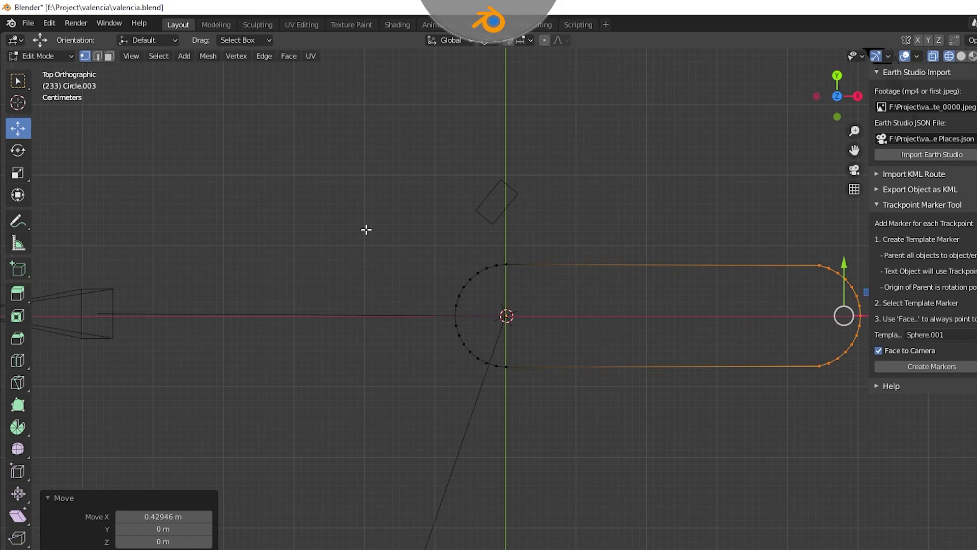
pyautogui.moveTo(392, 224); pyautogui.dragTo(500, 422)
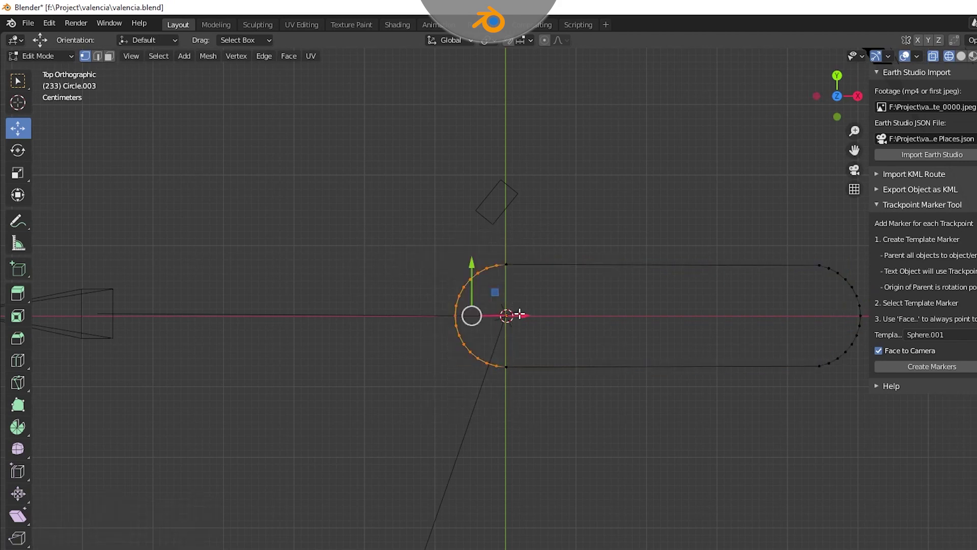
pyautogui.moveTo(519, 315); pyautogui.dragTo(213, 326)
# Step: Subdivide the two straight edges along the capsule's lower side with one cut
pyautogui.click(452, 395)
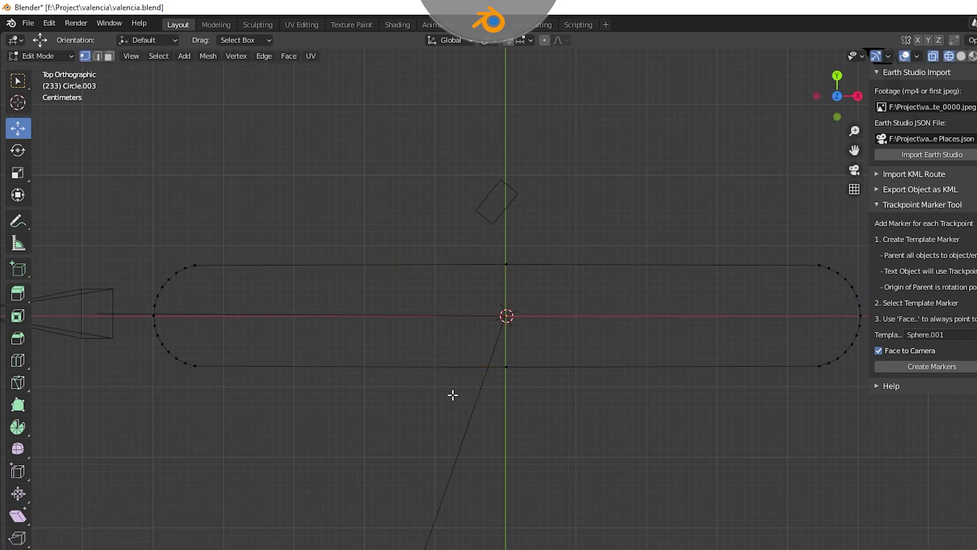
pyautogui.click(503, 367)
pyautogui.click(195, 366)
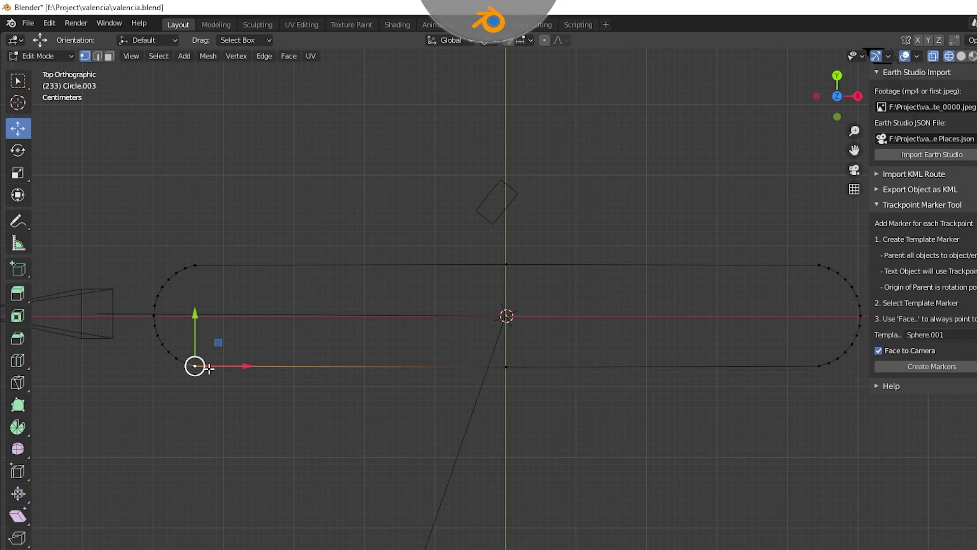
pyautogui.keyDown('shift'); pyautogui.click(504, 362); pyautogui.keyUp('shift')
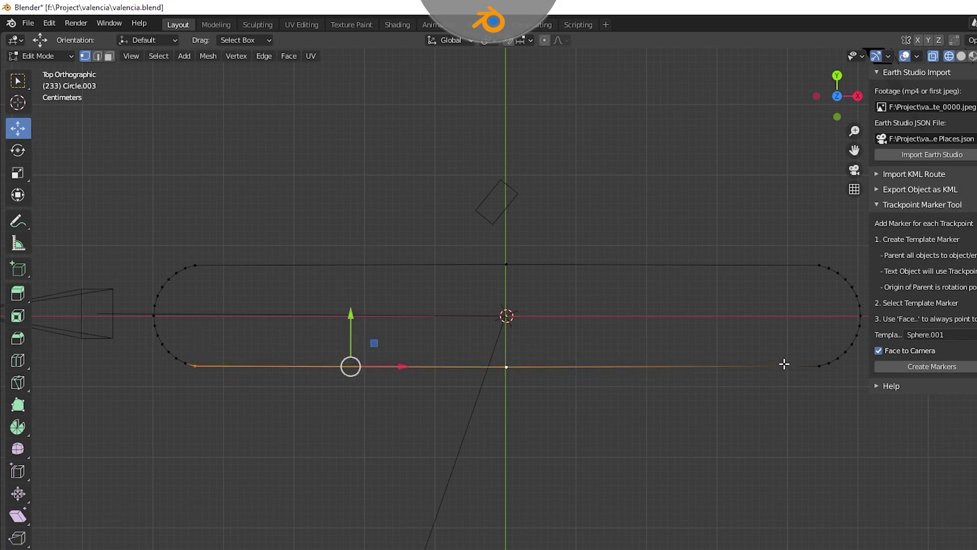
pyautogui.keyDown('shift'); pyautogui.click(815, 363); pyautogui.keyUp('shift')
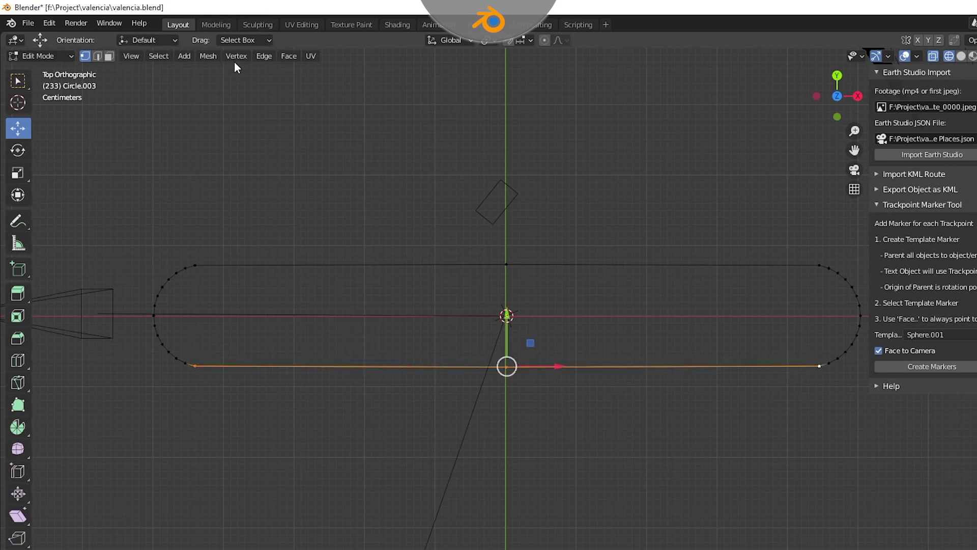
pyautogui.click(257, 56)
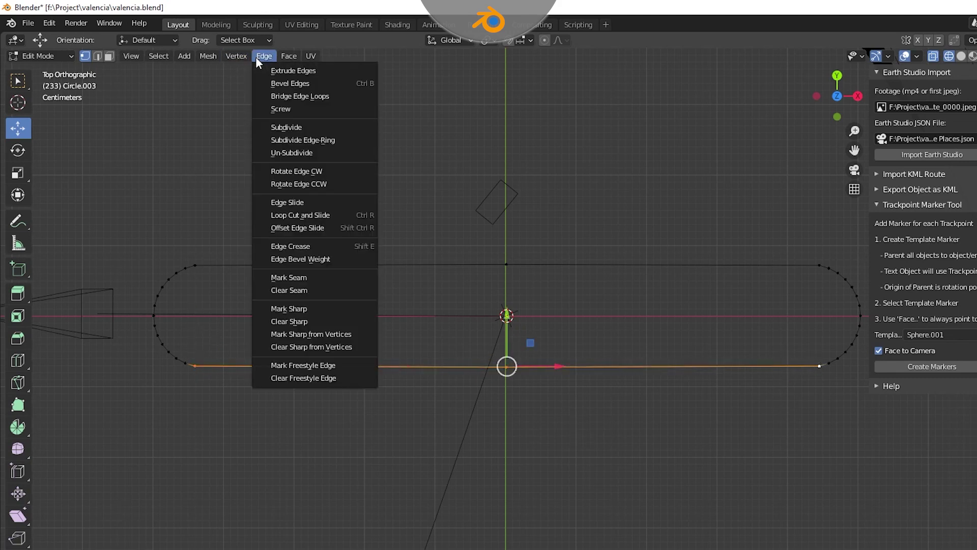
pyautogui.click(272, 128)
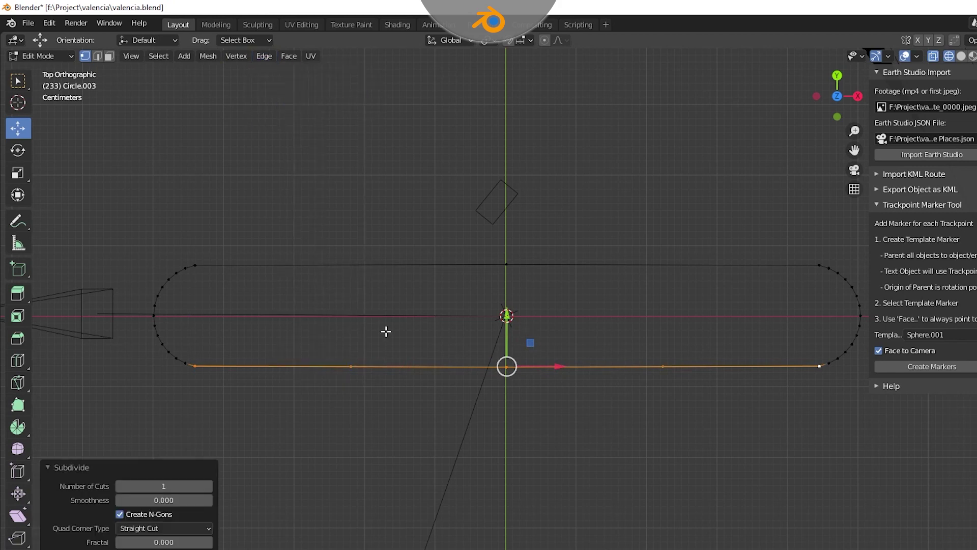
# Step: Scale the two new lower vertices to about 0.361 along X and pull the middle vertex down to form a pointer tip
pyautogui.click(395, 351)
pyautogui.click(352, 368)
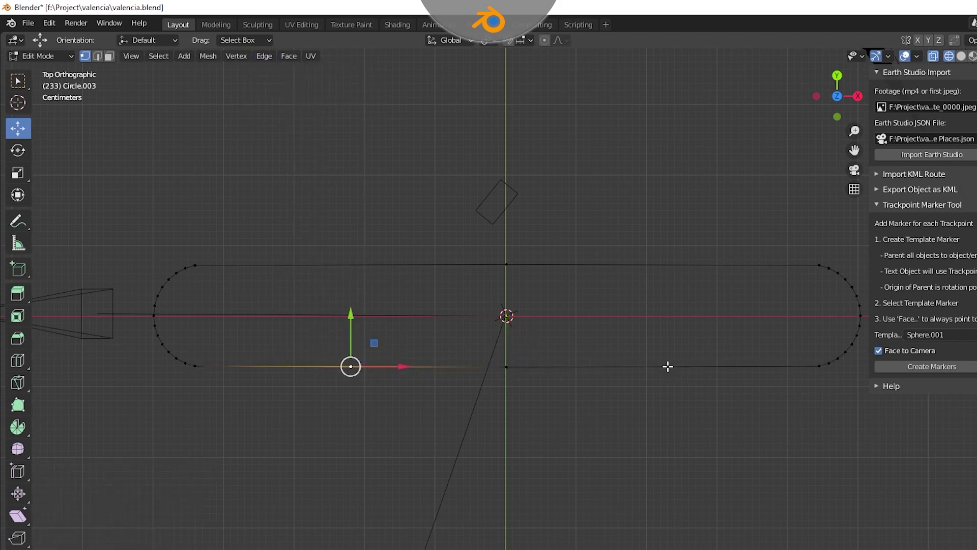
pyautogui.keyDown('shift'); pyautogui.click(667, 367); pyautogui.keyUp('shift')
pyautogui.click(18, 173)
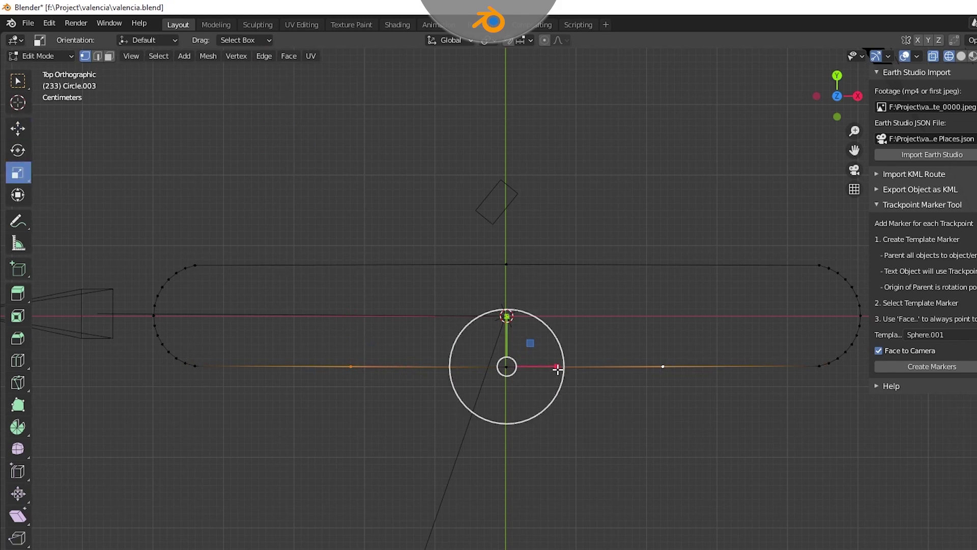
pyautogui.moveTo(550, 373); pyautogui.dragTo(534, 374)
pyautogui.click(520, 376)
pyautogui.click(17, 128)
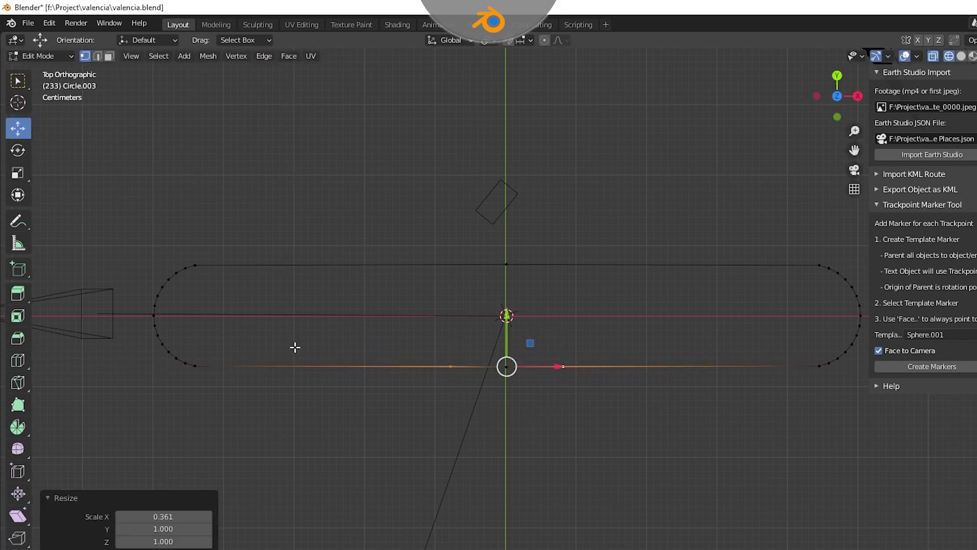
pyautogui.moveTo(507, 321); pyautogui.dragTo(503, 383)
# Step: Dissolve the middle vertex on the capsule's upper edge
pyautogui.click(506, 262)
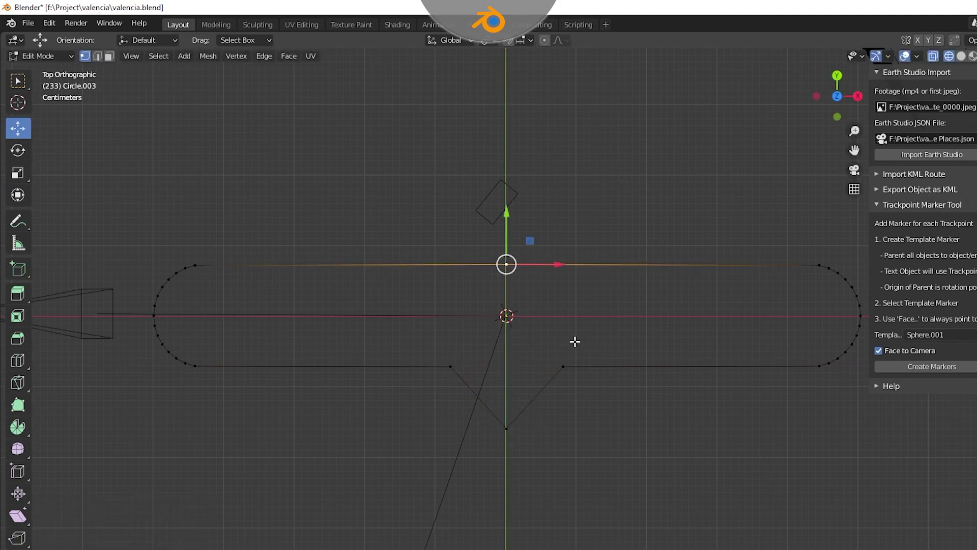
pyautogui.press('x')
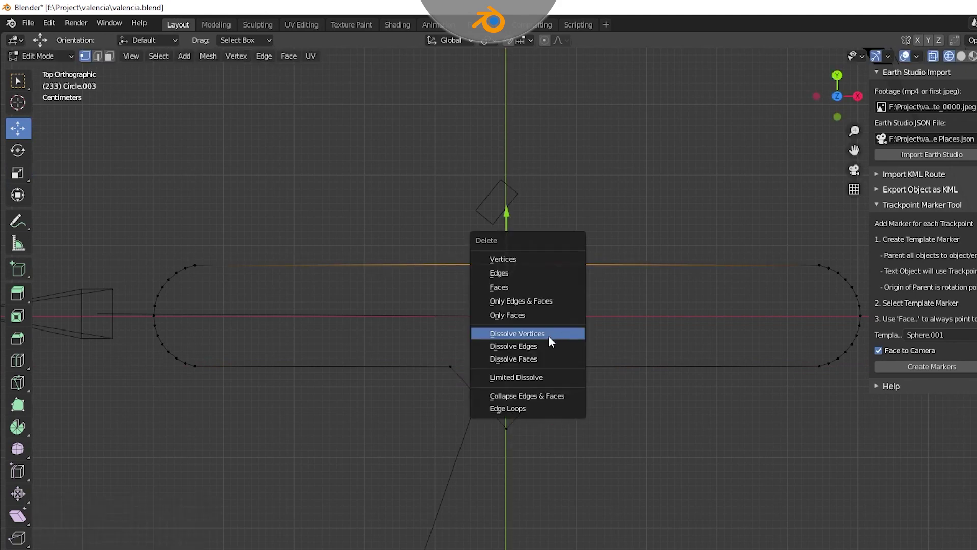
pyautogui.click(549, 335)
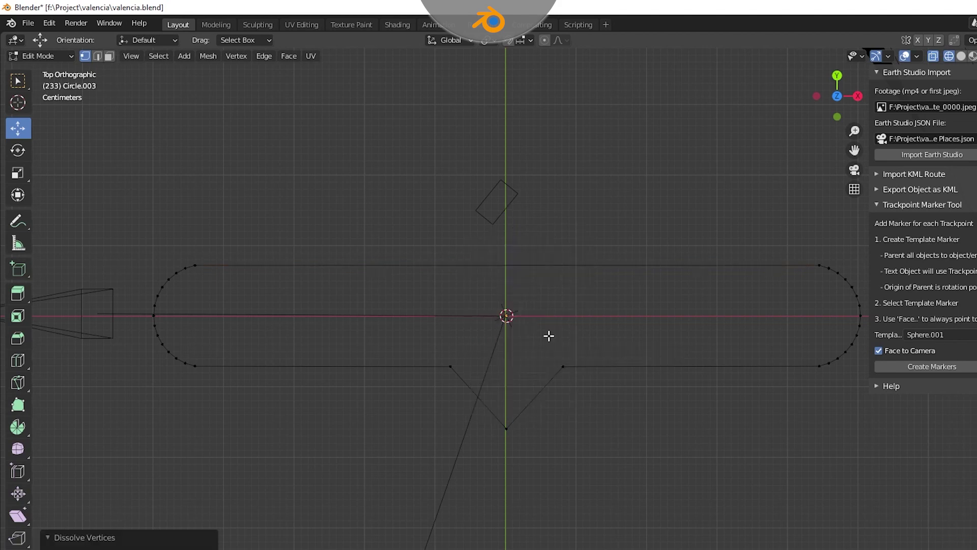
# Step: Fill the whole marker outline with a face and return to Object Mode in the rendered camera view
pyautogui.press('a')
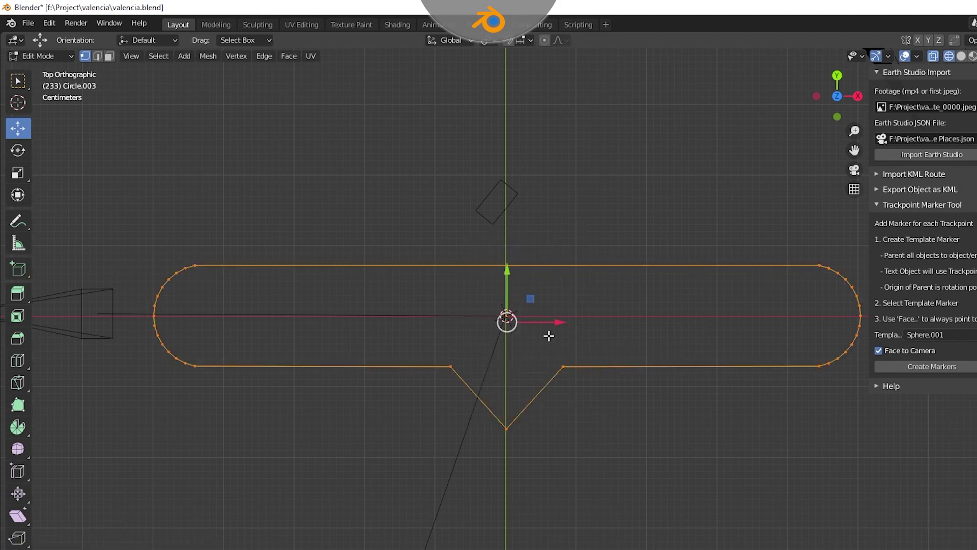
pyautogui.press('f')
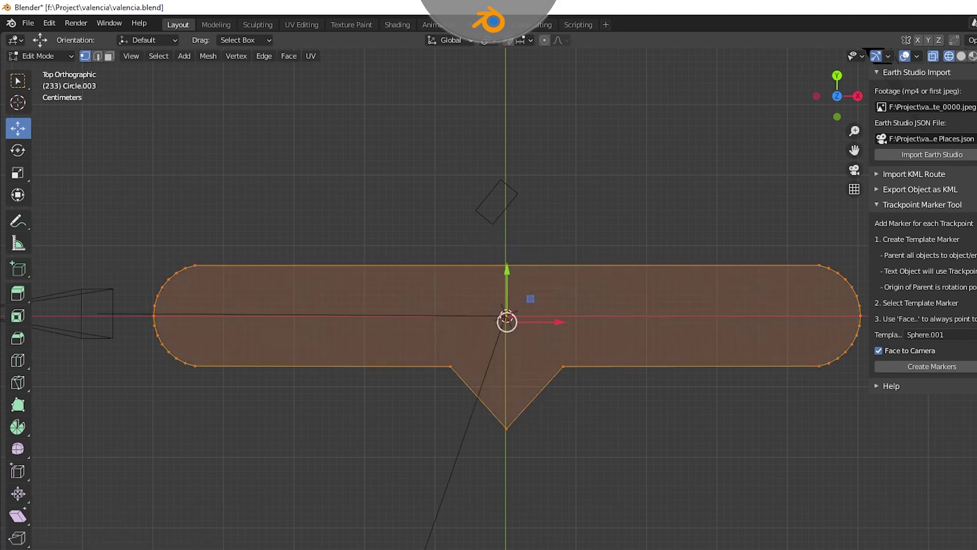
pyautogui.hotkey('shift', 'z')
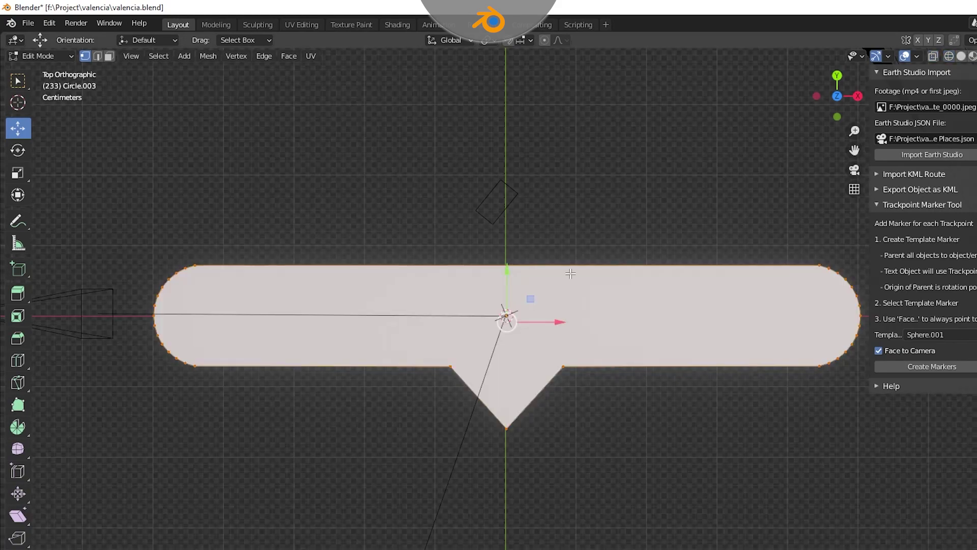
pyautogui.press('Tab')
pyautogui.press('KP_0')
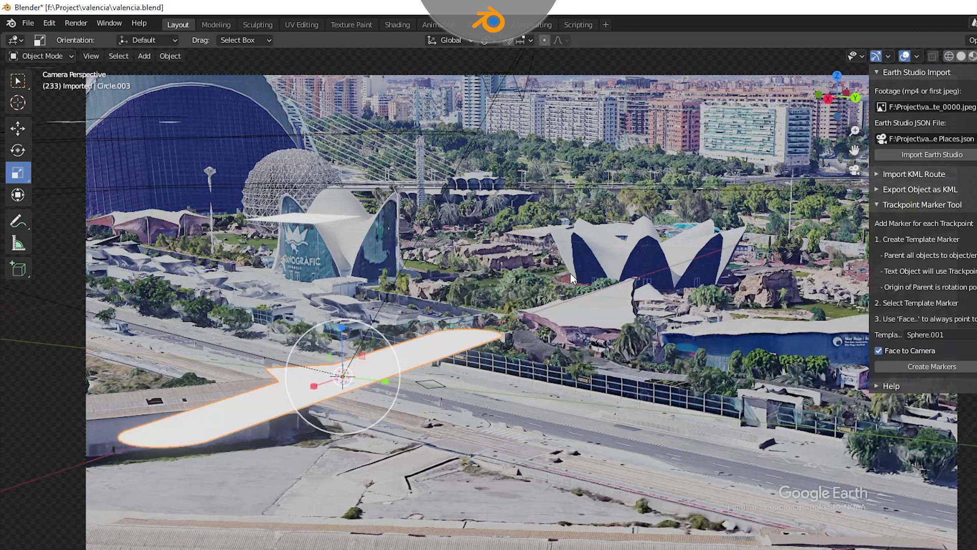
# Step: Add a text object at the marker and set its horizontal alignment to Center
pyautogui.click(145, 56)
pyautogui.click(158, 121)
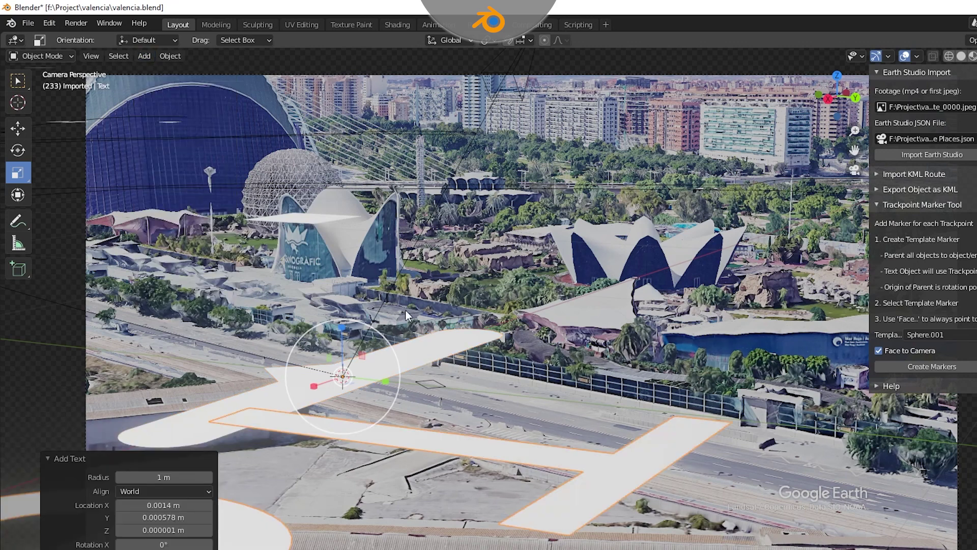
pyautogui.press('KP_7')
pyautogui.scroll(-6, 526, 245)
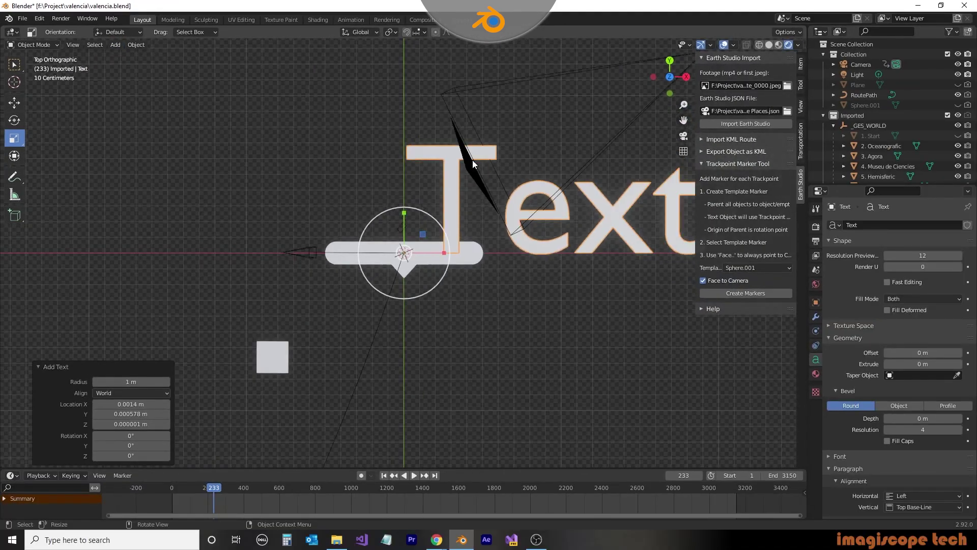
pyautogui.click(769, 45)
pyautogui.scroll(-5, 842, 358)
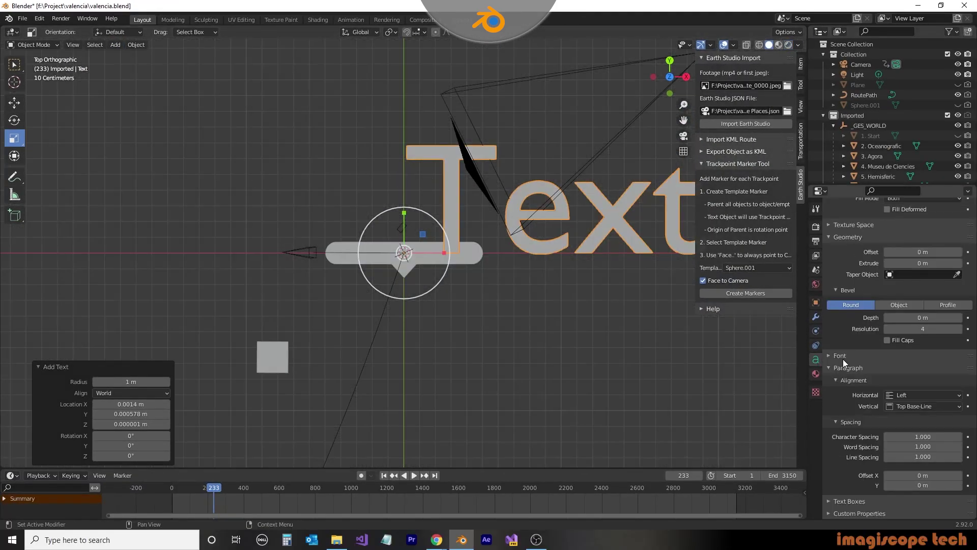
pyautogui.click(915, 395)
pyautogui.click(909, 419)
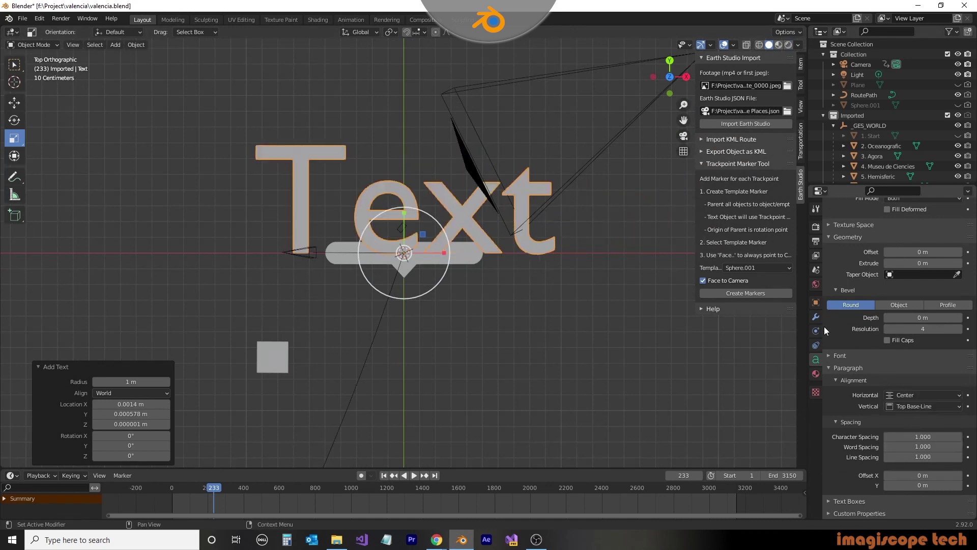
# Step: Scale the text to 0.108, move it down along Y into the middle of the bubble and raise it slightly above the face
pyautogui.moveTo(447, 243); pyautogui.dragTo(409, 254)
pyautogui.scroll(8, 432, 279)
pyautogui.hotkey('shift', 'space')
pyautogui.press('g')
pyautogui.press('g')
pyautogui.press('y')
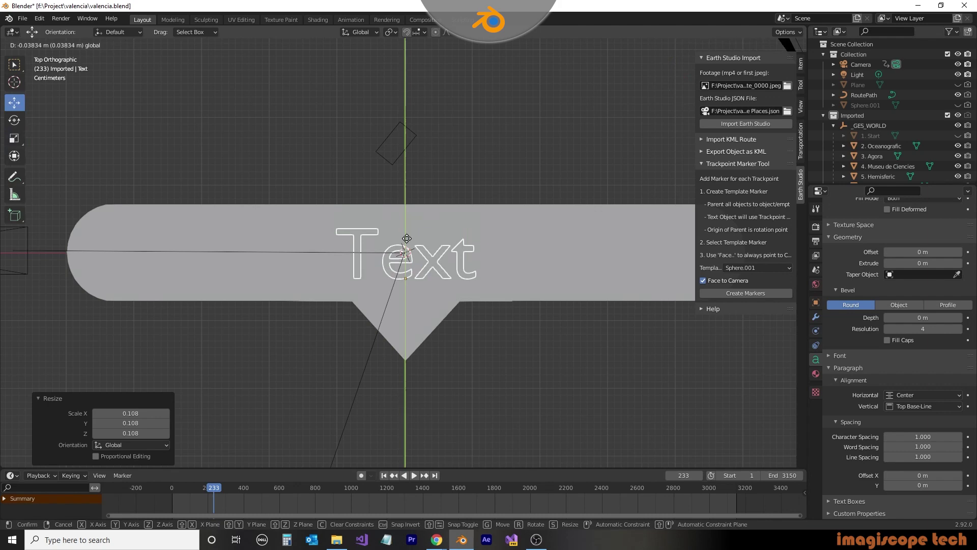
pyautogui.click(434, 301)
pyautogui.moveTo(405, 244); pyautogui.dragTo(405, 240)
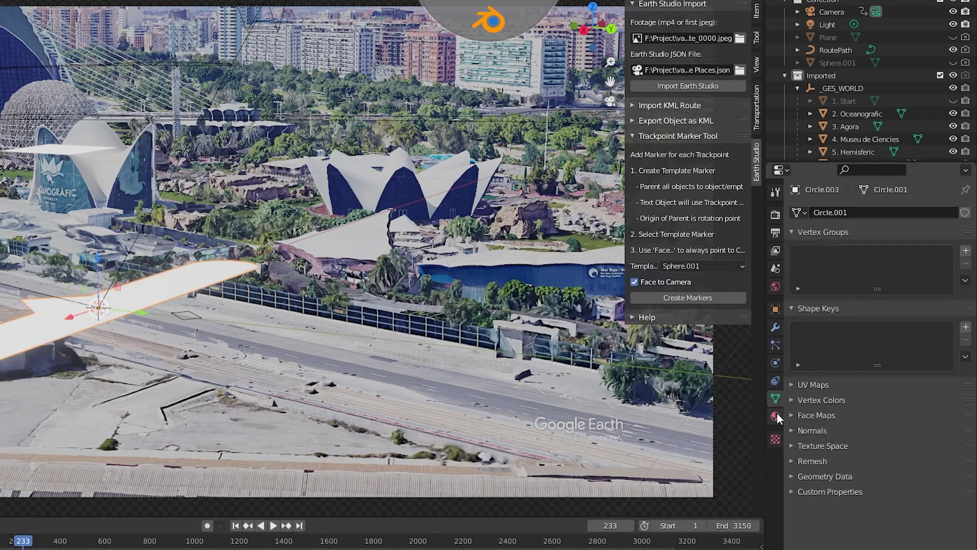
# Step: Give the bubble shape a new material with a blue base color
pyautogui.click(775, 416)
pyautogui.click(892, 268)
pyautogui.click(910, 398)
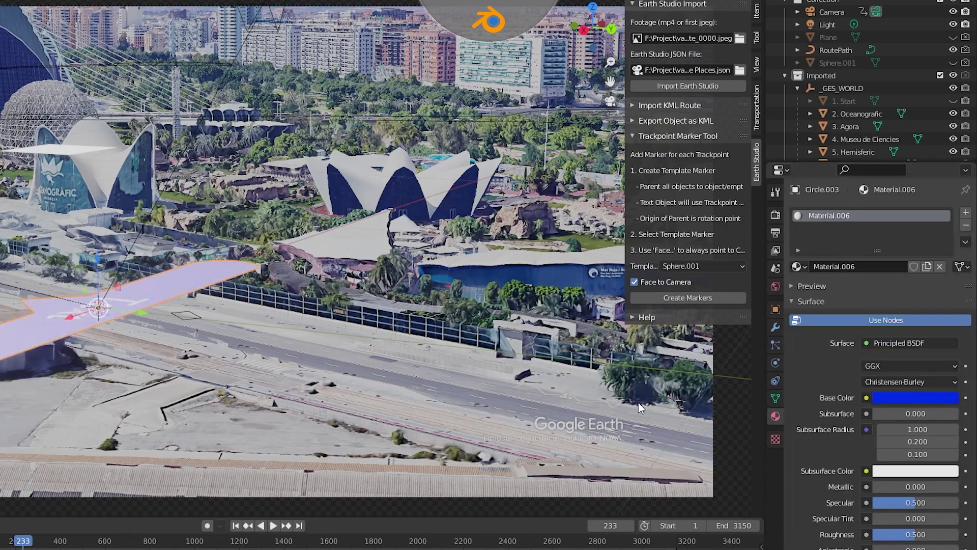
# Step: Assign a new separate material to the text object, keeping the default white base color
pyautogui.click(81, 308)
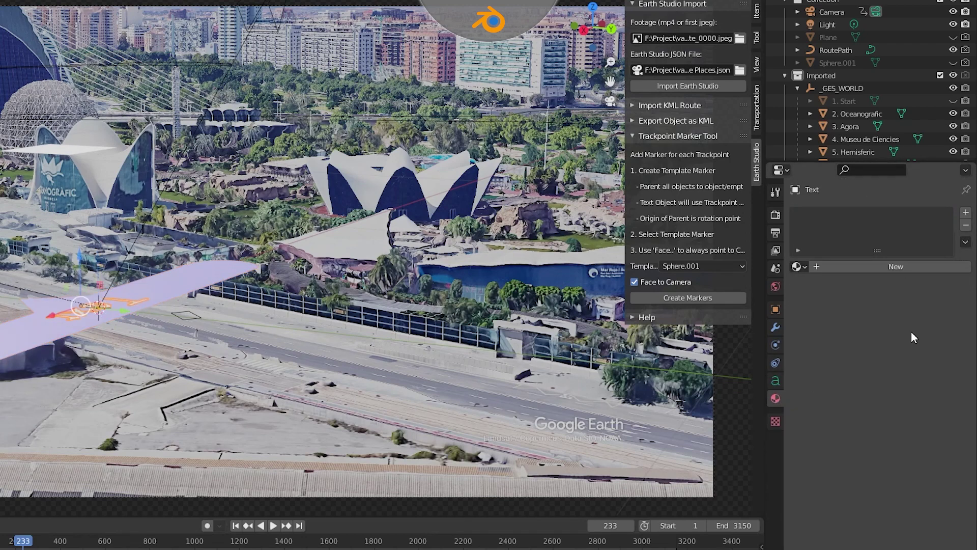
pyautogui.click(915, 268)
pyautogui.scroll(5, 81, 339)
pyautogui.moveTo(80, 339); pyautogui.dragTo(550, 404, button='middle')
pyautogui.scroll(4, 417, 352)
pyautogui.scroll(-5, 387, 408)
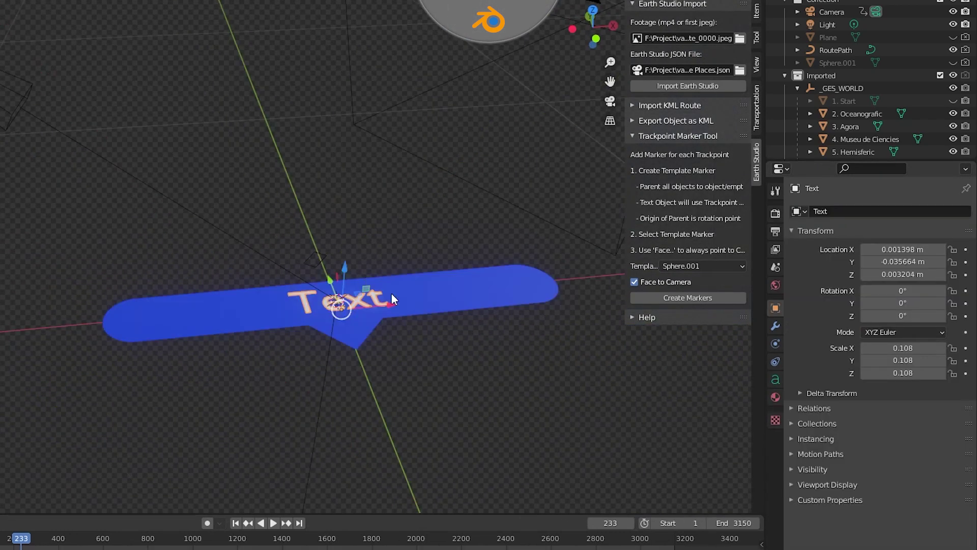
# Step: Add an Arrows empty and move it about -0.269 m along Y, just below the bubble's pointer tip
pyautogui.press('KP_7')
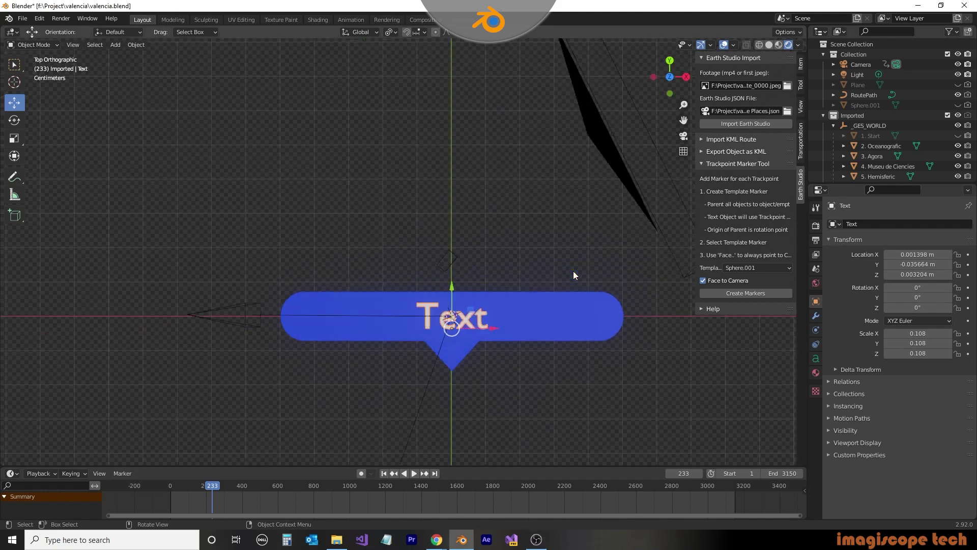
pyautogui.click(115, 44)
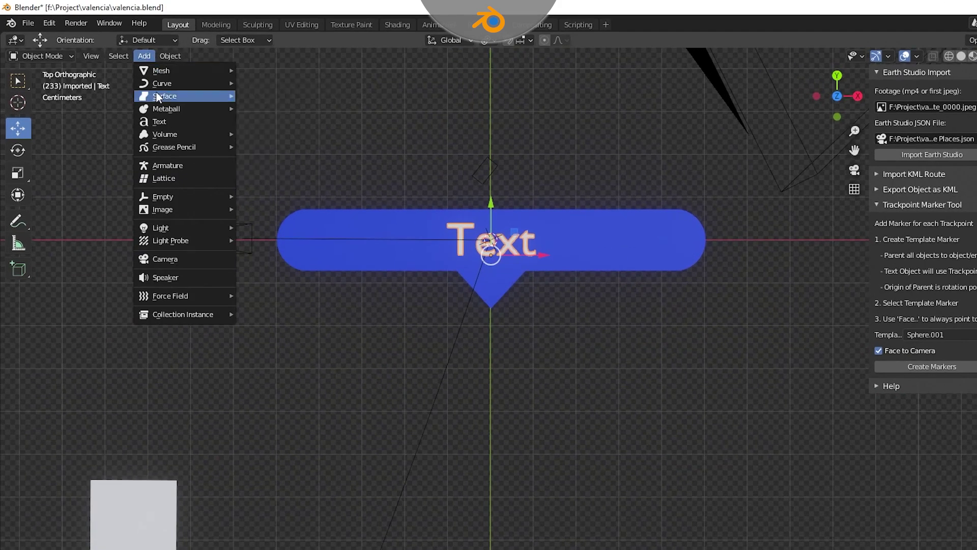
pyautogui.moveTo(172, 196)
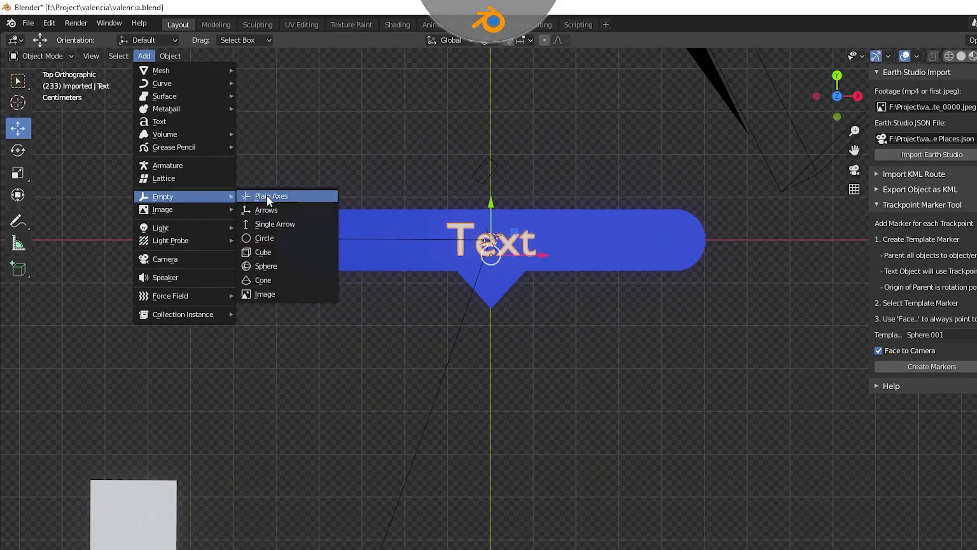
pyautogui.click(269, 214)
pyautogui.moveTo(498, 193); pyautogui.dragTo(509, 308)
pyautogui.moveTo(523, 368); pyautogui.dragTo(527, 336, button='middle')
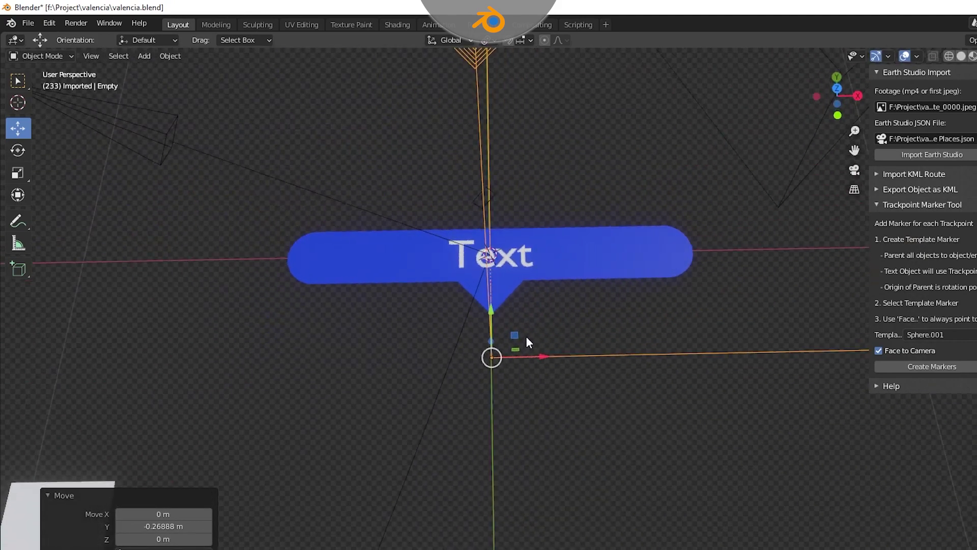
# Step: Parent the text and the bubble shape to the empty
pyautogui.click(829, 177)
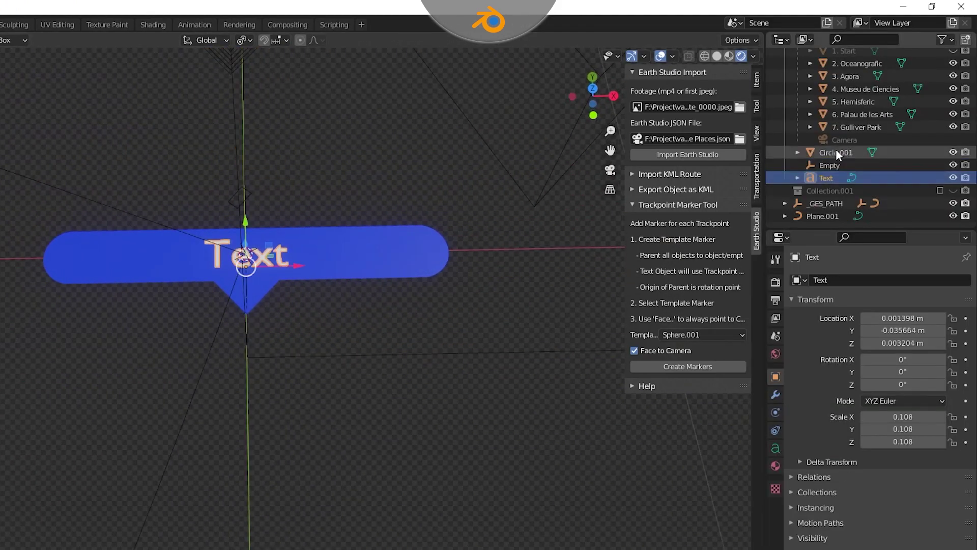
pyautogui.click(836, 152)
pyautogui.moveTo(832, 156)
pyautogui.mouseDown()
pyautogui.moveTo(846, 154)
pyautogui.moveTo(820, 176)
pyautogui.moveTo(832, 163)
pyautogui.mouseUp()
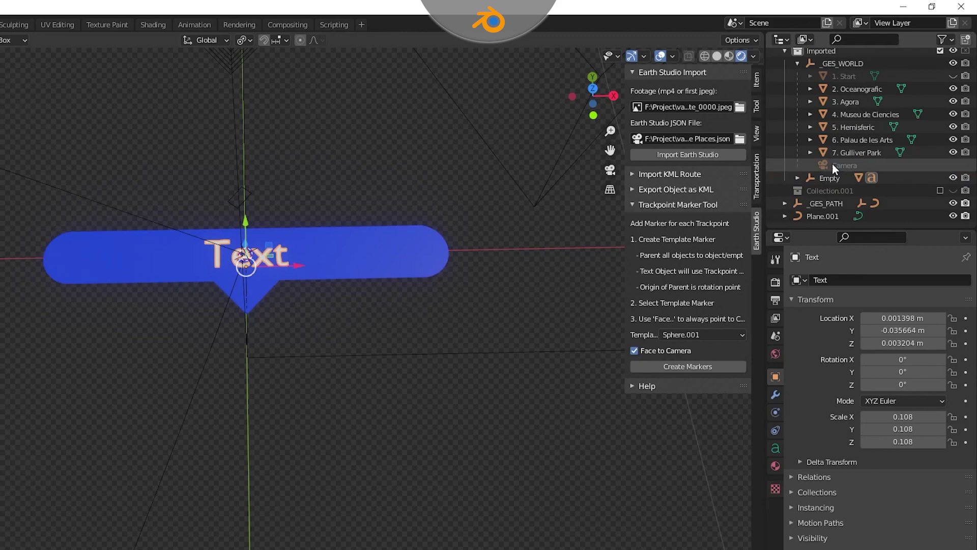
pyautogui.moveTo(292, 274); pyautogui.dragTo(355, 290, button='middle')
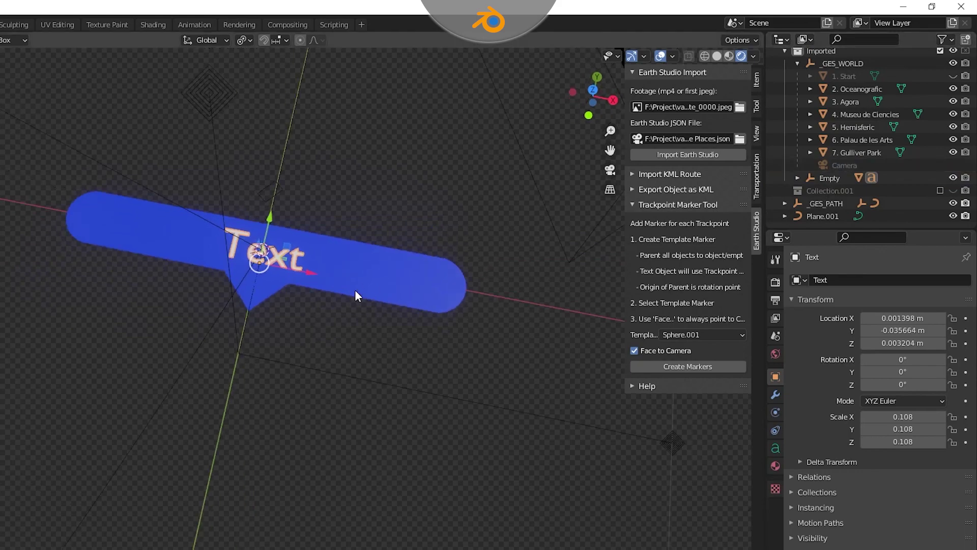
# Step: Go to frame 287 in camera view and scale the parent empty with its children to 0.403
pyautogui.press('KP_0')
pyautogui.moveTo(181, 322); pyautogui.dragTo(226, 317, button='middle')
pyautogui.press('KP_0')
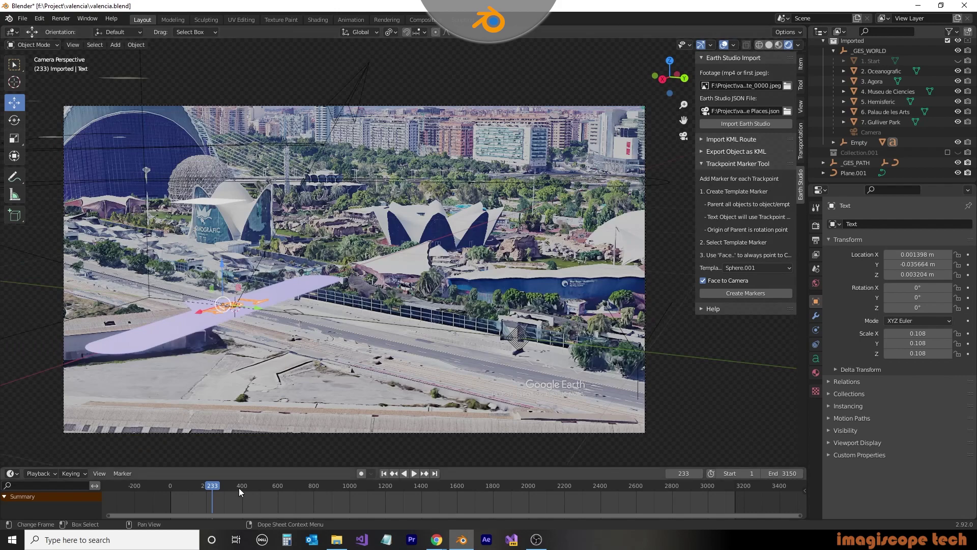
pyautogui.moveTo(239, 487)
pyautogui.mouseDown()
pyautogui.moveTo(264, 498)
pyautogui.moveTo(207, 498)
pyautogui.moveTo(222, 496)
pyautogui.mouseUp()
pyautogui.click(14, 138)
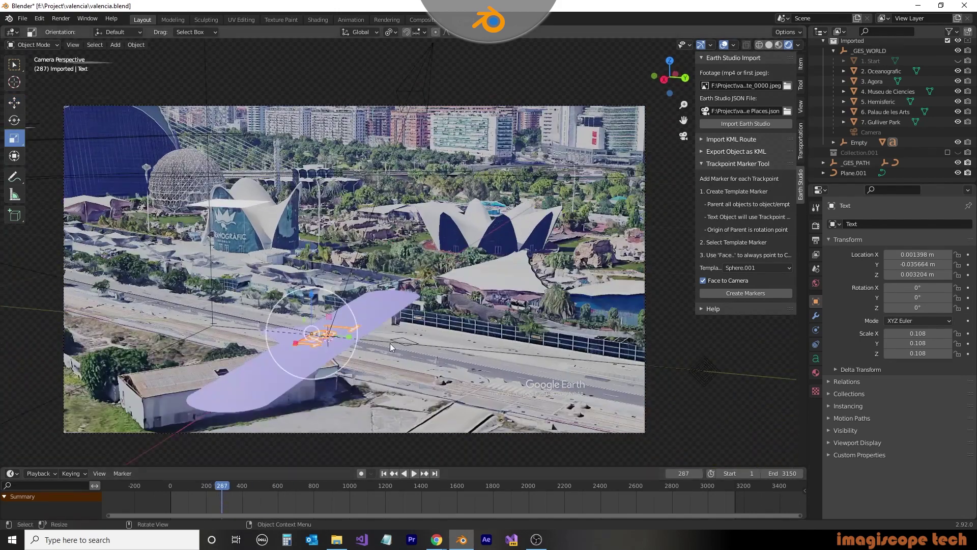
pyautogui.click(859, 142)
pyautogui.moveTo(246, 295); pyautogui.dragTo(224, 311)
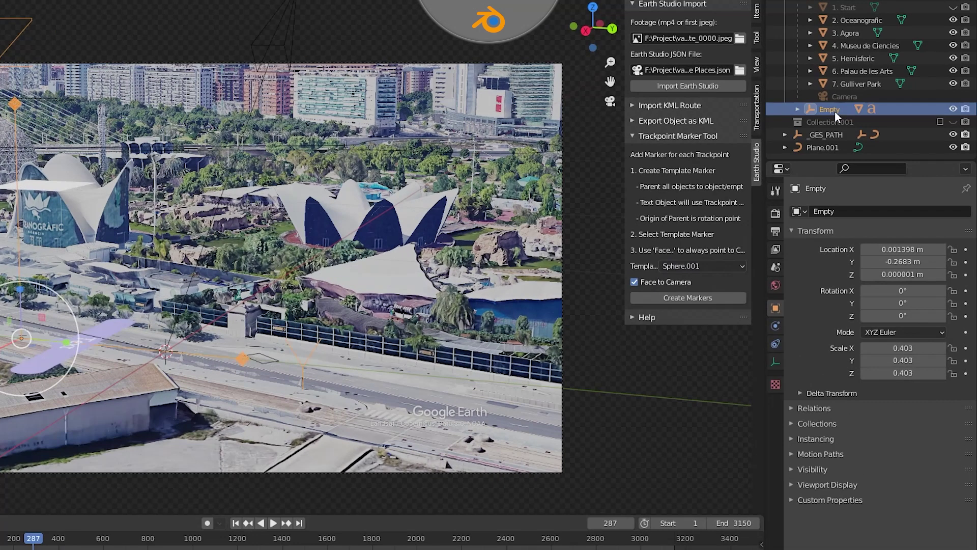
# Step: Rename the parent empty to TEMPLATE
pyautogui.doubleClick(861, 142)
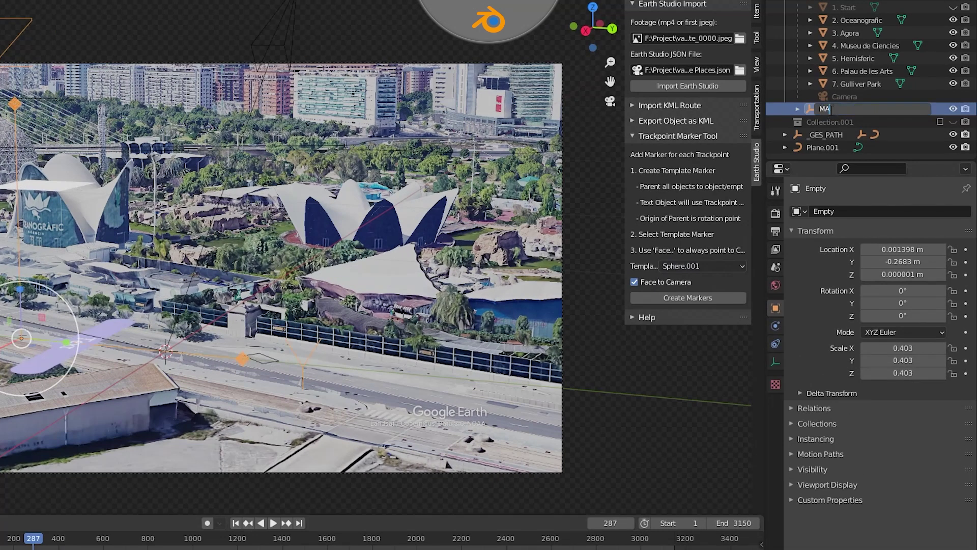
pyautogui.write('TEMPLATE')
pyautogui.press('Return')
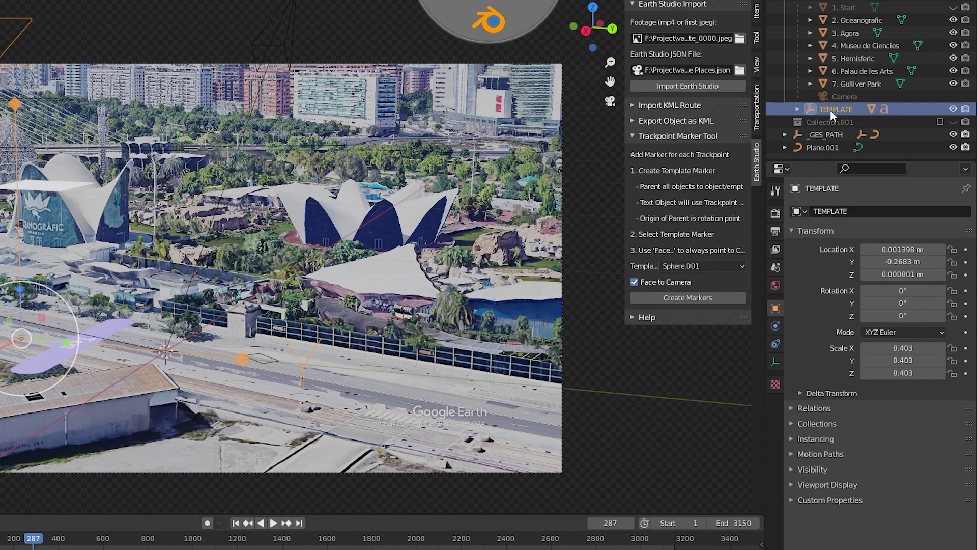
# Step: Choose TEMPLATE as the marker template and create the camera-facing markers for all trackpoints
pyautogui.click(704, 266)
pyautogui.click(707, 321)
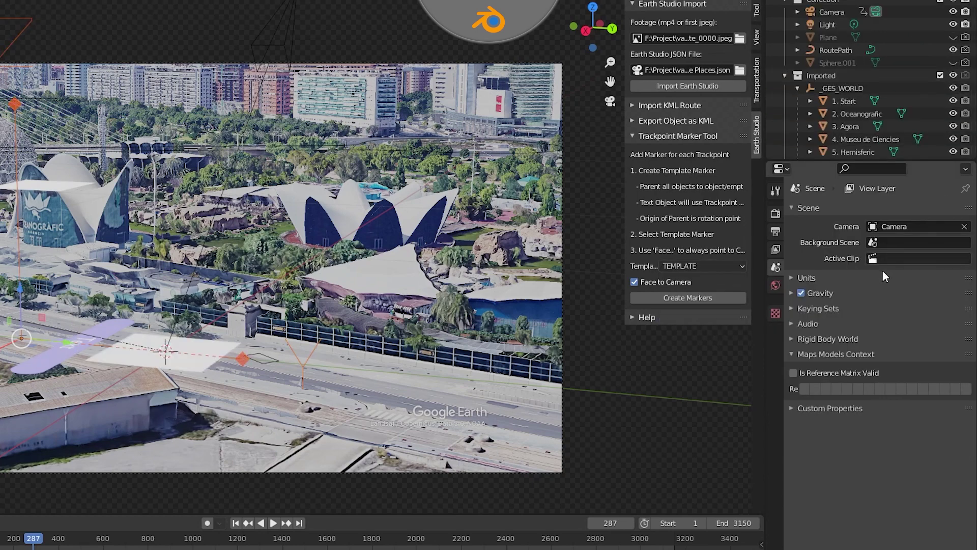
pyautogui.click(692, 299)
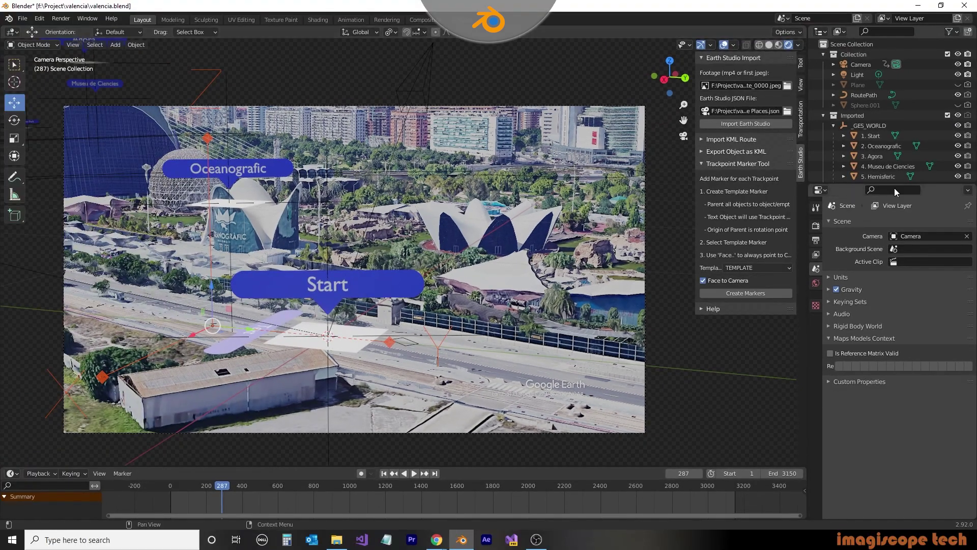
# Step: Collapse the _GES_WORLD hierarchy and exclude the Imported collection from the view layer
pyautogui.click(876, 136)
pyautogui.click(833, 125)
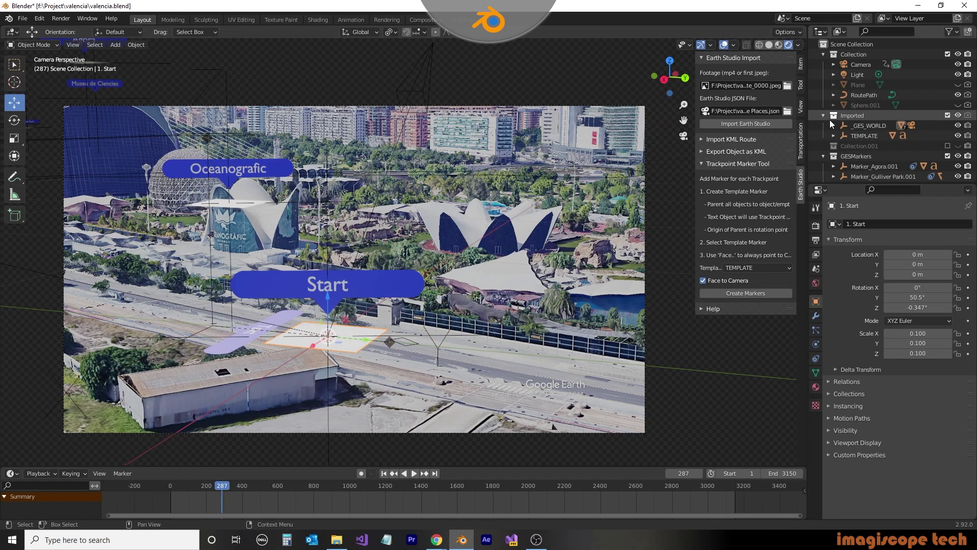
pyautogui.click(946, 116)
# Step: Delete the Marker_Start empty together with its child objects from the GESMarkers collection
pyautogui.scroll(-2, 876, 128)
pyautogui.click(871, 106)
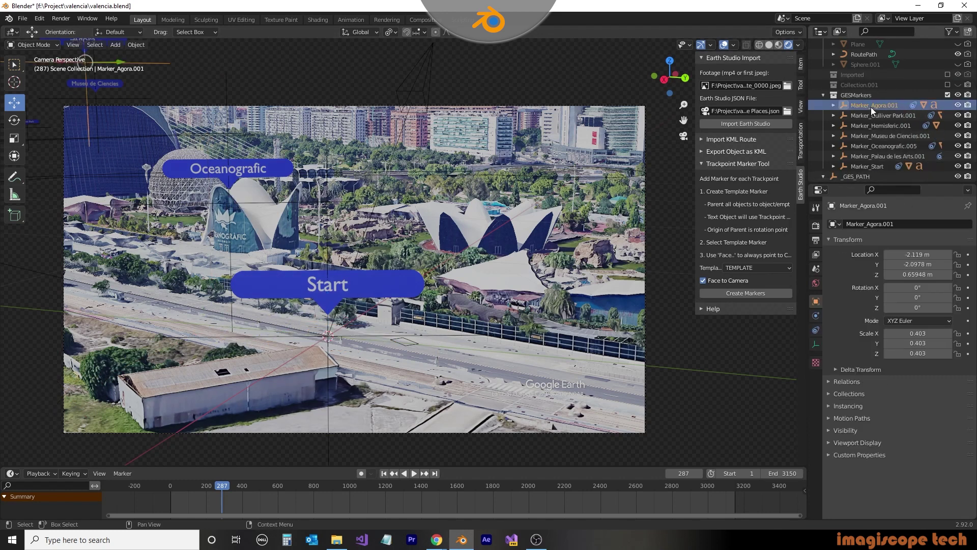
pyautogui.scroll(-2, 869, 137)
pyautogui.rightClick(869, 136)
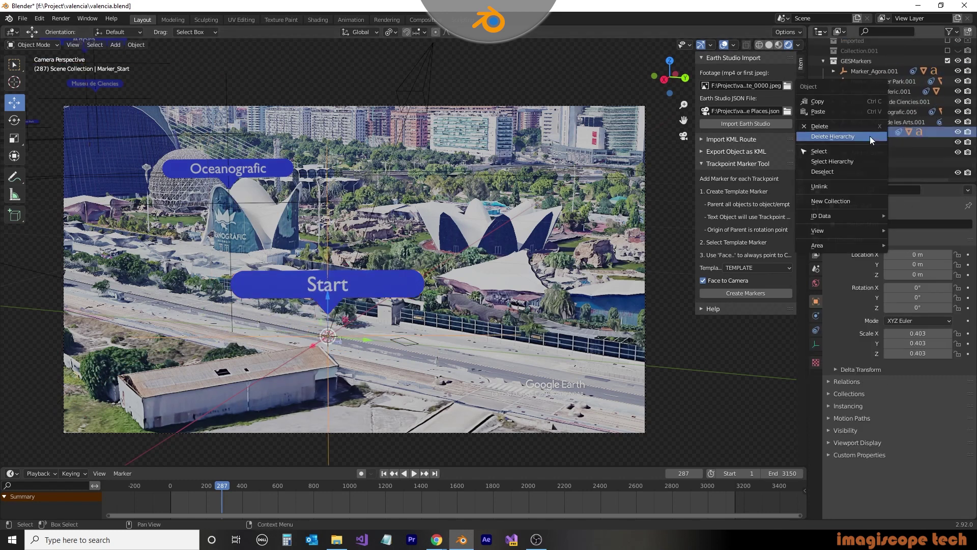
pyautogui.click(869, 136)
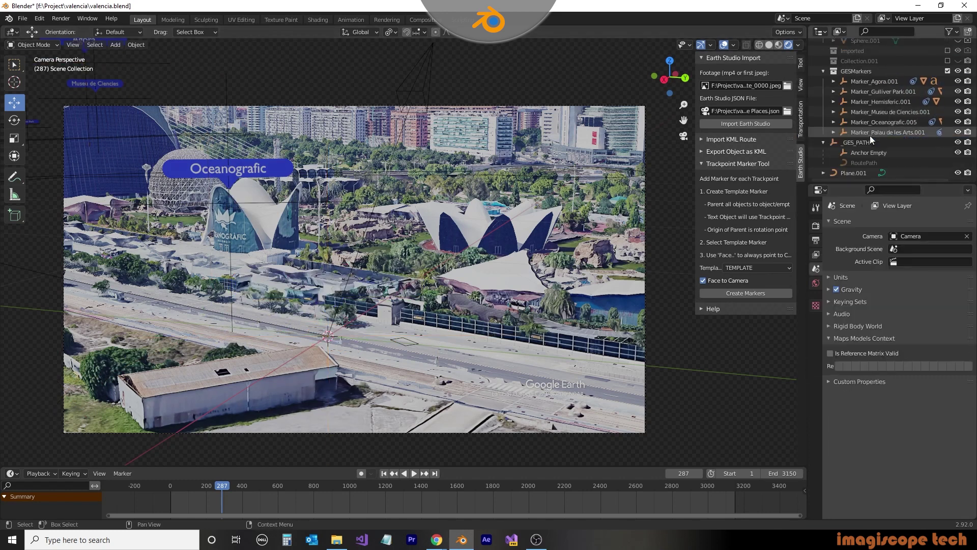
# Step: Raise the Oceanografic marker along Z to about 0.215 m above its building and play the animation
pyautogui.click(284, 170)
pyautogui.click(897, 122)
pyautogui.moveTo(228, 165); pyautogui.dragTo(229, 144)
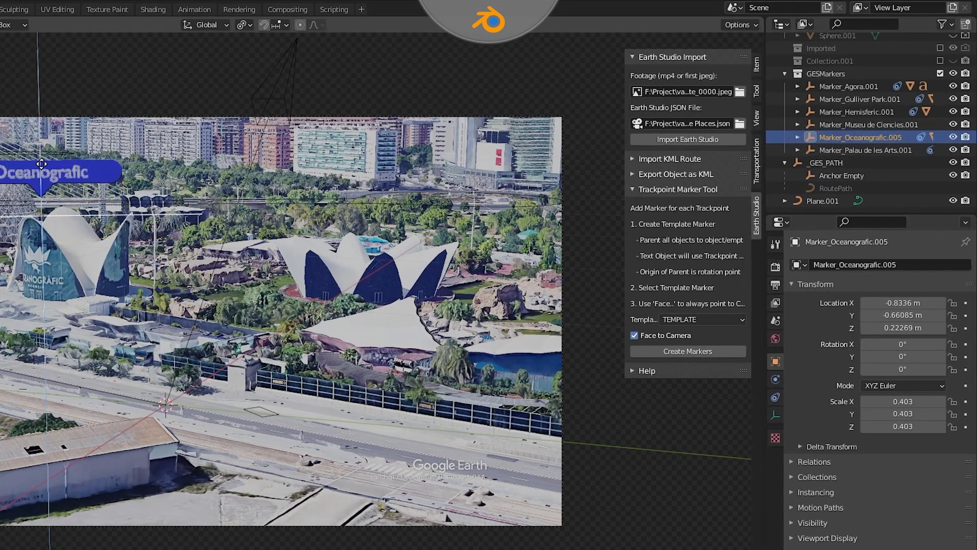
pyautogui.moveTo(41, 163); pyautogui.dragTo(41, 168)
pyautogui.press('space')
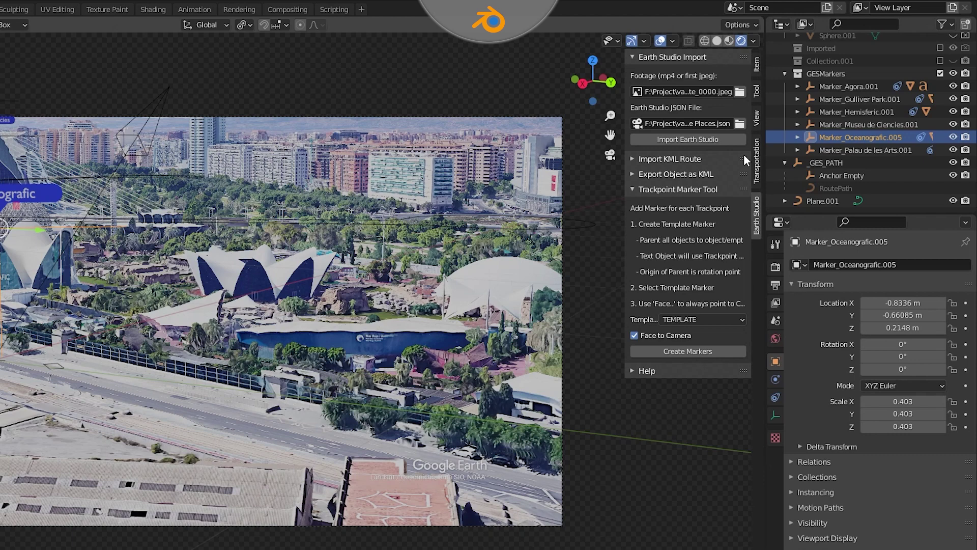
# Step: Expand the whole GESMarkers hierarchy and examine the bubble and text objects under each place marker
pyautogui.click(816, 72)
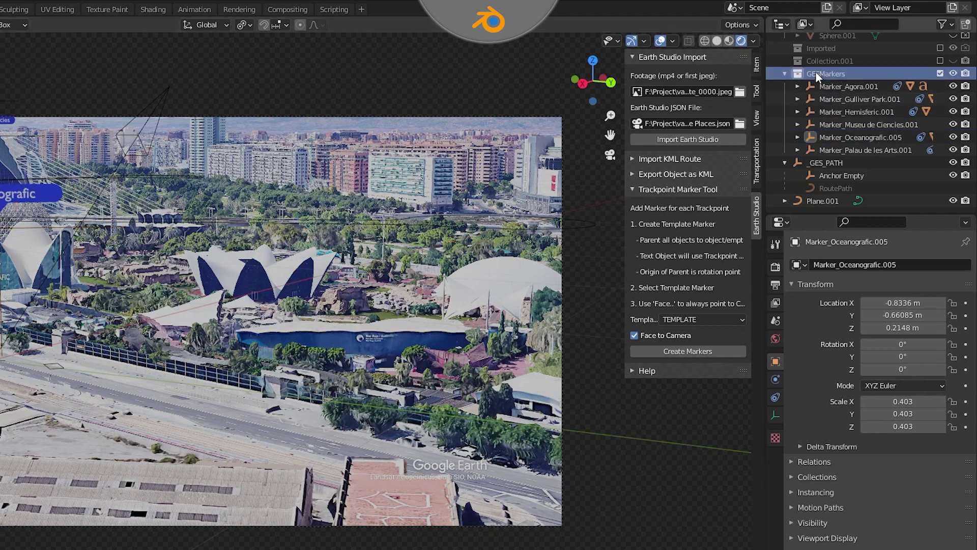
pyautogui.hotkey('shift', 'a')
pyautogui.click(834, 88)
pyautogui.click(844, 111)
pyautogui.click(842, 124)
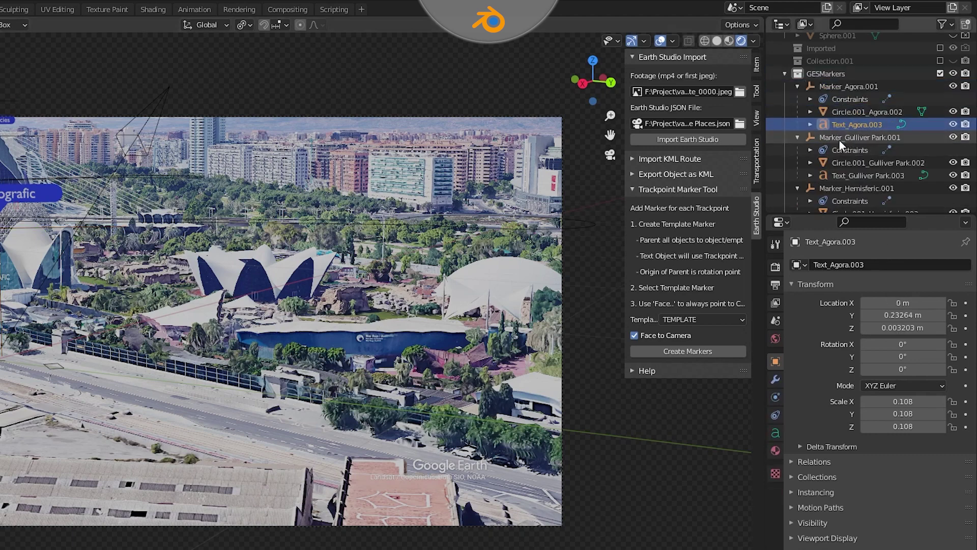
pyautogui.click(842, 138)
pyautogui.scroll(-4, 845, 128)
pyautogui.click(847, 125)
pyautogui.scroll(-4, 860, 132)
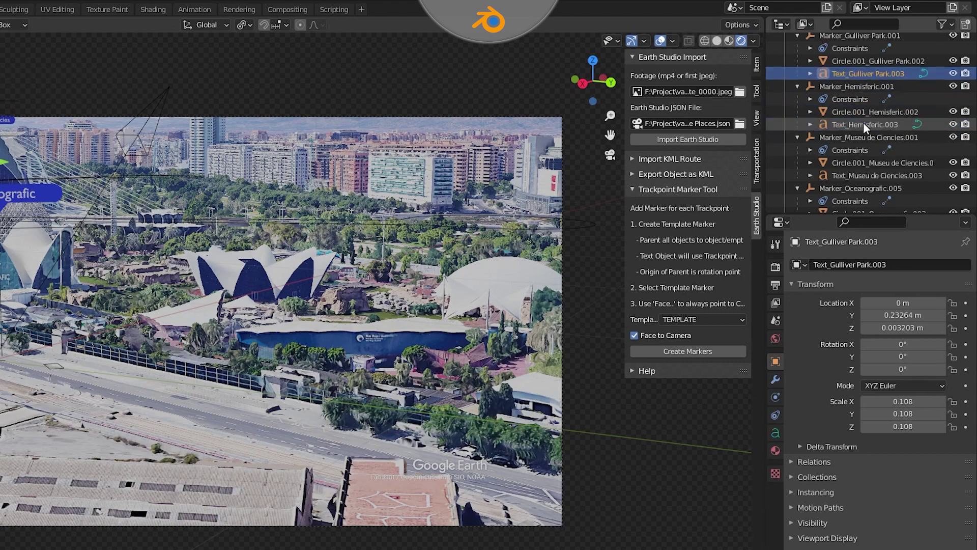
pyautogui.scroll(-5, 861, 132)
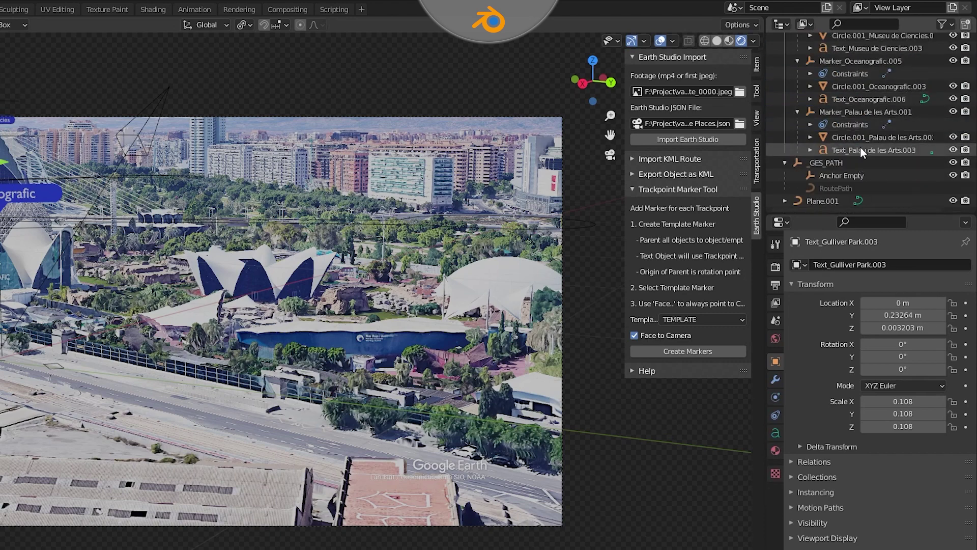
pyautogui.scroll(5, 866, 112)
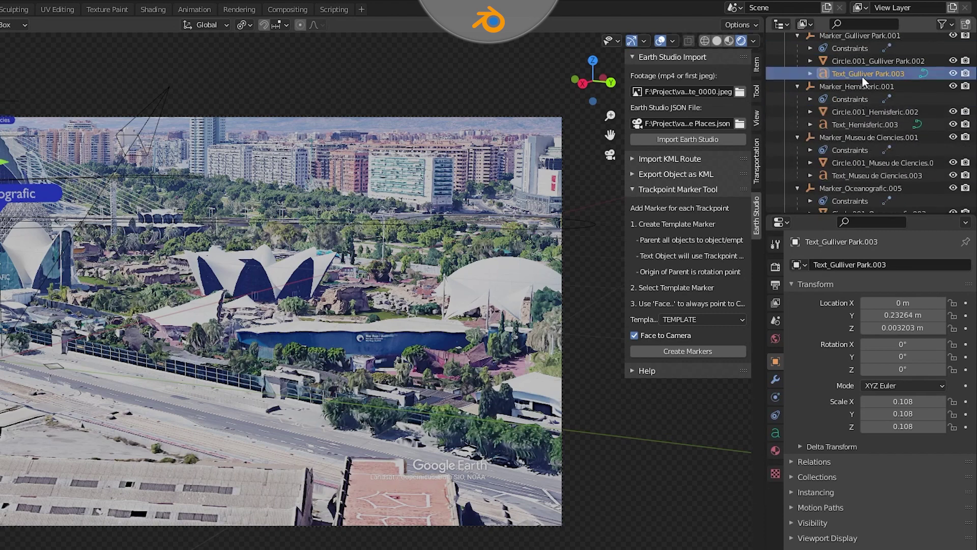
# Step: Give the Gulliver Park bubble its own copy of the material and set its Base Color to red
pyautogui.click(851, 35)
pyautogui.press('space')
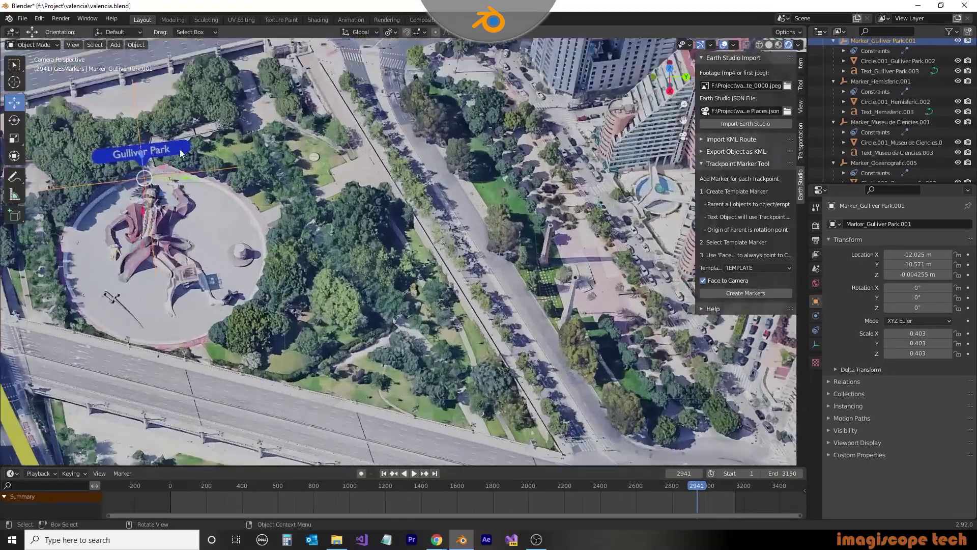
pyautogui.click(181, 153)
pyautogui.click(816, 387)
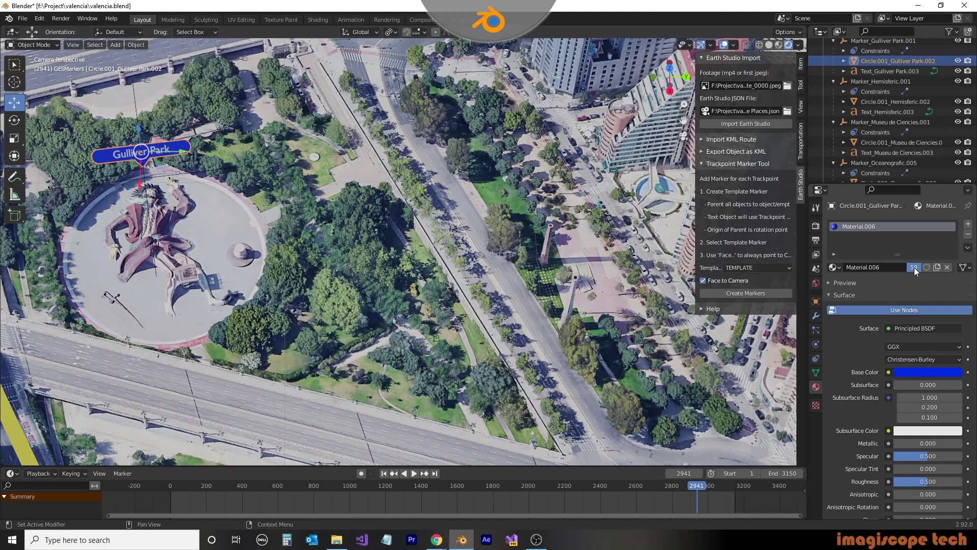
pyautogui.click(920, 372)
pyautogui.click(907, 298)
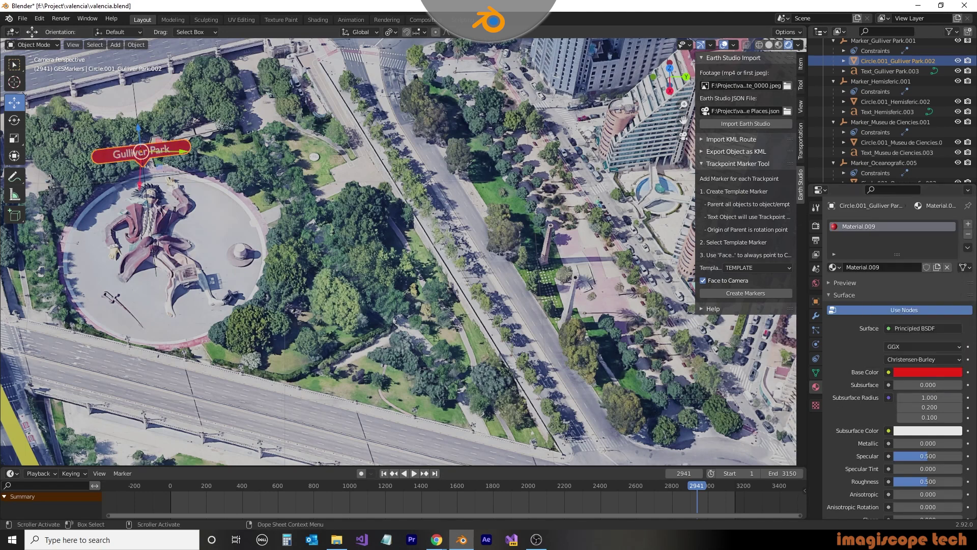
# Step: Return to an early frame, then disable rendering of the Agora marker's bubble and text and keyframe that state
pyautogui.press('space')
pyautogui.moveTo(669, 498); pyautogui.dragTo(231, 503)
pyautogui.scroll(-2, 392, 316)
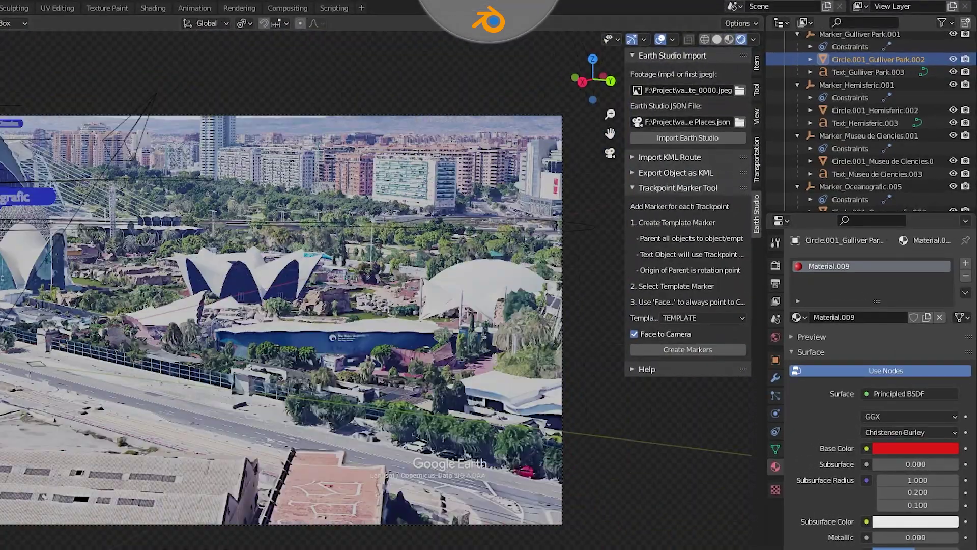
pyautogui.scroll(3, 961, 87)
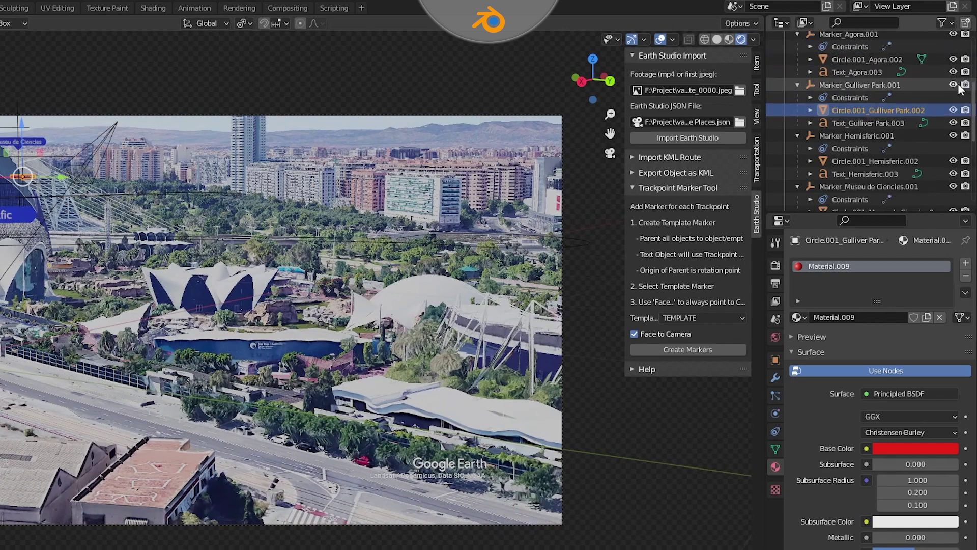
pyautogui.scroll(3, 960, 87)
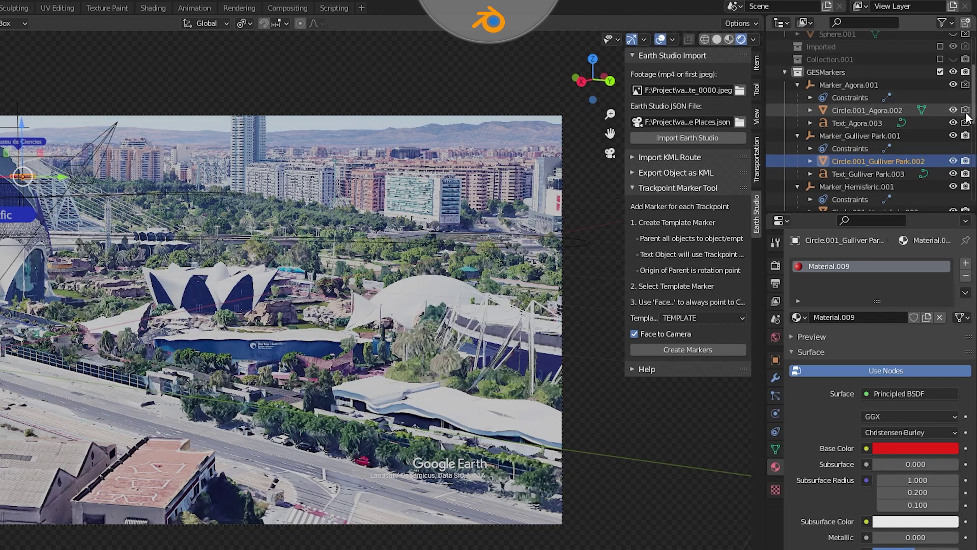
pyautogui.press('i')
pyautogui.press('i')
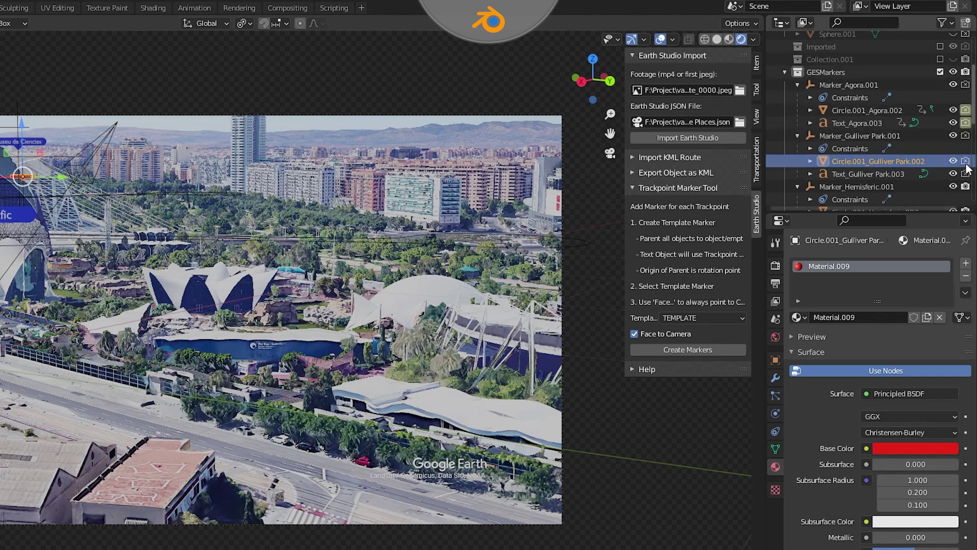
# Step: Disable rendering of the Gulliver Park and Hemisferic bubbles and texts and keyframe that state at the current early frame
pyautogui.press('i')
pyautogui.press('i')
pyautogui.scroll(-3, 967, 173)
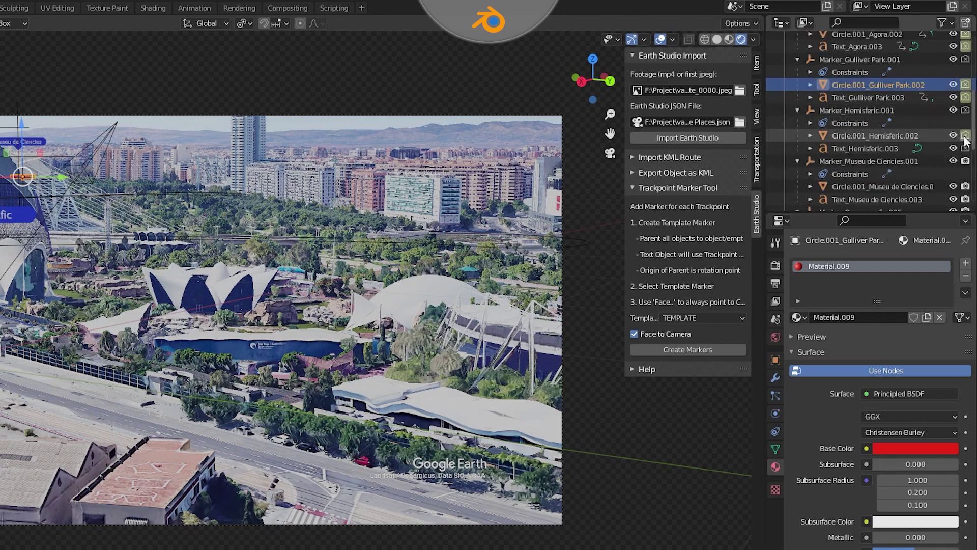
pyautogui.press('i')
pyautogui.scroll(-3, 965, 147)
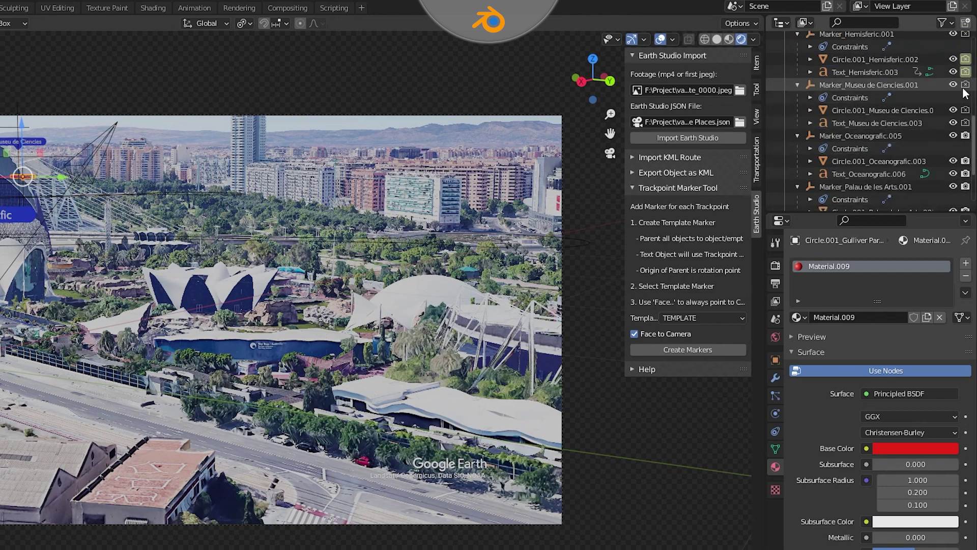
# Step: Disable rendering of the Museu de Ciencies, Oceanografic and Palau de les Arts bubbles and texts with keyframes at the same frame
pyautogui.press('i')
pyautogui.press('i')
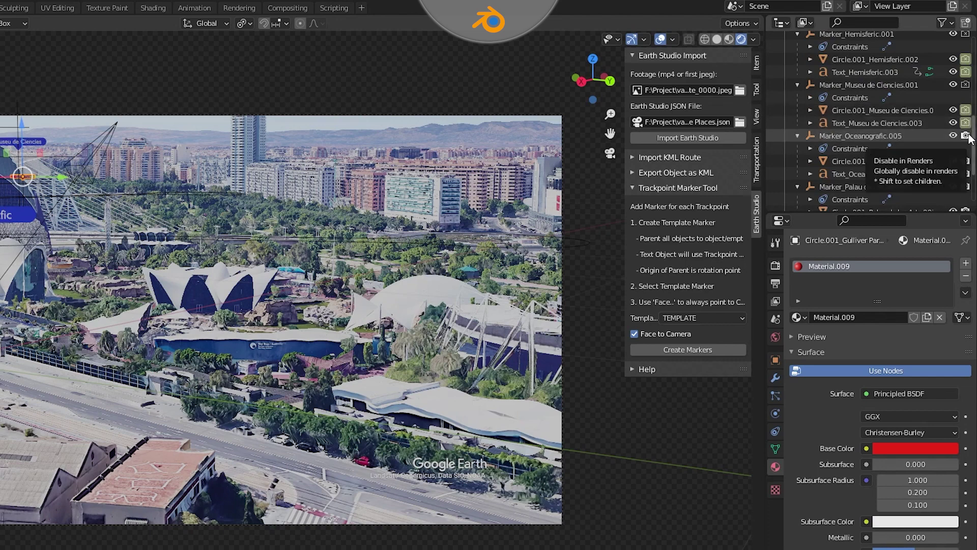
pyautogui.press('i')
pyautogui.press('i')
pyautogui.scroll(-2, 966, 173)
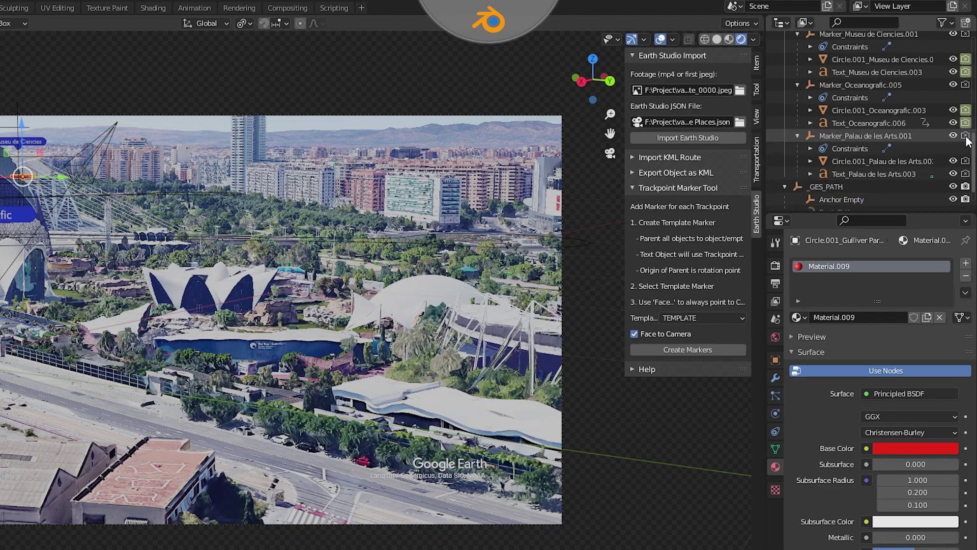
pyautogui.press('i')
pyautogui.press('i')
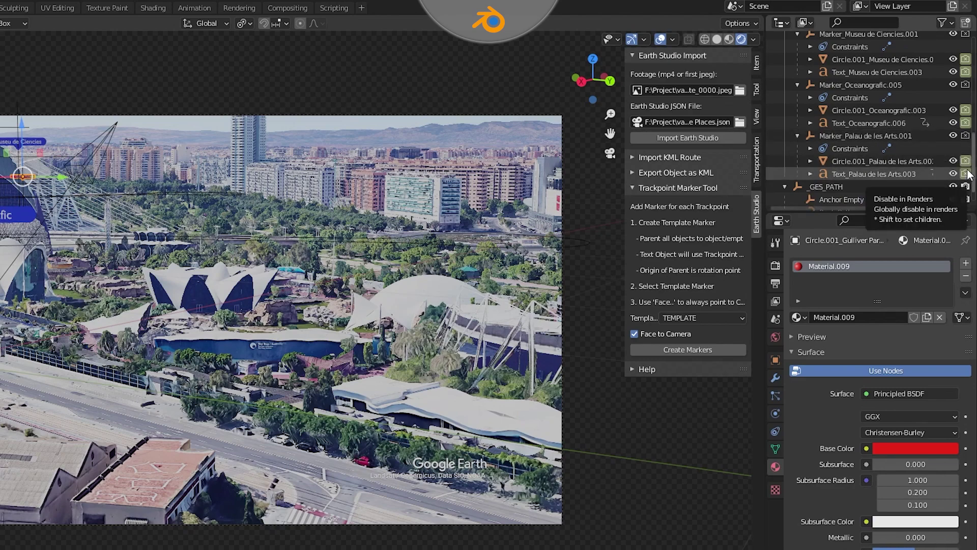
# Step: Advance to where the Oceanografic marker stands over its building and keyframe its bubble and text as enabled in renders
pyautogui.click(874, 85)
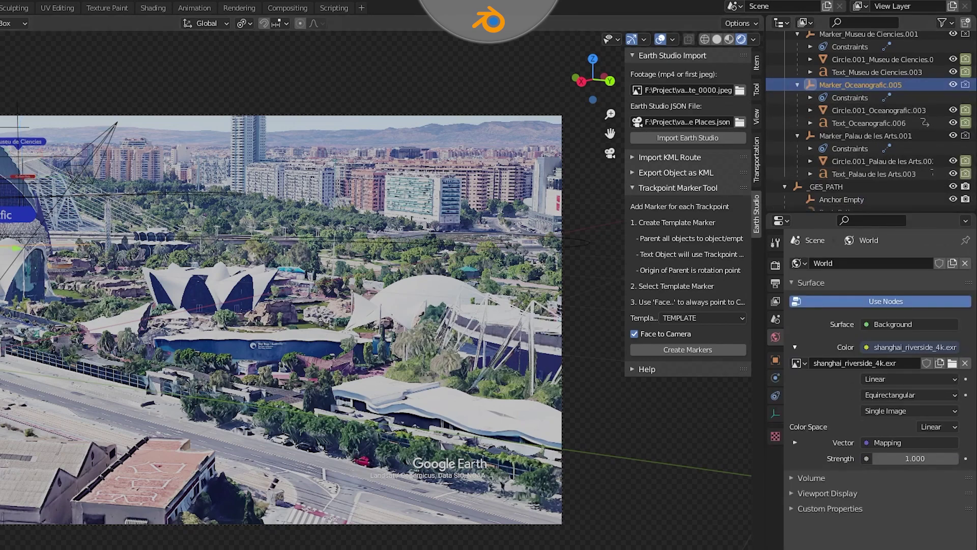
pyautogui.press('space')
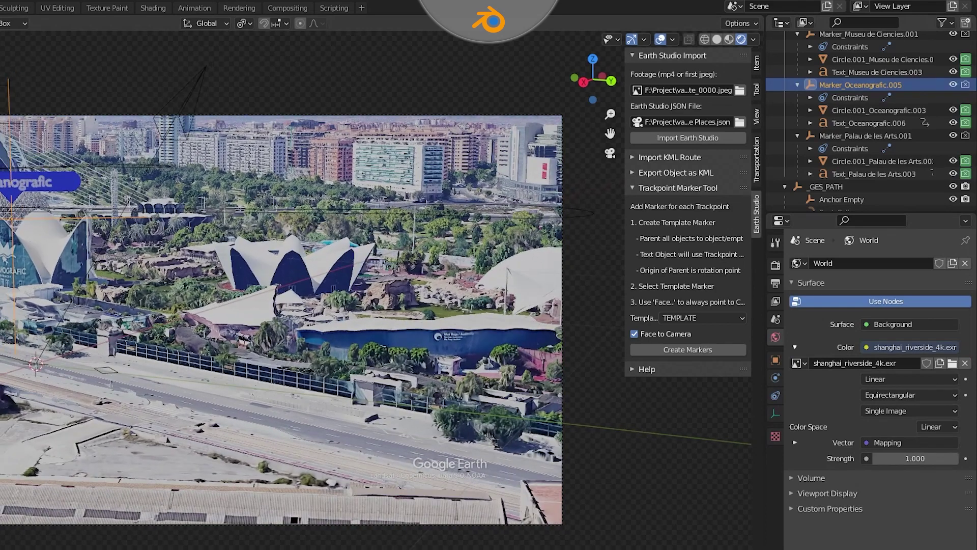
pyautogui.moveTo(966, 110); pyautogui.dragTo(964, 123)
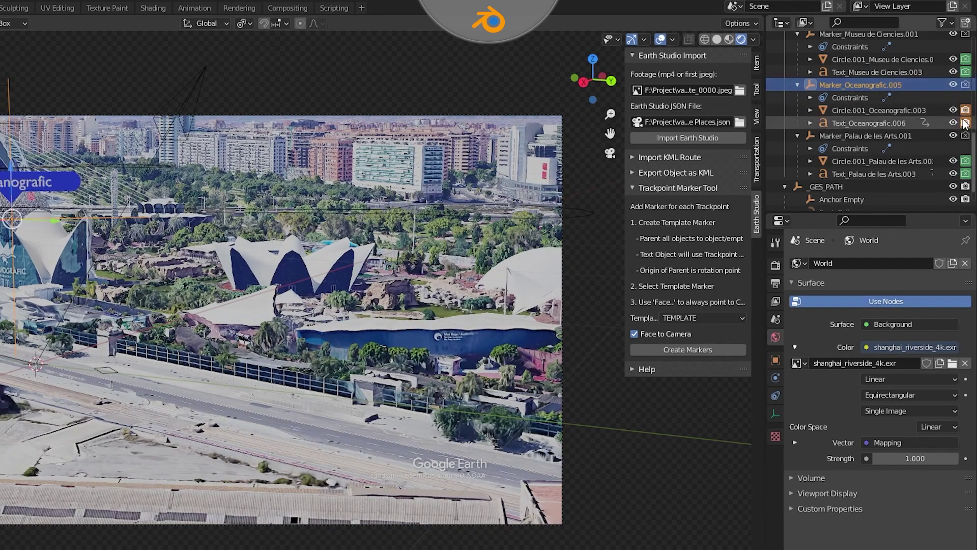
pyautogui.press('i')
pyautogui.press('i')
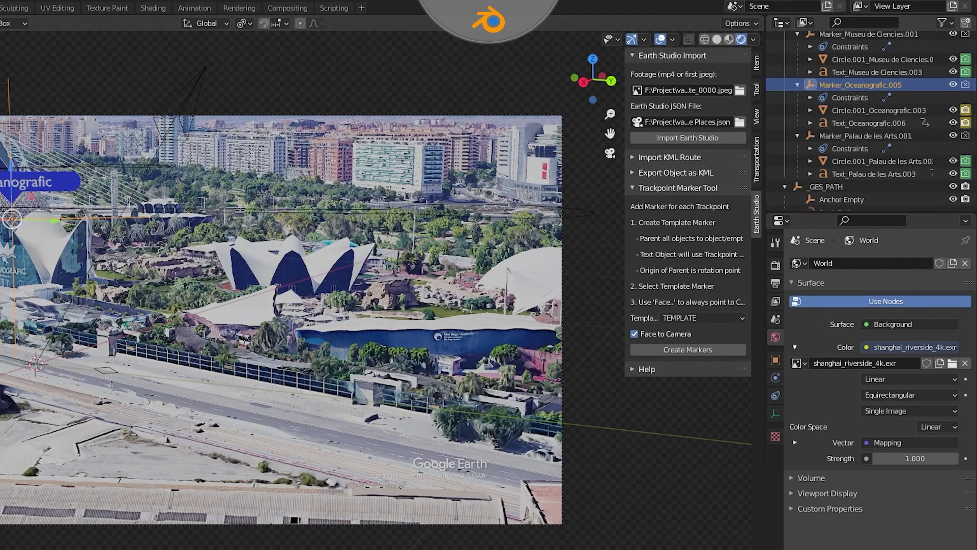
# Step: Play on until the Oceanografic marker is out of view and keyframe its bubble and text as disabled in renders
pyautogui.press('space')
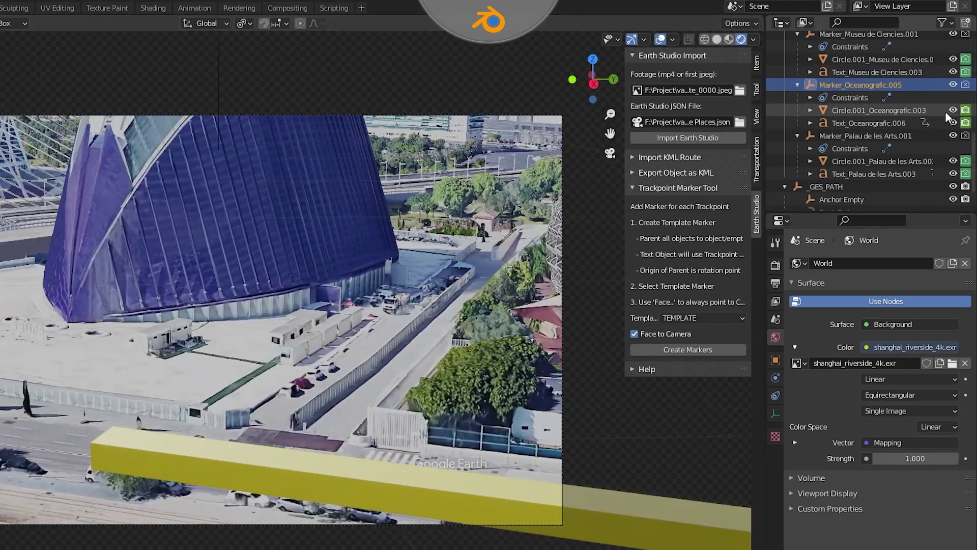
pyautogui.click(966, 110)
pyautogui.click(966, 123)
pyautogui.press('i')
pyautogui.press('i')
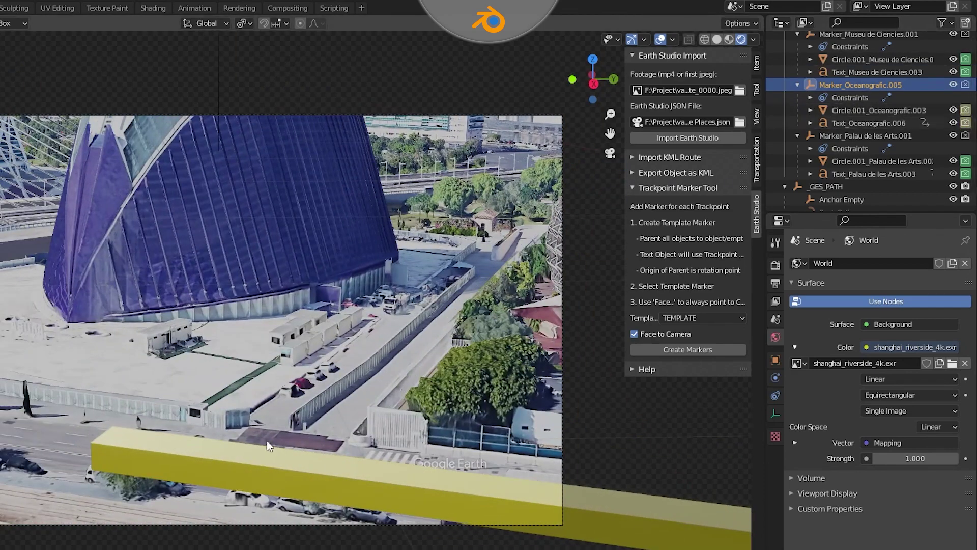
# Step: Advance to where the Agora marker approaches the frame and keyframe its bubble and text as enabled in renders
pyautogui.press('space')
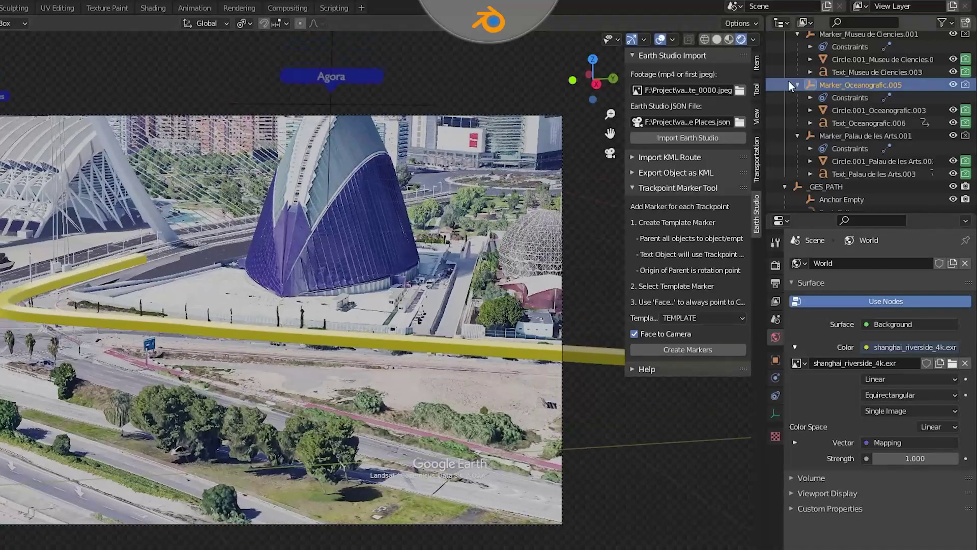
pyautogui.scroll(2, 789, 81)
pyautogui.click(374, 77)
pyautogui.scroll(6, 848, 57)
pyautogui.click(966, 110)
pyautogui.click(966, 122)
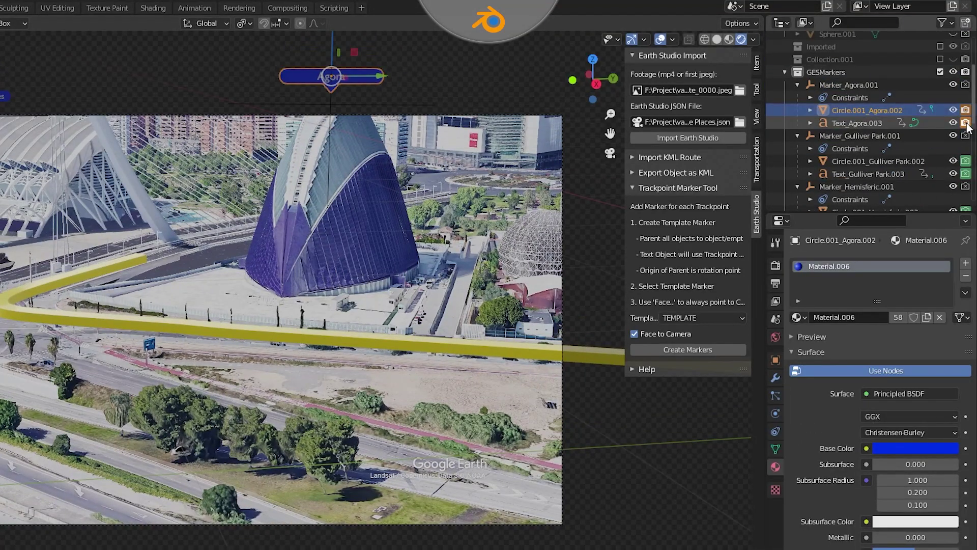
pyautogui.press('i')
pyautogui.press('i')
# Step: Play on until the Museu de Ciencies marker appears and enable its bubble and text in renders
pyautogui.scroll(-8, 966, 117)
pyautogui.scroll(6, 966, 168)
pyautogui.press('space')
pyautogui.press('space')
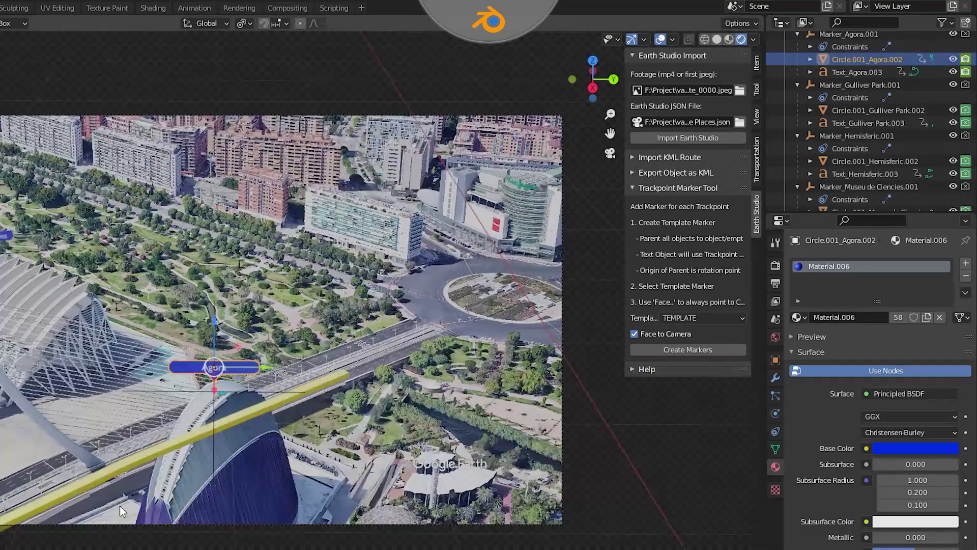
pyautogui.click(6, 235)
pyautogui.scroll(-5, 899, 85)
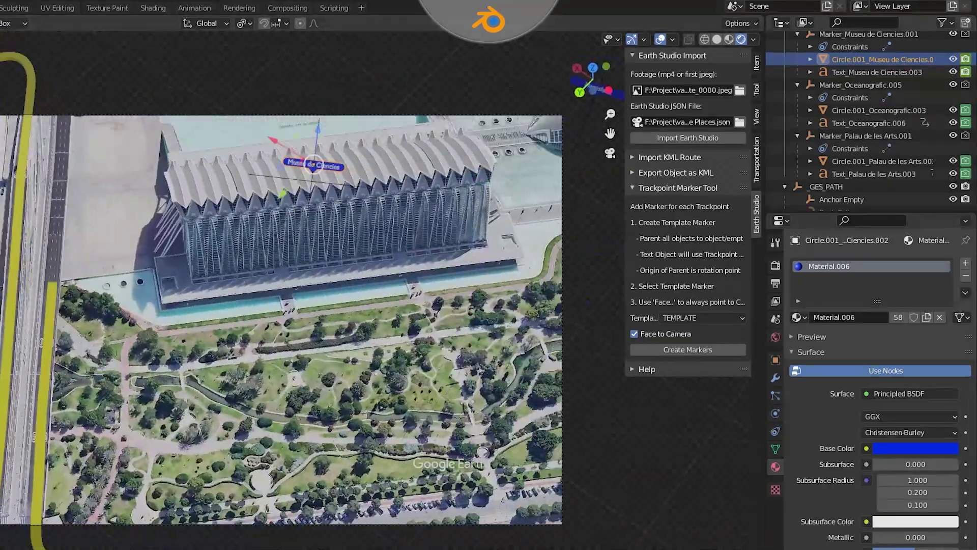
# Step: Select the Hemisferic bubble beside the footage and enable its bubble and text in renders
pyautogui.press('space')
pyautogui.click(586, 126)
pyautogui.scroll(5, 886, 150)
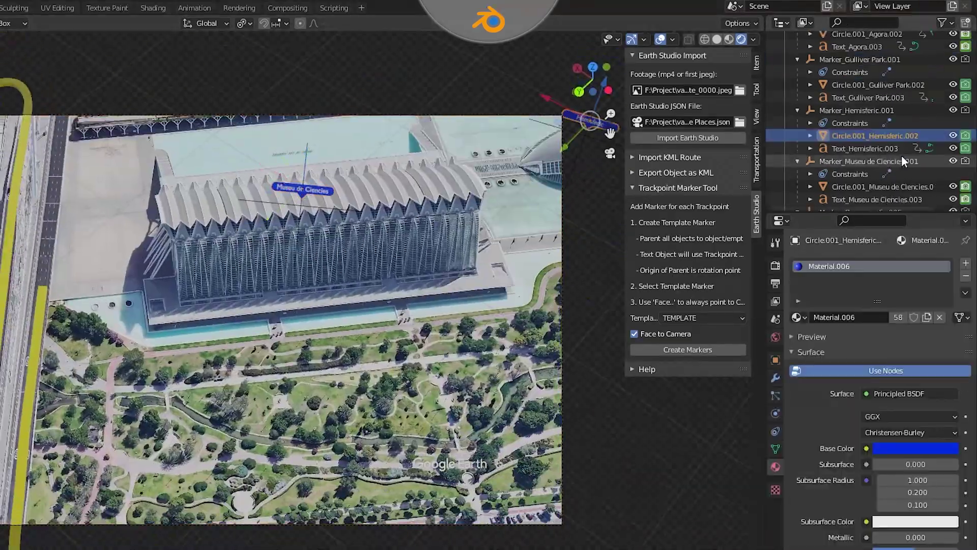
pyautogui.click(965, 148)
pyautogui.click(966, 135)
# Step: Select the Palau de les Arts bubble outside the footage and keyframe its bubble and text as enabled in renders
pyautogui.keyDown('shift'); pyautogui.moveTo(535, 168); pyautogui.dragTo(160, 187, button='middle'); pyautogui.keyUp('shift')
pyautogui.click(559, 68)
pyautogui.scroll(-5, 883, 169)
pyautogui.click(966, 135)
pyautogui.click(966, 148)
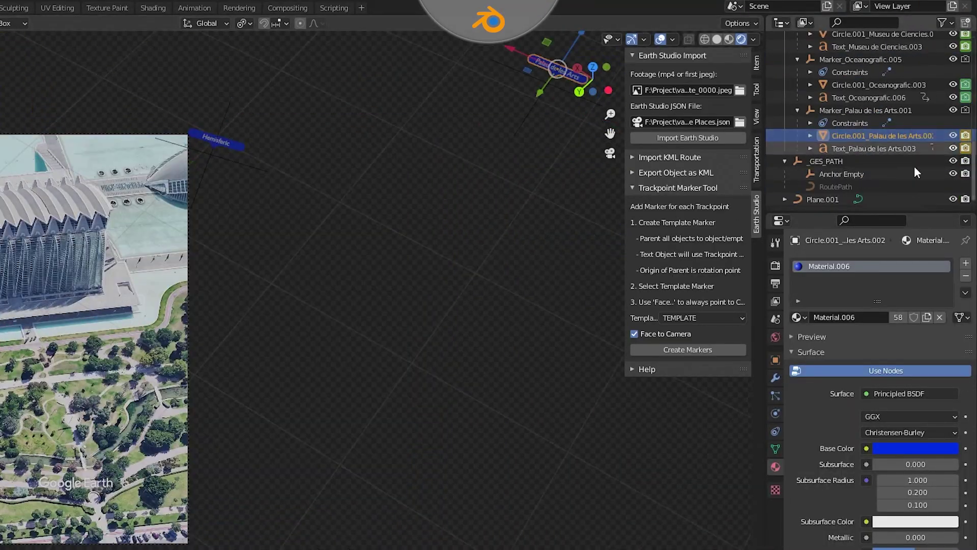
# Step: Play on until the Museu de Ciencies marker leaves the footage and keyframe its bubble and text as disabled in renders
pyautogui.press('space')
pyautogui.press('space')
pyautogui.keyDown('shift'); pyautogui.moveTo(196, 468); pyautogui.dragTo(661, 333, button='middle'); pyautogui.keyUp('shift')
pyautogui.click(345, 462)
pyautogui.scroll(3, 916, 122)
pyautogui.click(965, 123)
pyautogui.click(966, 110)
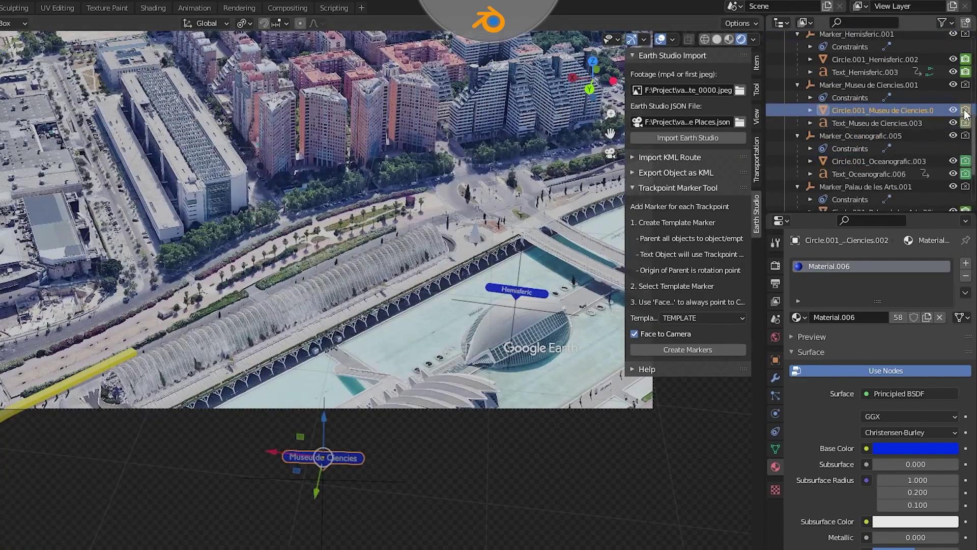
# Step: Disable the Palau de les Arts bubble and text in renders at the frame where the marker is out of view
pyautogui.scroll(4, 919, 149)
pyautogui.scroll(1, 922, 153)
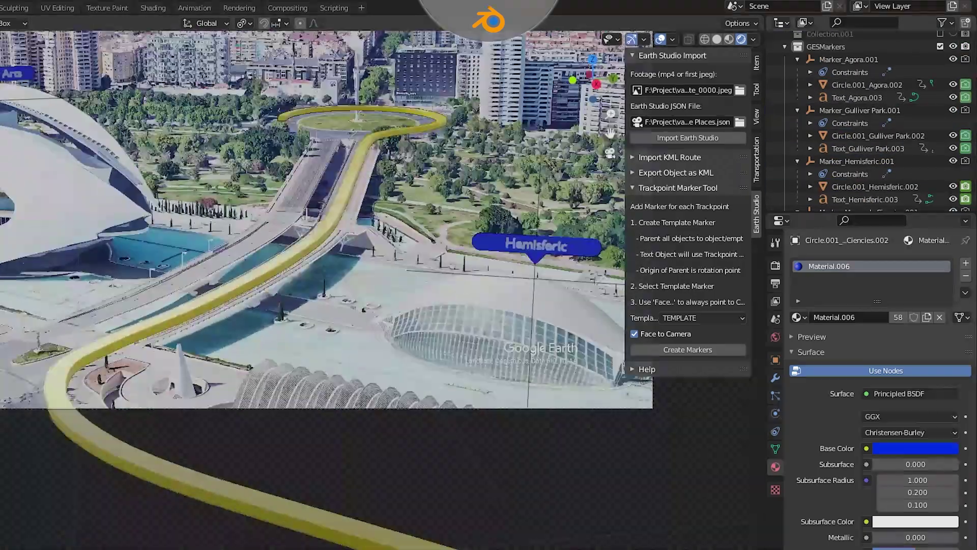
pyautogui.scroll(-7, 973, 149)
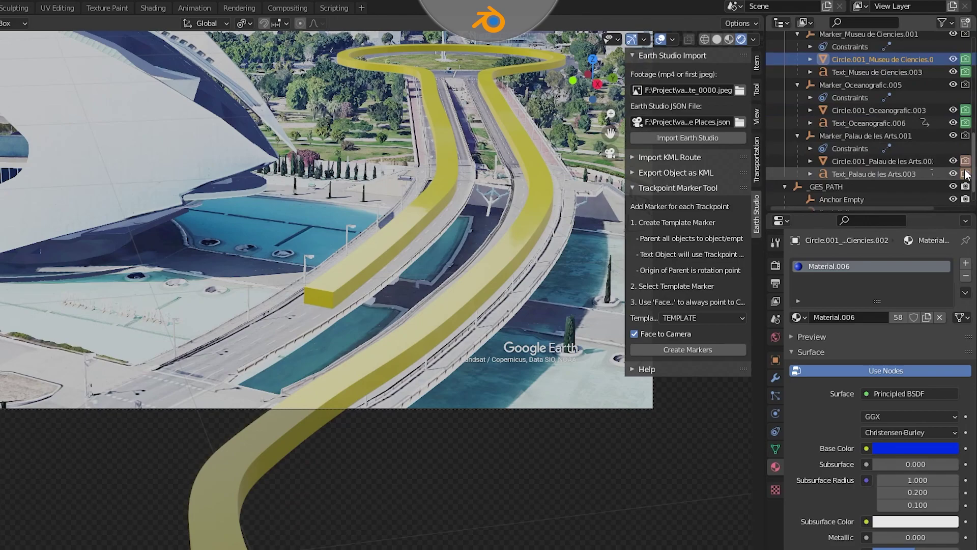
# Step: Enable the Gulliver Park bubble and text in renders before the park comes into view
pyautogui.scroll(7, 896, 127)
pyautogui.click(965, 136)
pyautogui.click(965, 148)
pyautogui.hotkey('shift', 'Left')
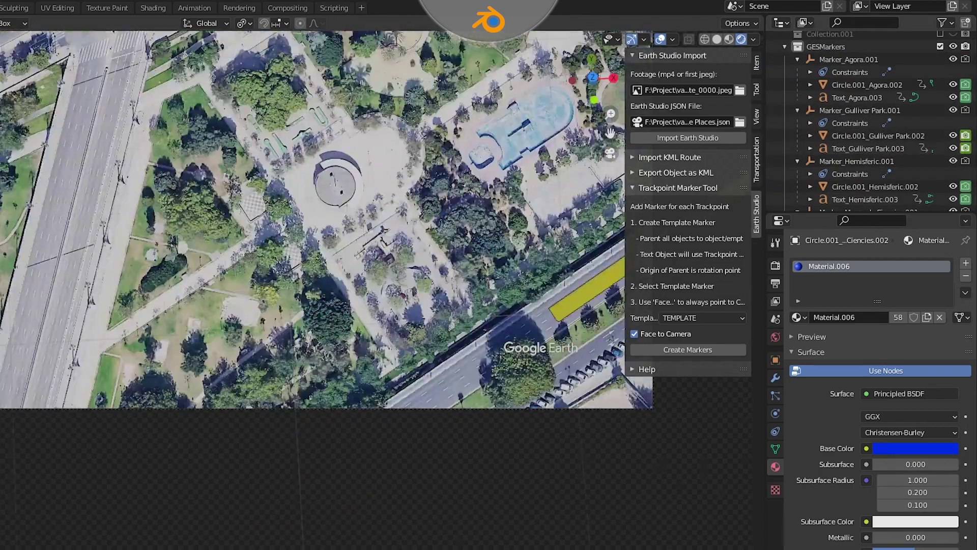
# Step: Advance to the Gulliver Park view and keyframe the Agora and Gulliver Park bubbles and texts as enabled in renders
pyautogui.press('space')
pyautogui.press('space')
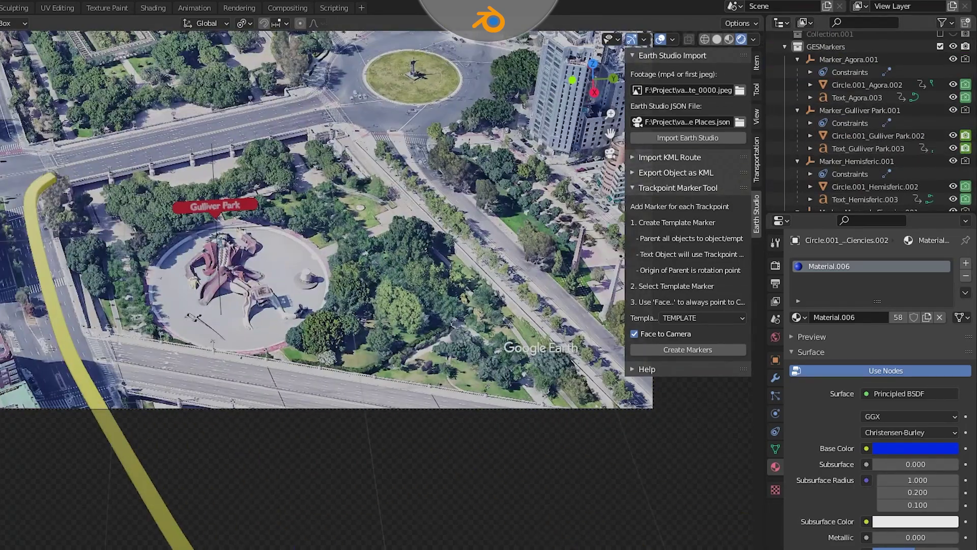
pyautogui.click(966, 85)
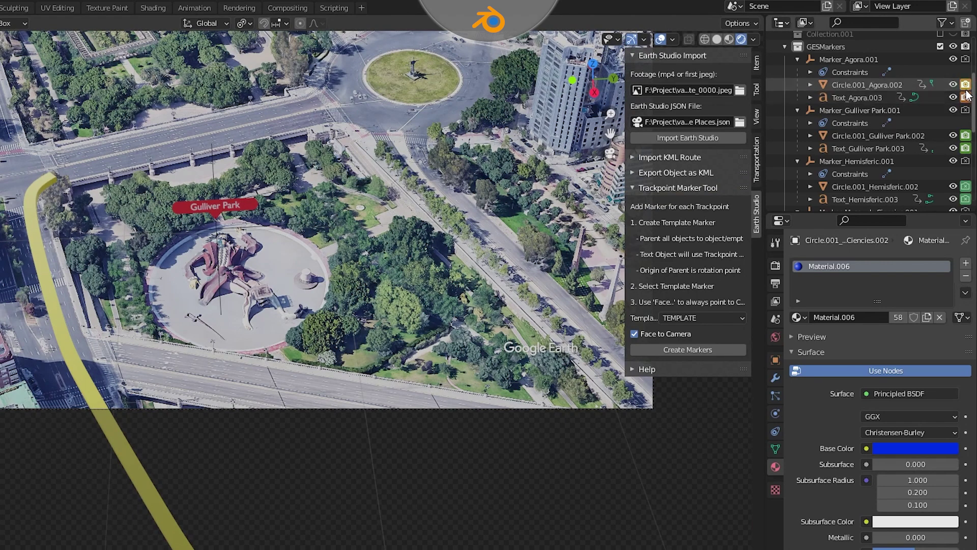
pyautogui.click(965, 136)
pyautogui.click(966, 148)
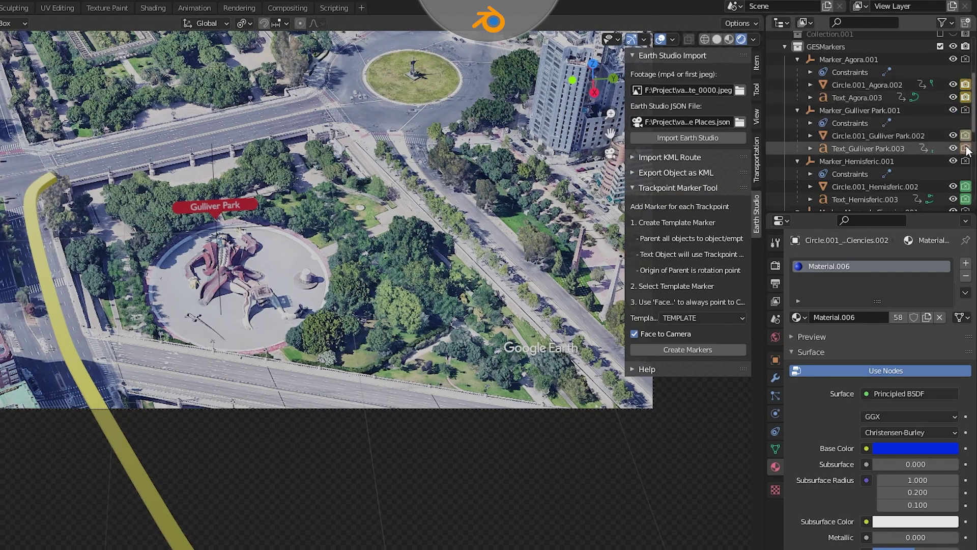
pyautogui.click(966, 148)
pyautogui.click(966, 136)
pyautogui.click(966, 135)
pyautogui.click(966, 148)
# Step: Keyframe the Hemisferic and Museu de Ciencies bubbles and texts as enabled in renders at the Gulliver Park view
pyautogui.click(966, 186)
pyautogui.click(966, 199)
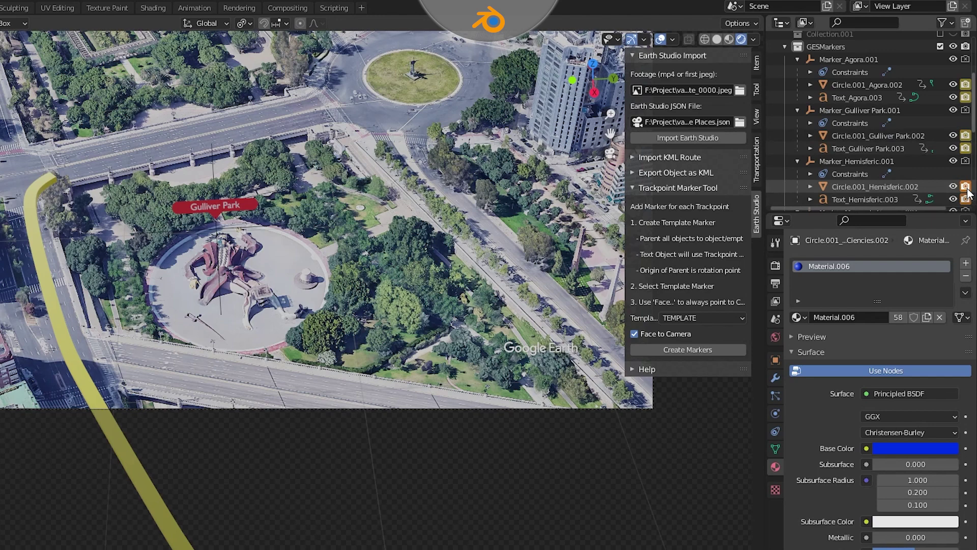
pyautogui.press('i')
pyautogui.scroll(-2, 967, 200)
pyautogui.click(966, 186)
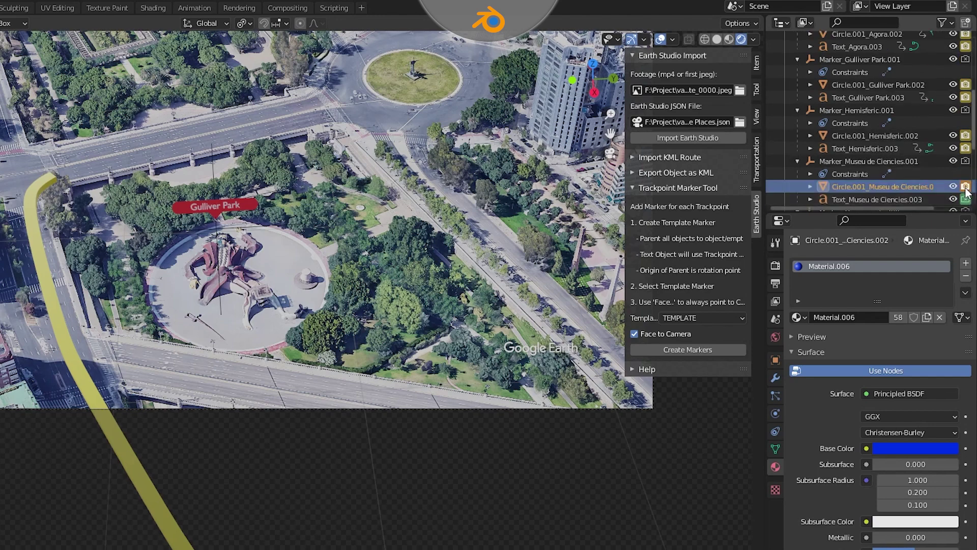
pyautogui.click(966, 199)
pyautogui.click(966, 199)
# Step: Keyframe the Oceanografic and Palau de les Arts bubbles and texts as enabled in renders at the Gulliver Park view
pyautogui.scroll(-2, 969, 202)
pyautogui.click(966, 186)
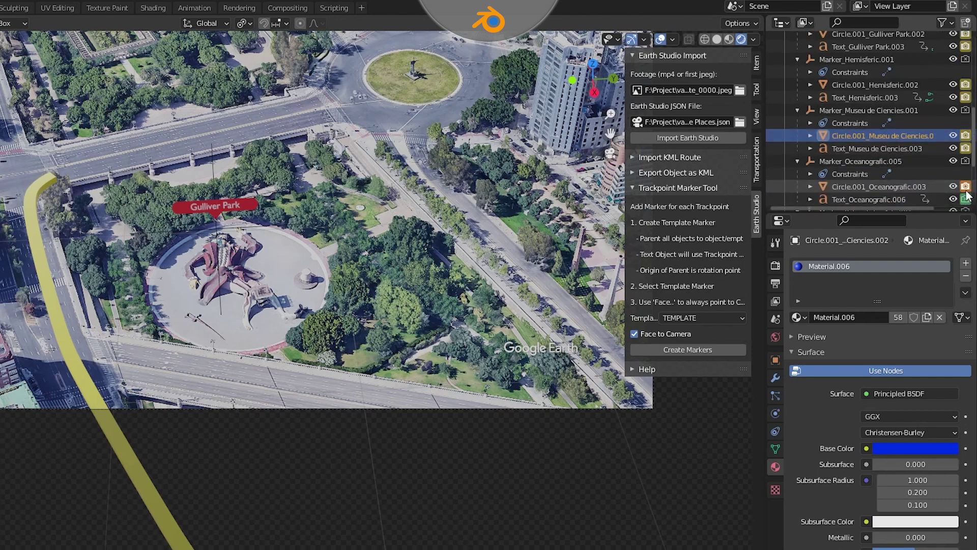
pyautogui.click(966, 199)
pyautogui.press('i')
pyautogui.scroll(-2, 966, 190)
pyautogui.click(966, 187)
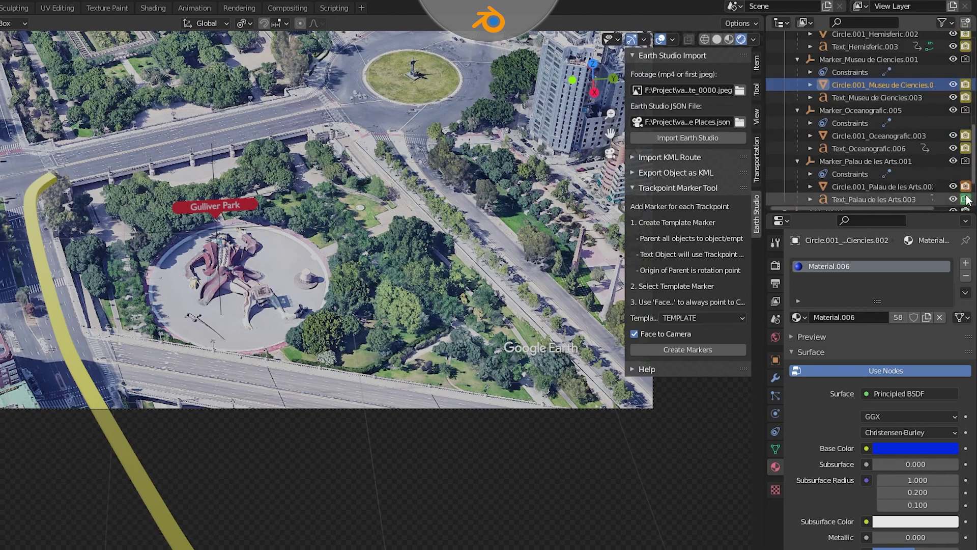
pyautogui.click(967, 199)
pyautogui.click(966, 199)
pyautogui.scroll(-2, 968, 199)
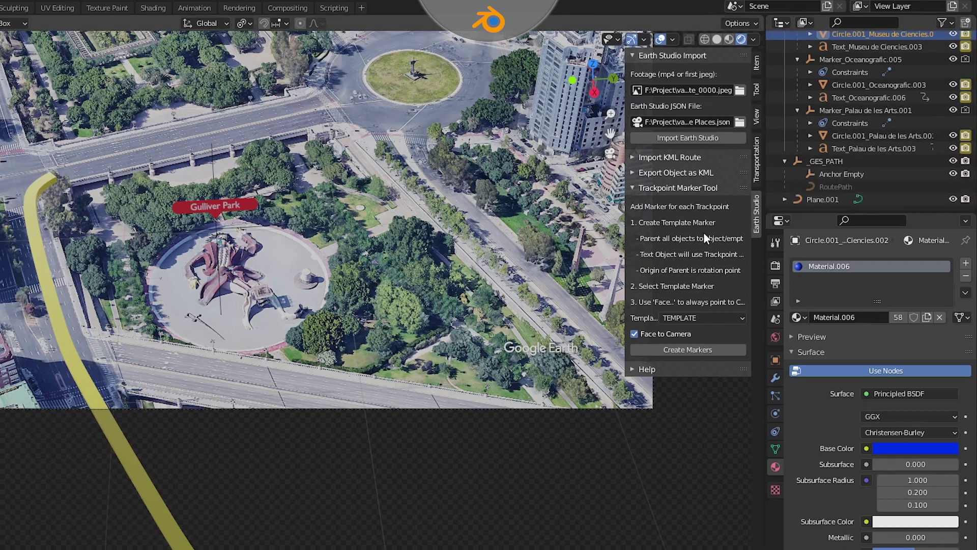
# Step: Keyframe the scale and Track To influence of the Palau de les Arts marker at the Gulliver Park view
pyautogui.click(776, 360)
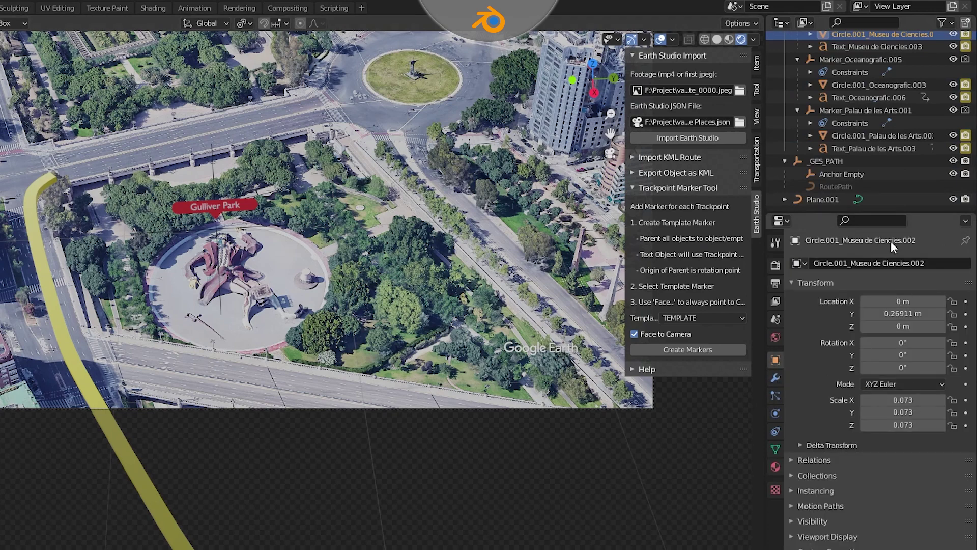
pyautogui.click(865, 109)
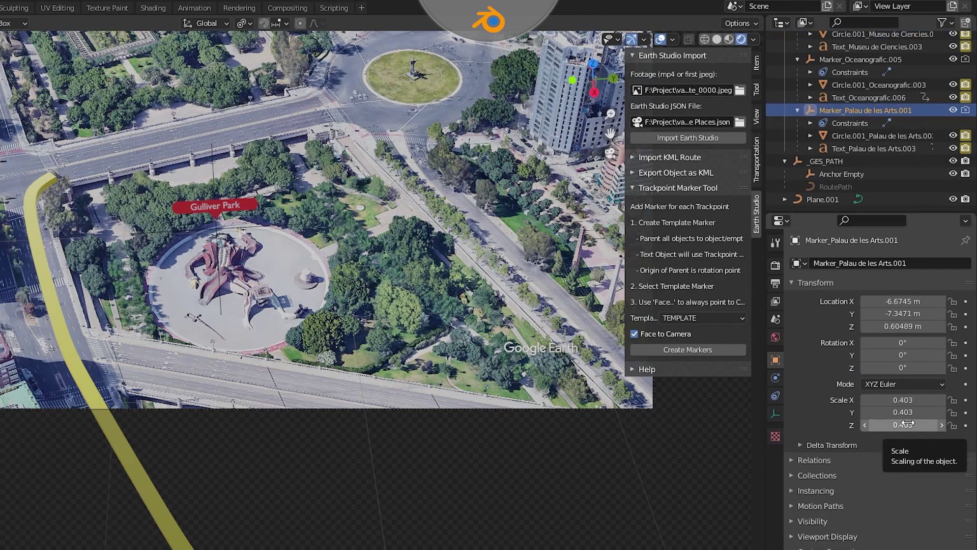
pyautogui.press('i')
pyautogui.scroll(4, 874, 176)
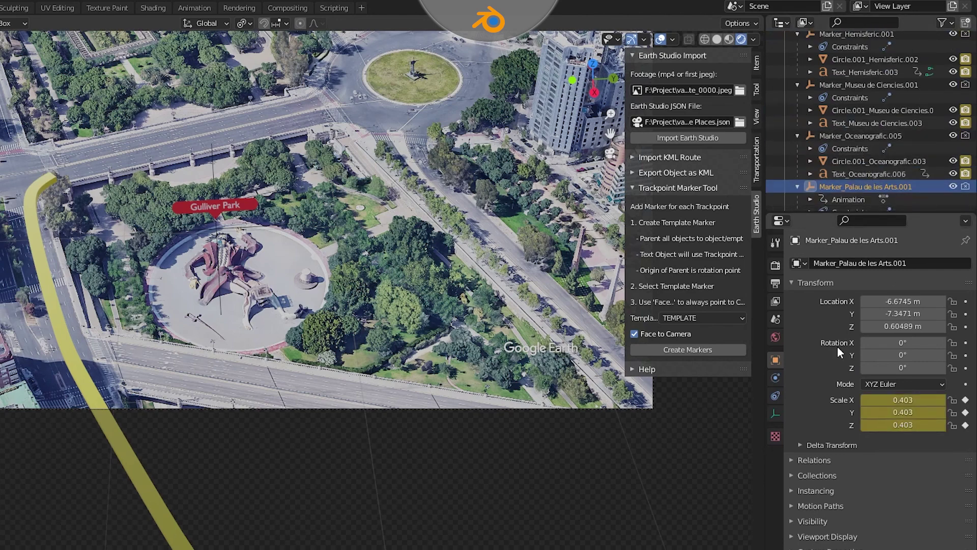
pyautogui.click(776, 414)
pyautogui.click(775, 396)
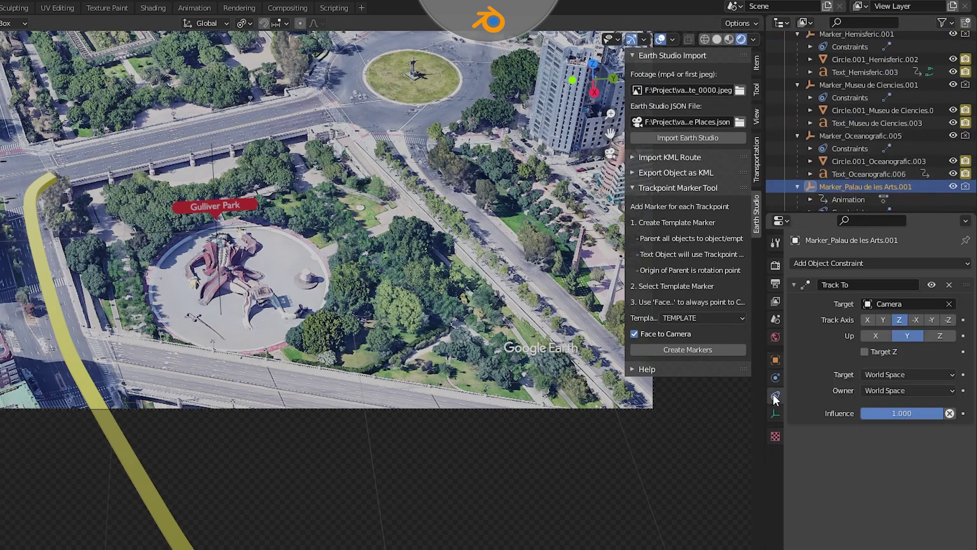
pyautogui.press('i')
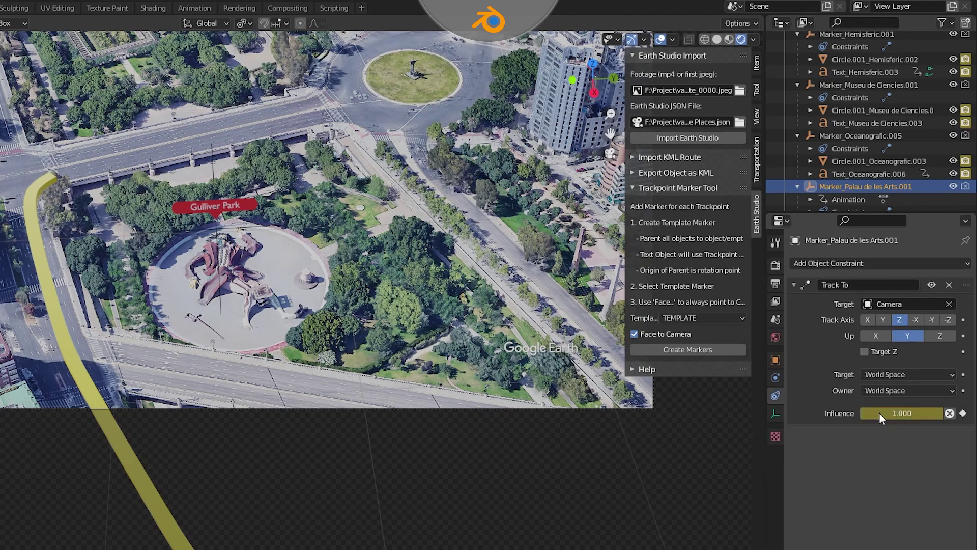
# Step: Keyframe the Track To influence and scale of the Oceanografic and Museu de Ciencies markers at the Gulliver Park view
pyautogui.click(850, 135)
pyautogui.press('i')
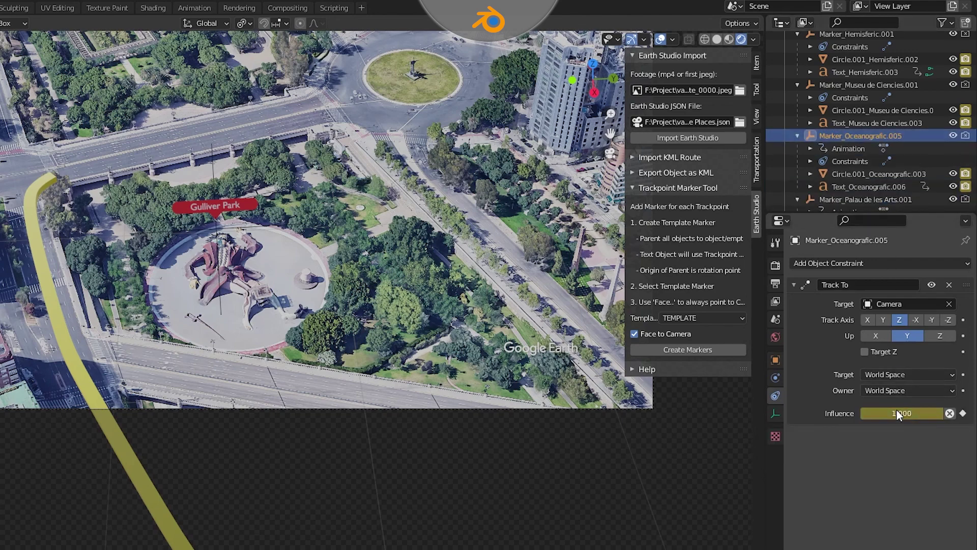
pyautogui.click(776, 360)
pyautogui.press('i')
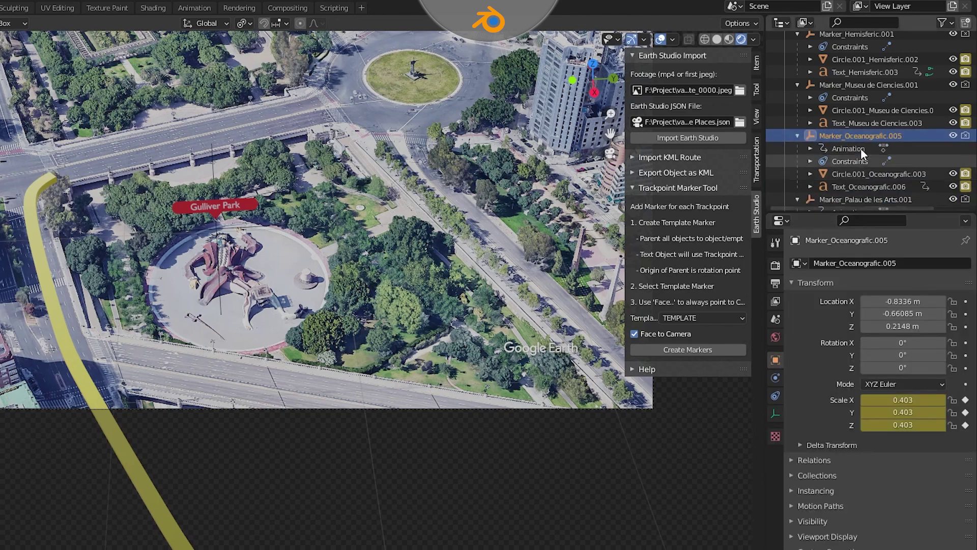
pyautogui.click(869, 84)
pyautogui.press('i')
pyautogui.click(776, 396)
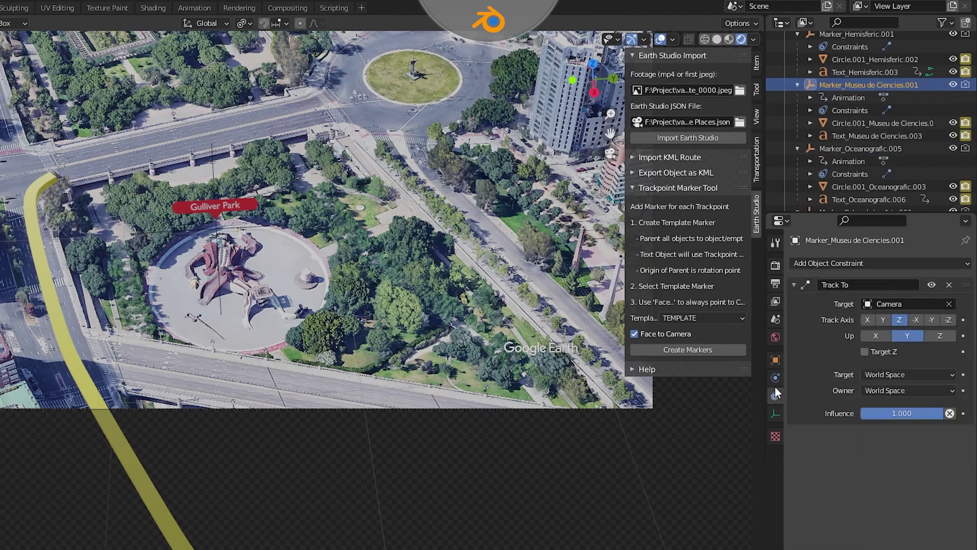
# Step: Keyframe the Track To influence and scale of the Hemisferic and Gulliver Park markers at the Gulliver Park view
pyautogui.scroll(5, 875, 142)
pyautogui.click(857, 135)
pyautogui.press('i')
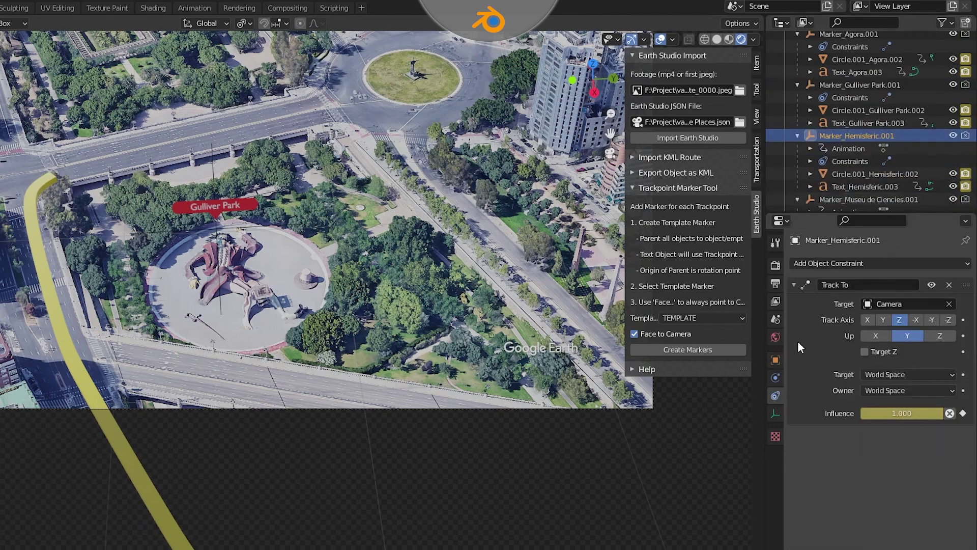
pyautogui.click(776, 360)
pyautogui.press('i')
pyautogui.click(861, 85)
pyautogui.press('i')
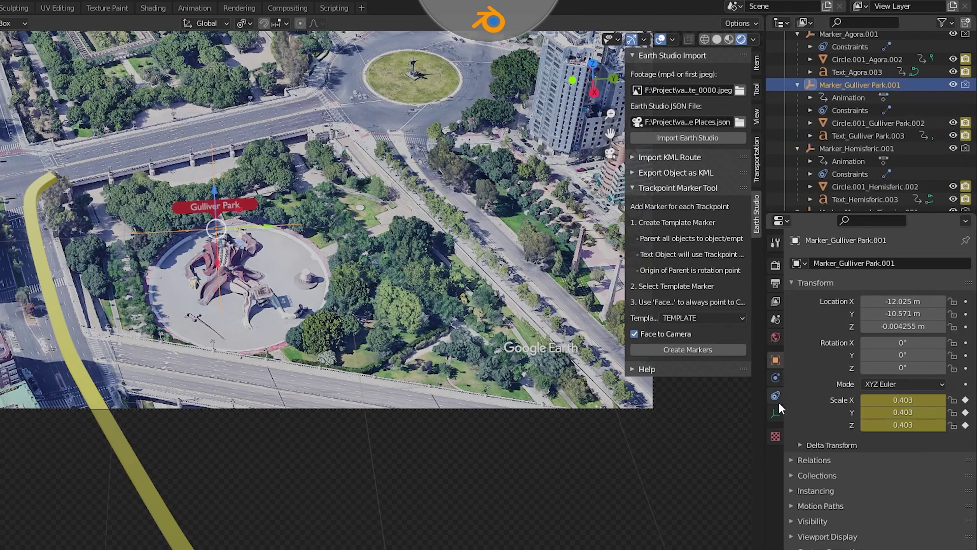
pyautogui.click(776, 396)
pyautogui.press('i')
# Step: Keyframe the Track To influence and scale of the Agora marker at the Gulliver Park view
pyautogui.scroll(3, 876, 127)
pyautogui.click(849, 110)
pyautogui.press('i')
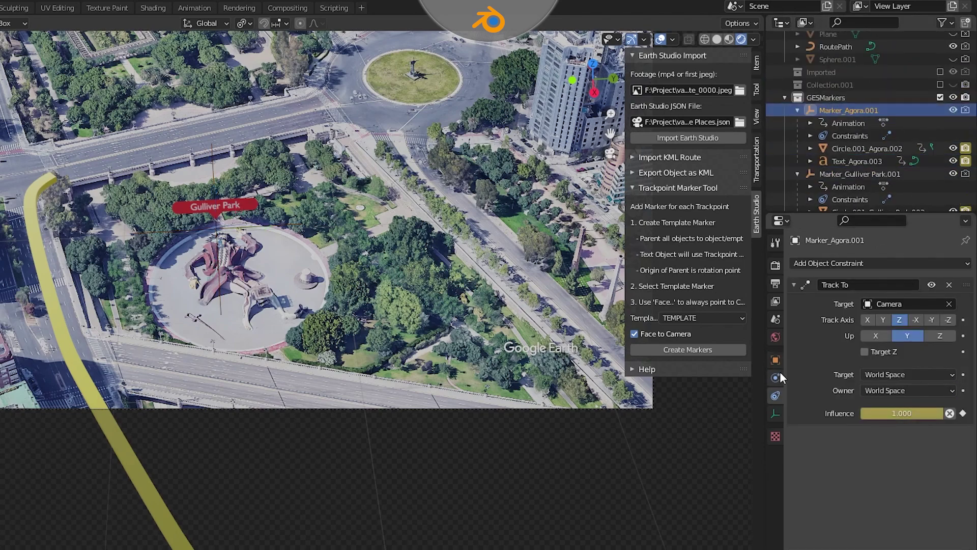
pyautogui.click(776, 360)
pyautogui.press('i')
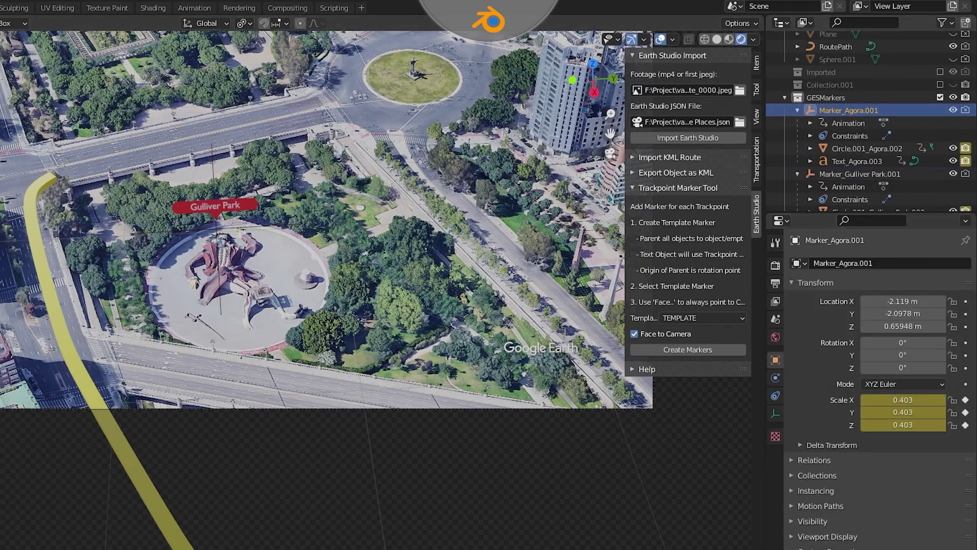
# Step: Advance to the overhead city view at frame 3095 and keyframe the Agora and Gulliver Park markers' Track To influence at 0
pyautogui.press('space')
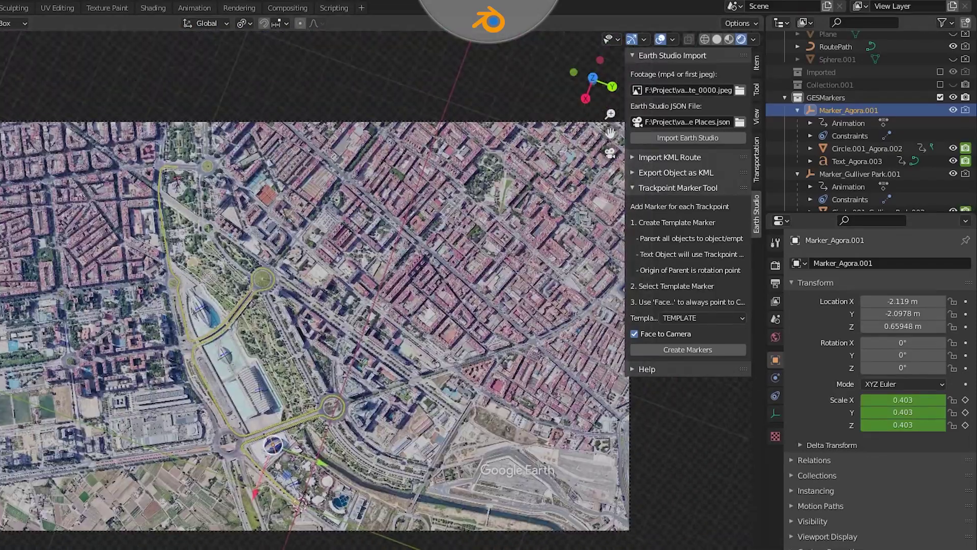
pyautogui.click(775, 413)
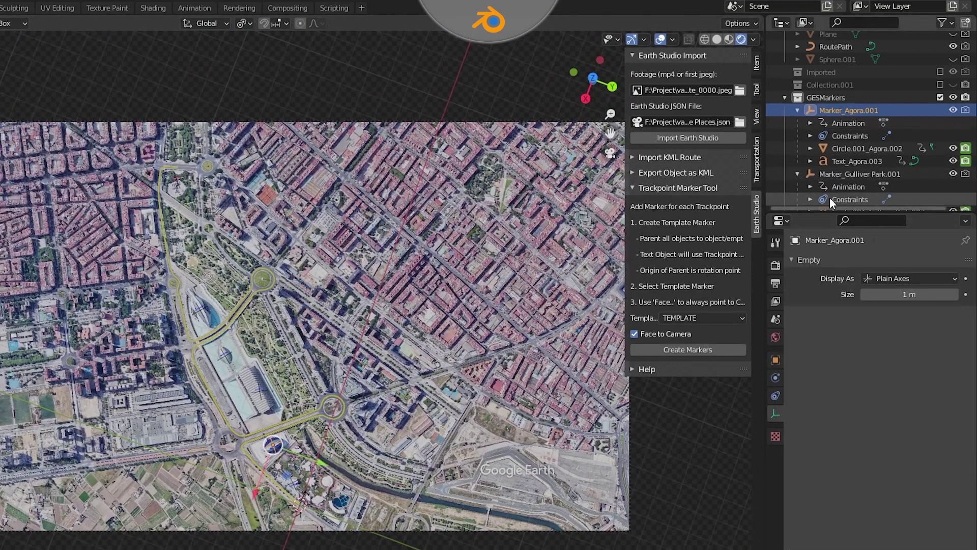
pyautogui.click(775, 395)
pyautogui.press('i')
pyautogui.click(874, 174)
pyautogui.moveTo(932, 412); pyautogui.dragTo(862, 412)
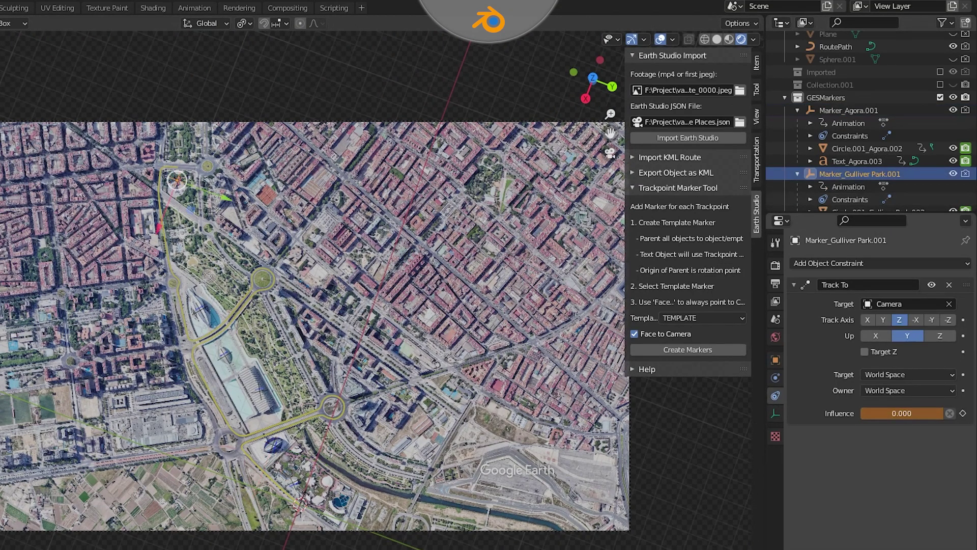
pyautogui.press('i')
# Step: Keyframe the Track To influence of the Hemisferic and Museu de Ciencies markers at 0 in the overhead view
pyautogui.scroll(-2, 868, 192)
pyautogui.click(869, 187)
pyautogui.press('i')
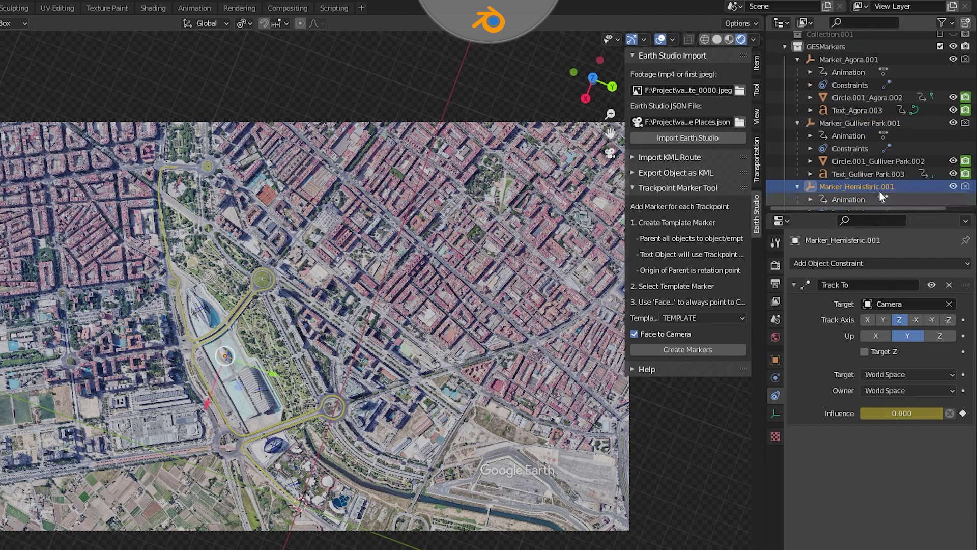
pyautogui.scroll(-4, 857, 153)
pyautogui.click(861, 199)
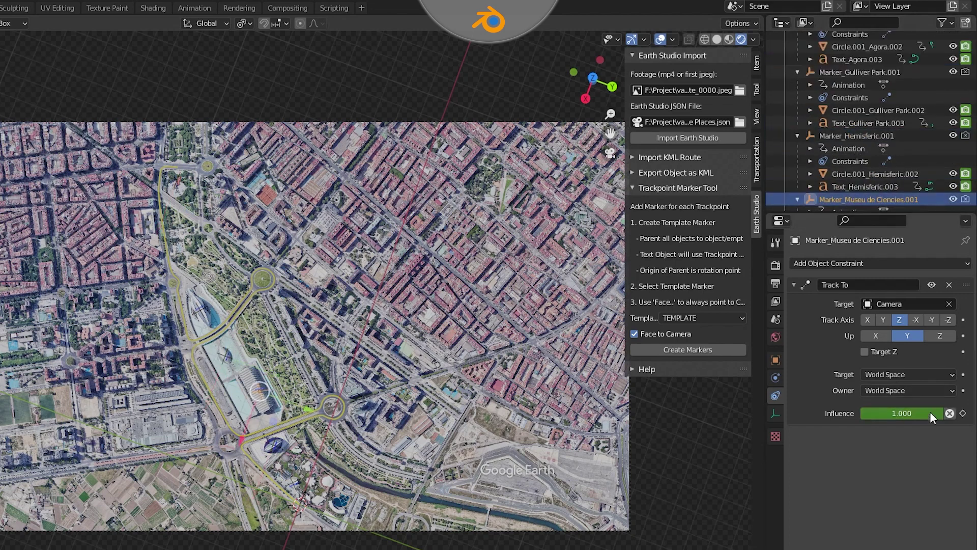
pyautogui.press('i')
# Step: Keyframe the Track To influence of the Oceanografic and Palau de les Arts markers at 0 in the overhead view
pyautogui.scroll(-6, 858, 172)
pyautogui.click(866, 187)
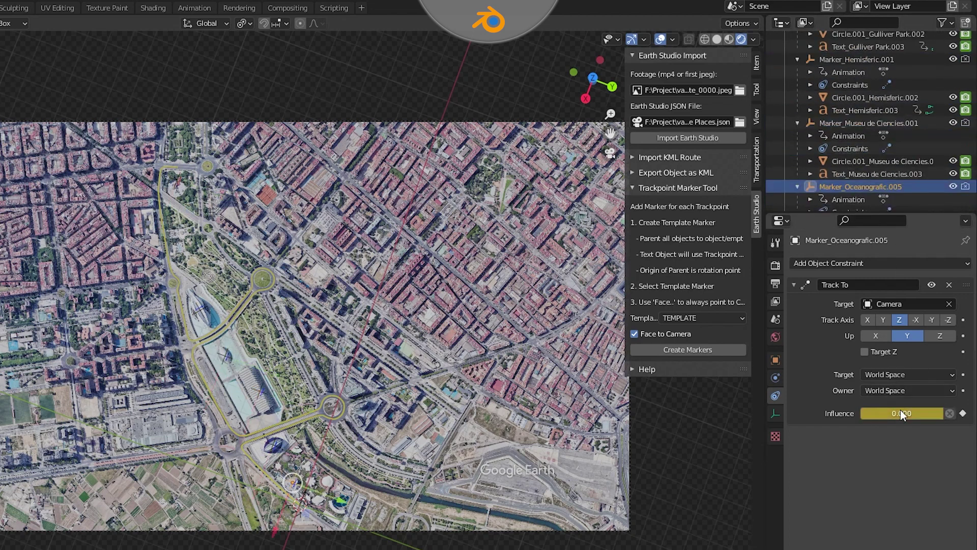
pyautogui.scroll(-3, 863, 170)
pyautogui.click(864, 173)
pyautogui.moveTo(931, 413); pyautogui.dragTo(861, 414)
pyautogui.press('i')
# Step: Select all six place markers together and set the transform pivot point to Individual Origins
pyautogui.scroll(-3, 891, 159)
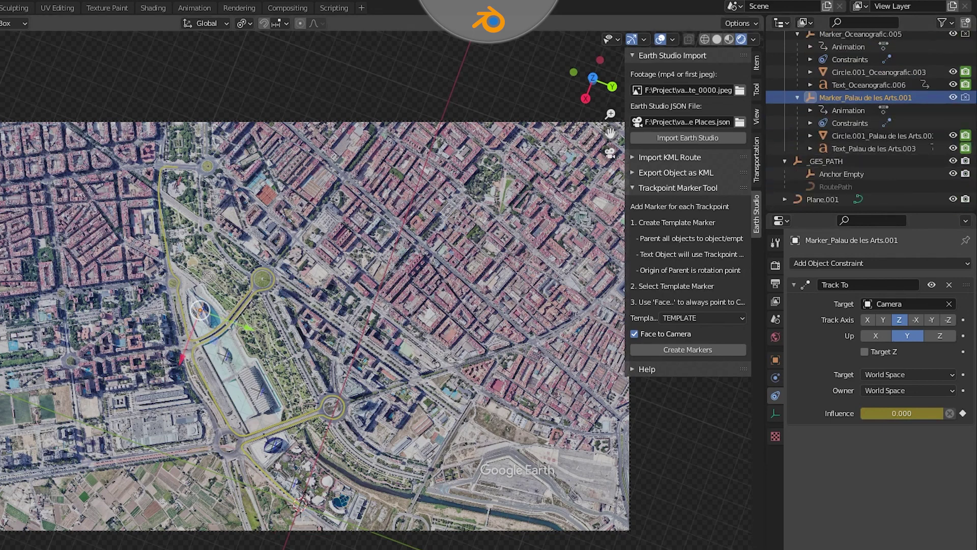
pyautogui.scroll(4, 865, 127)
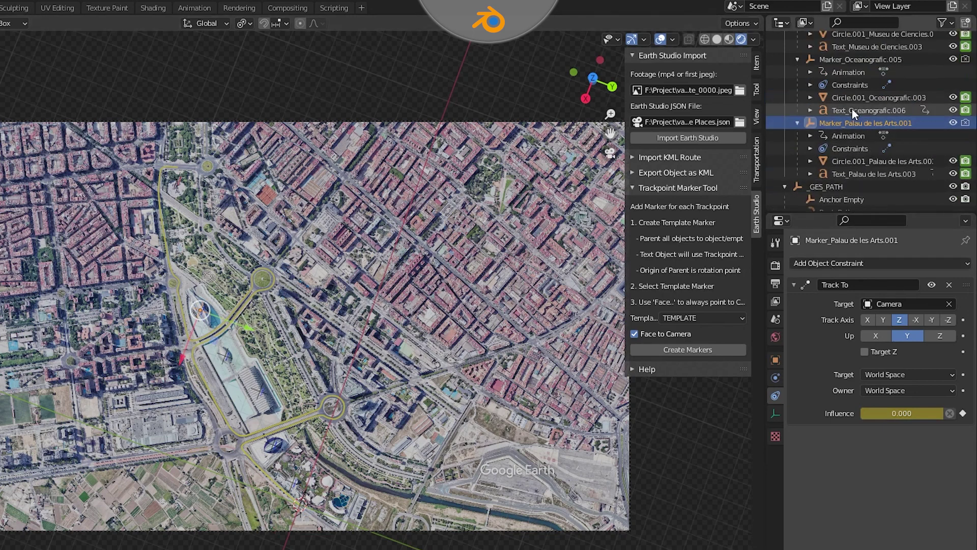
pyautogui.keyDown('ctrl'); pyautogui.click(843, 87); pyautogui.keyUp('ctrl')
pyautogui.scroll(4, 845, 117)
pyautogui.keyDown('ctrl'); pyautogui.click(851, 124); pyautogui.keyUp('ctrl')
pyautogui.keyDown('ctrl'); pyautogui.click(861, 58); pyautogui.keyUp('ctrl')
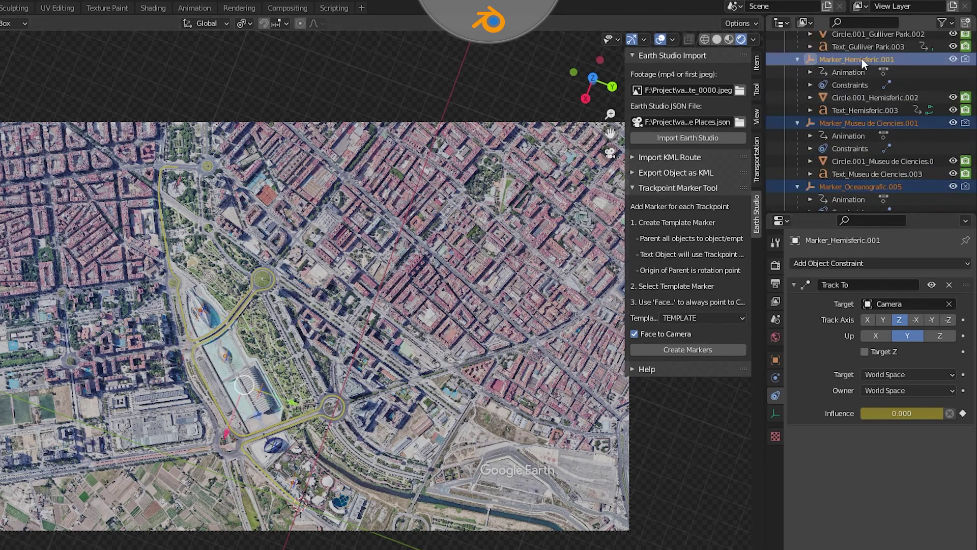
pyautogui.scroll(4, 868, 91)
pyautogui.click(866, 98)
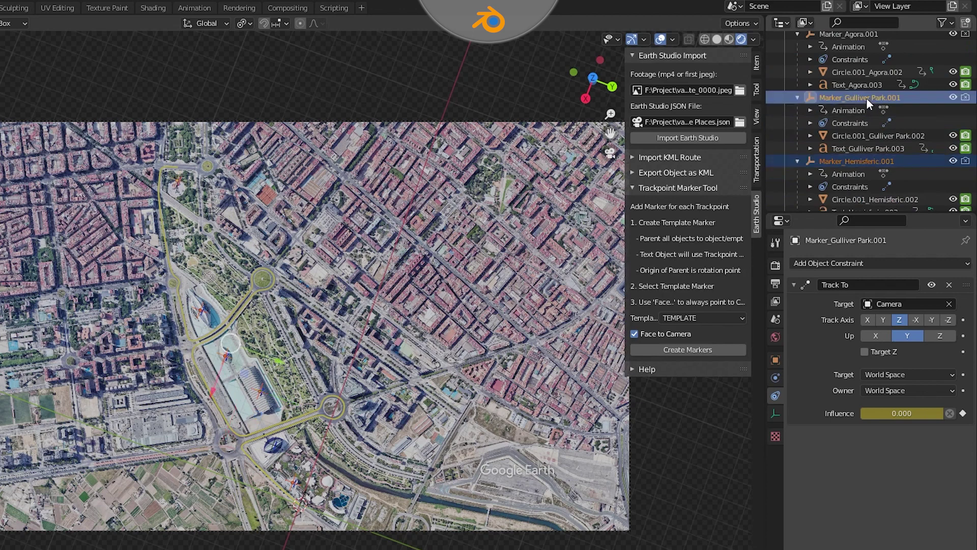
pyautogui.keyDown('ctrl'); pyautogui.click(847, 35); pyautogui.keyUp('ctrl')
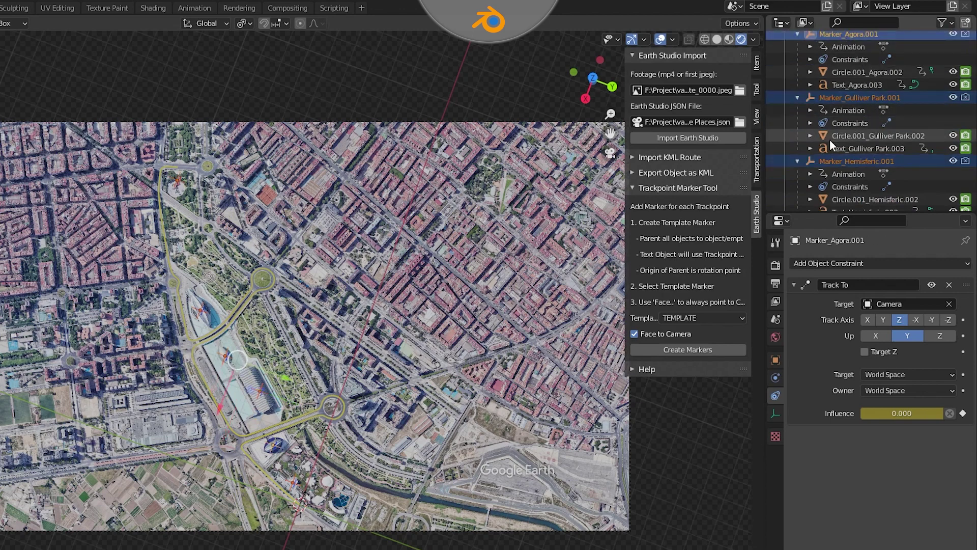
pyautogui.scroll(4, 825, 141)
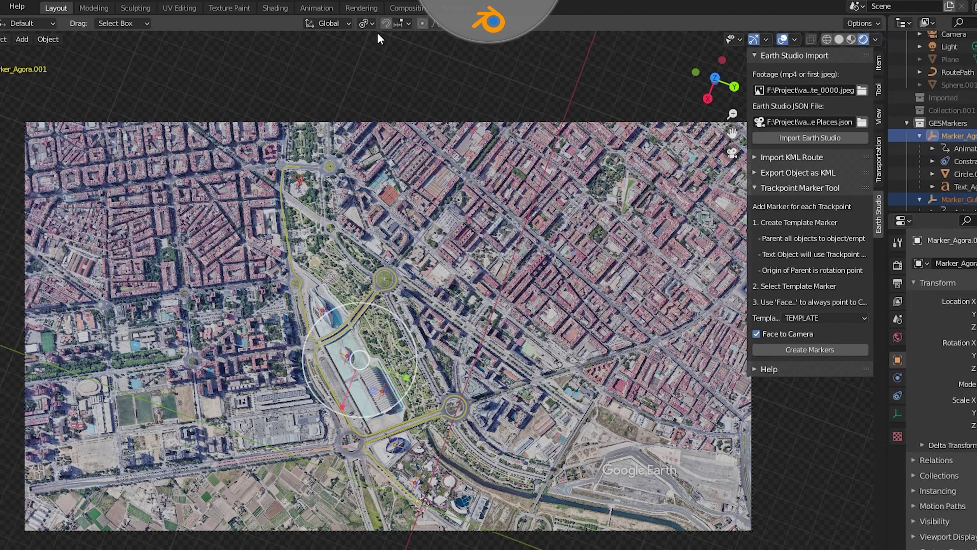
pyautogui.click(372, 23)
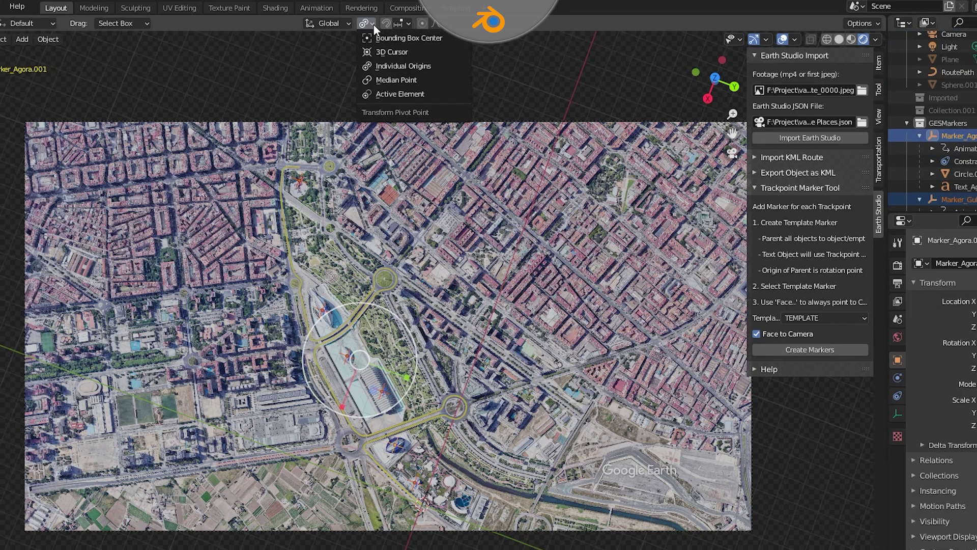
pyautogui.click(430, 66)
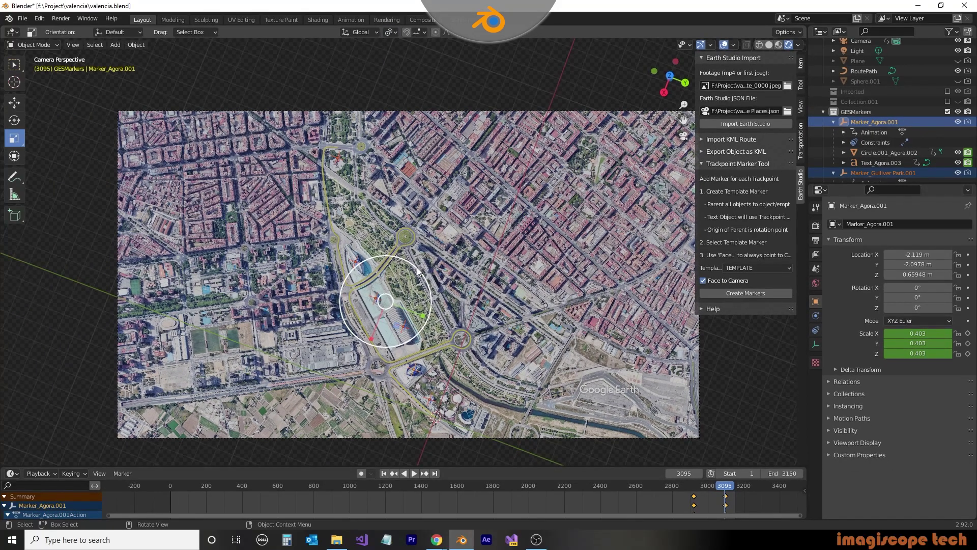
# Step: Scale the six selected markers up to about 4.672 and rotate them about 111° around Z so their labels read horizontally
pyautogui.press('s')
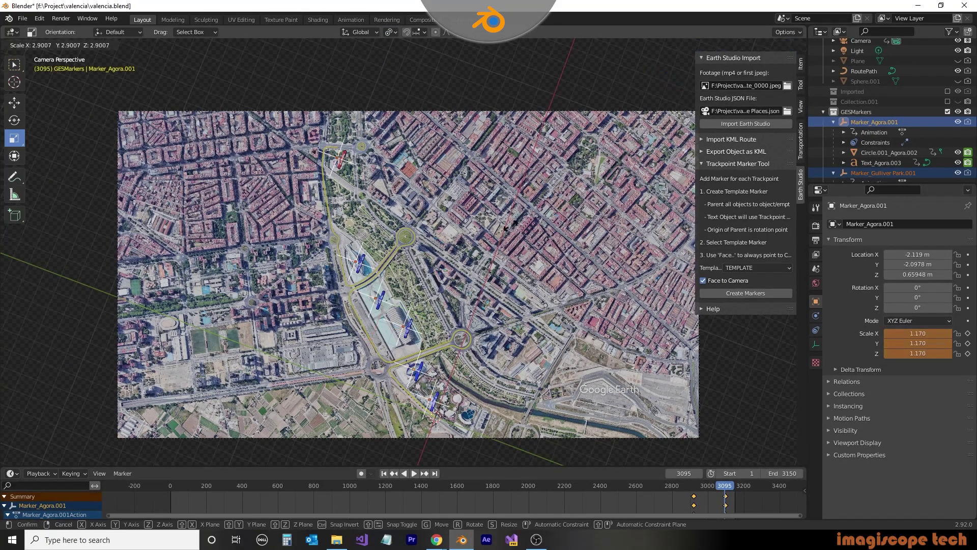
pyautogui.click(76, 446)
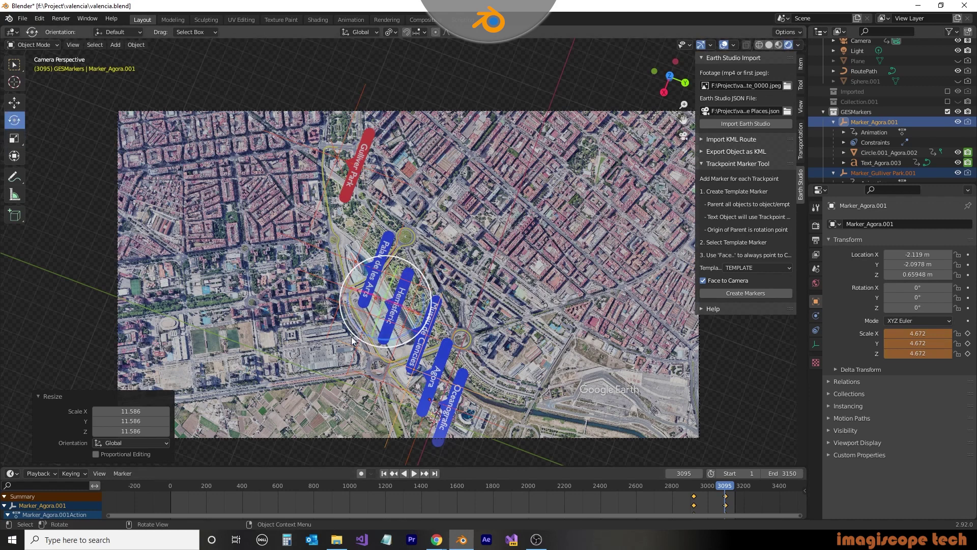
pyautogui.moveTo(354, 331); pyautogui.dragTo(439, 328)
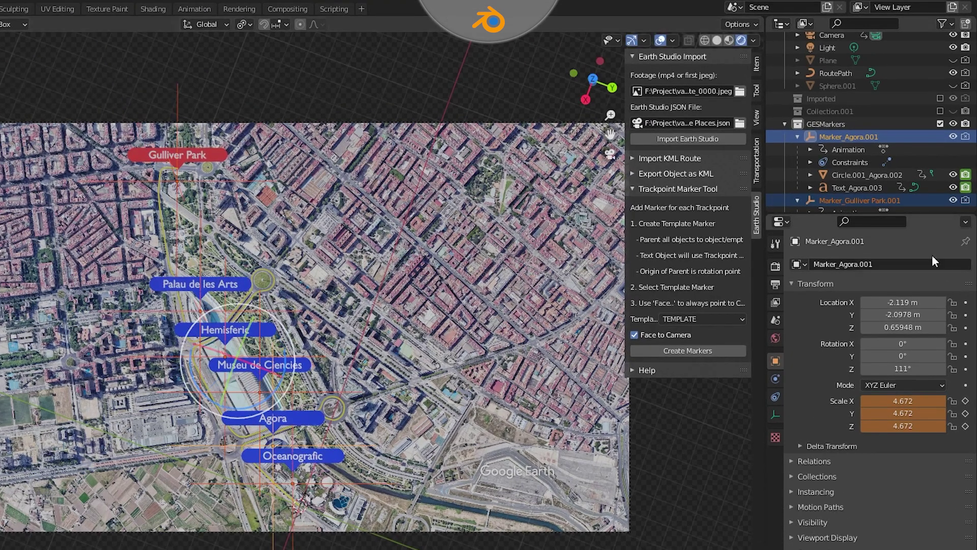
# Step: Keyframe the 4.672 scale of the Agora, Gulliver Park and Hemisferic markers individually at the overhead view
pyautogui.click(846, 136)
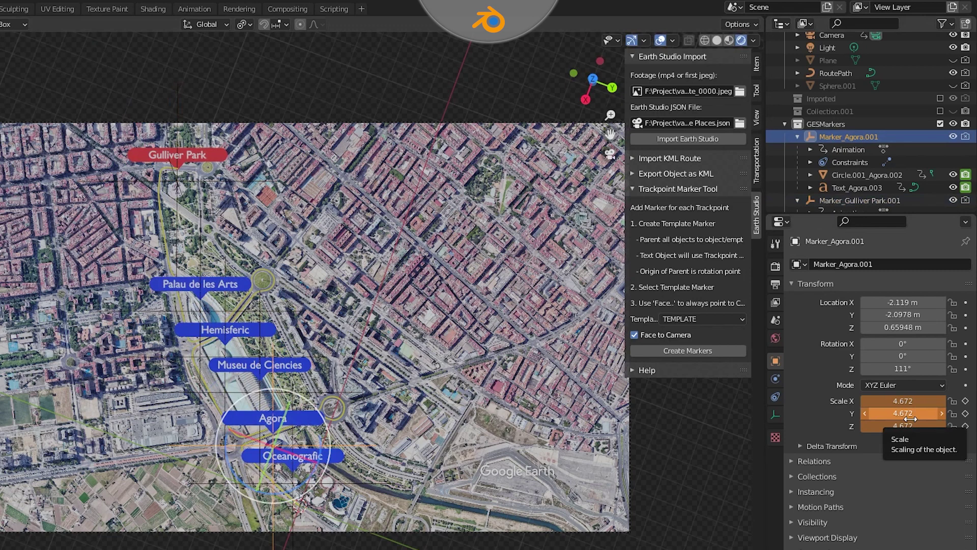
pyautogui.click(865, 202)
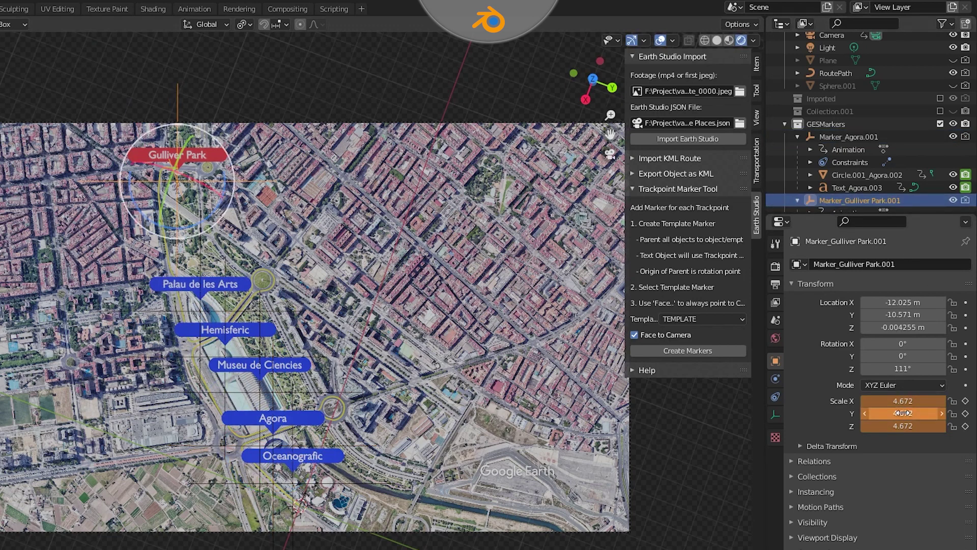
pyautogui.press('i')
pyautogui.scroll(-4, 855, 194)
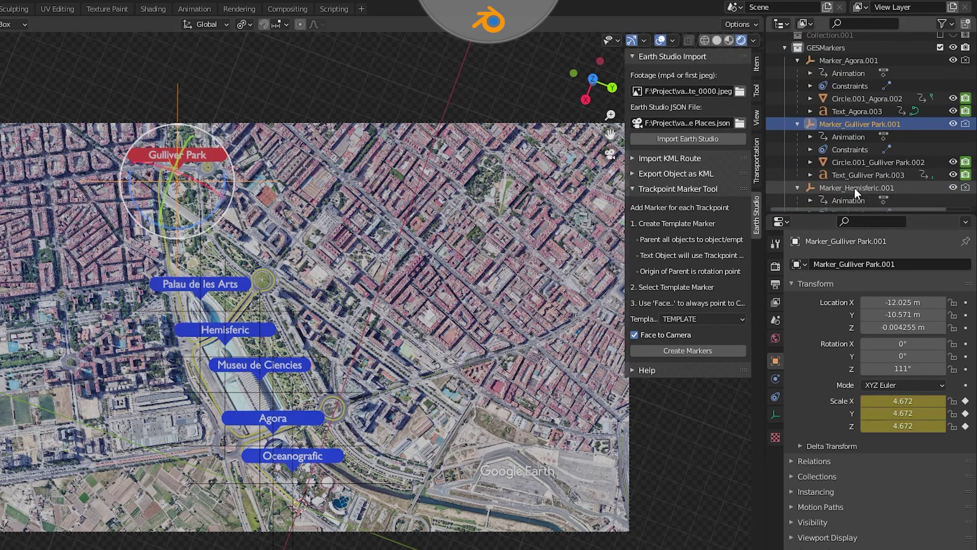
pyautogui.click(854, 188)
pyautogui.press('i')
# Step: Keyframe the 4.672 scale of the Museu de Ciencies, Oceanografic and Palau de les Arts markers at the overhead view
pyautogui.scroll(-4, 845, 188)
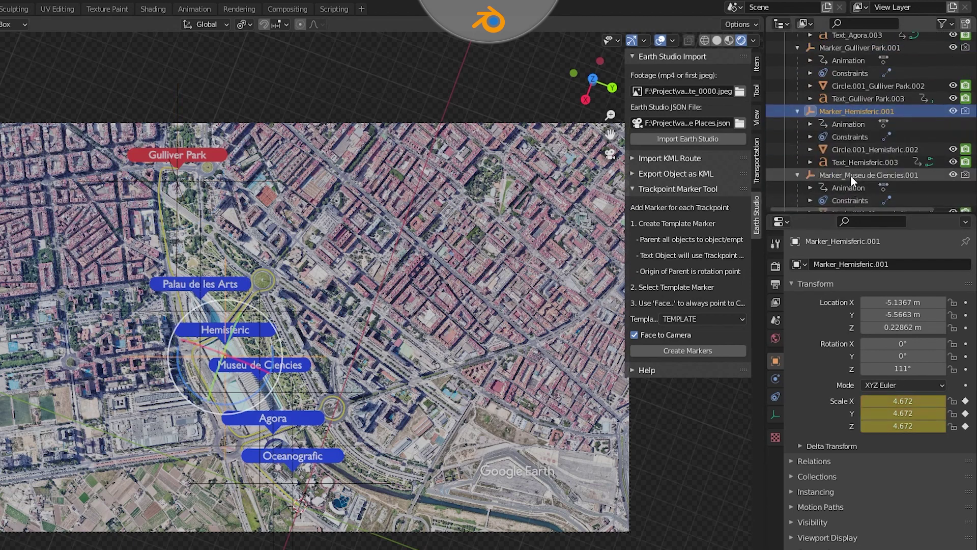
pyautogui.click(850, 175)
pyautogui.press('i')
pyautogui.scroll(-4, 851, 176)
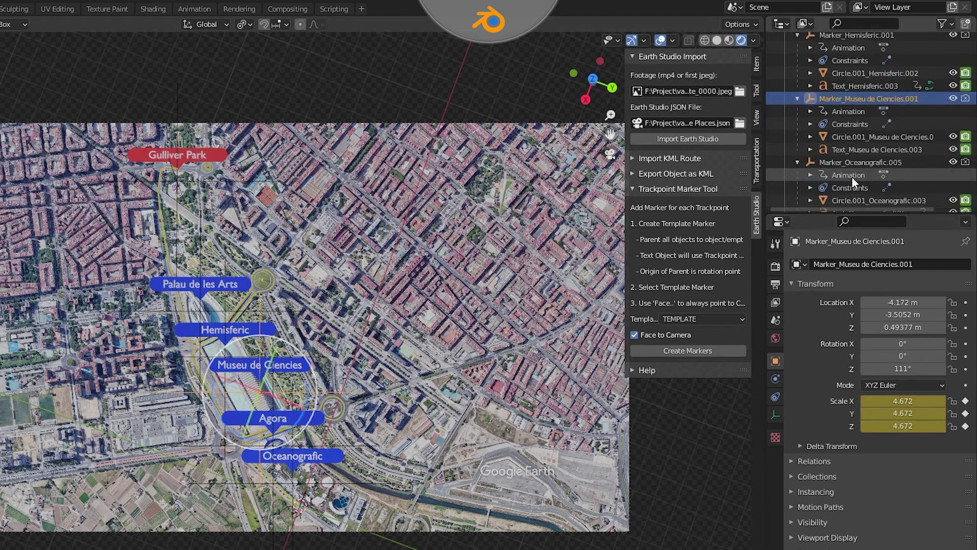
pyautogui.click(850, 164)
pyautogui.press('i')
pyautogui.scroll(-4, 874, 181)
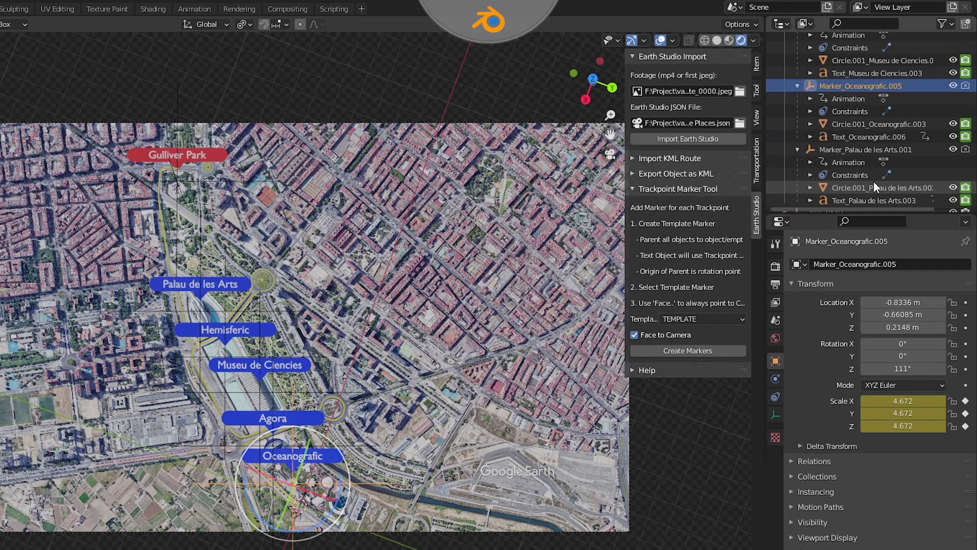
pyautogui.click(859, 148)
pyautogui.press('i')
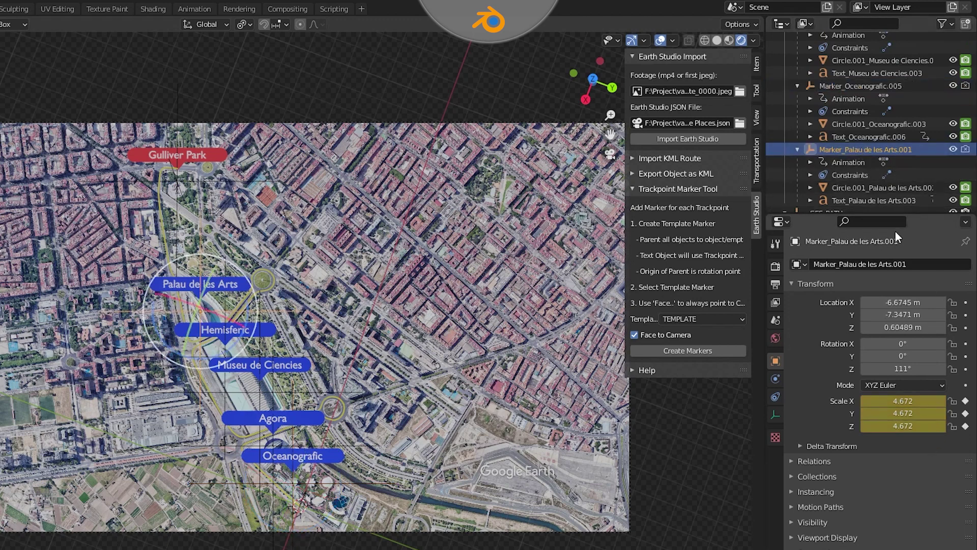
# Step: Enlarge the timeline editor so the Track To influence keyframe channels have enough room
pyautogui.scroll(-3, 901, 170)
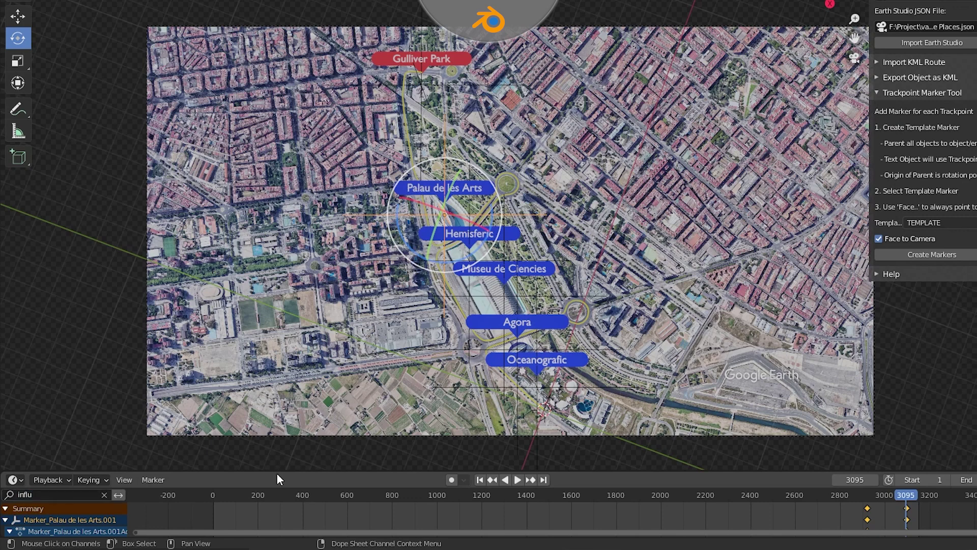
pyautogui.moveTo(276, 472); pyautogui.dragTo(277, 279)
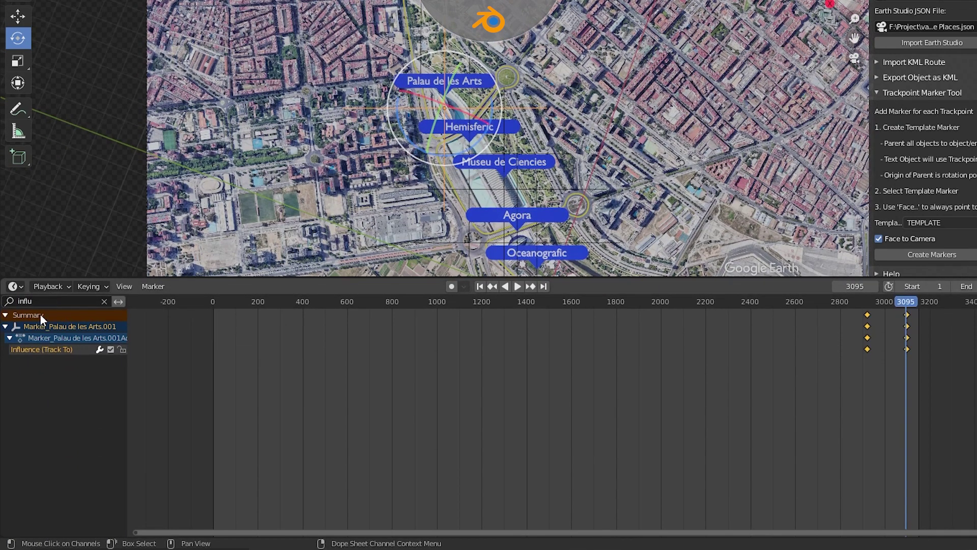
pyautogui.click(46, 301)
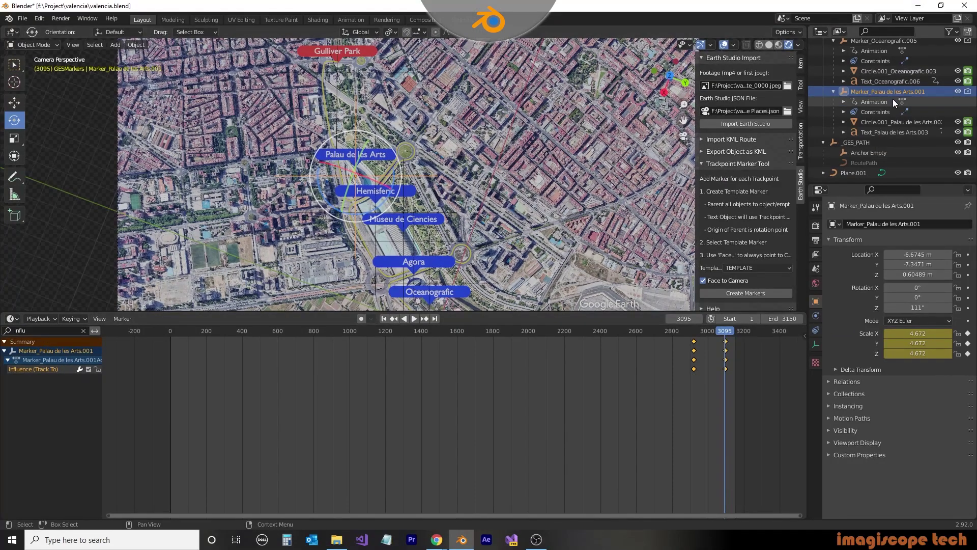
# Step: Extend the Palau de les Arts marker selection to include the Oceanografic, Museu de Ciencies, Hemisferic, Gulliver Park and Agora markers
pyautogui.scroll(1, 893, 99)
pyautogui.keyDown('ctrl'); pyautogui.click(882, 60); pyautogui.keyUp('ctrl')
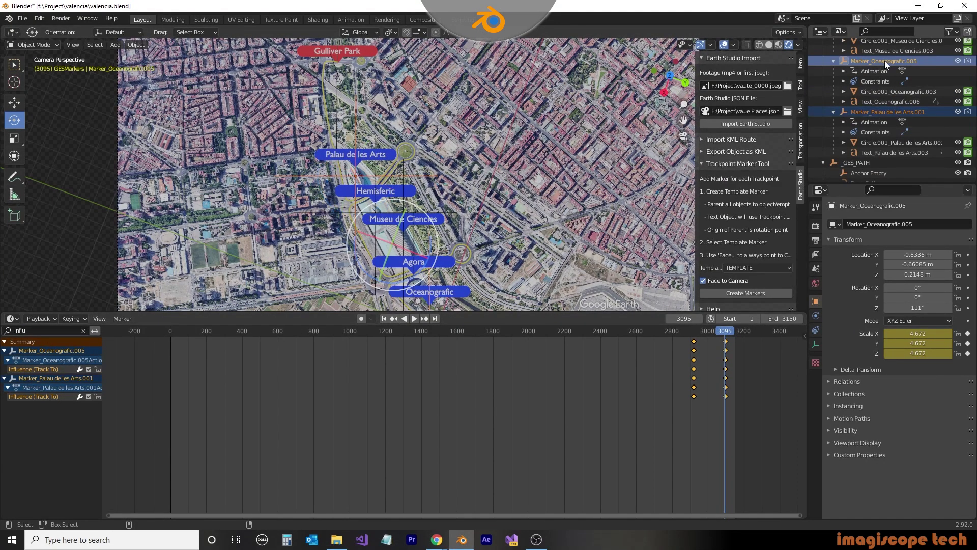
pyautogui.scroll(2, 885, 60)
pyautogui.scroll(1, 883, 66)
pyautogui.keyDown('ctrl'); pyautogui.click(882, 71); pyautogui.keyUp('ctrl')
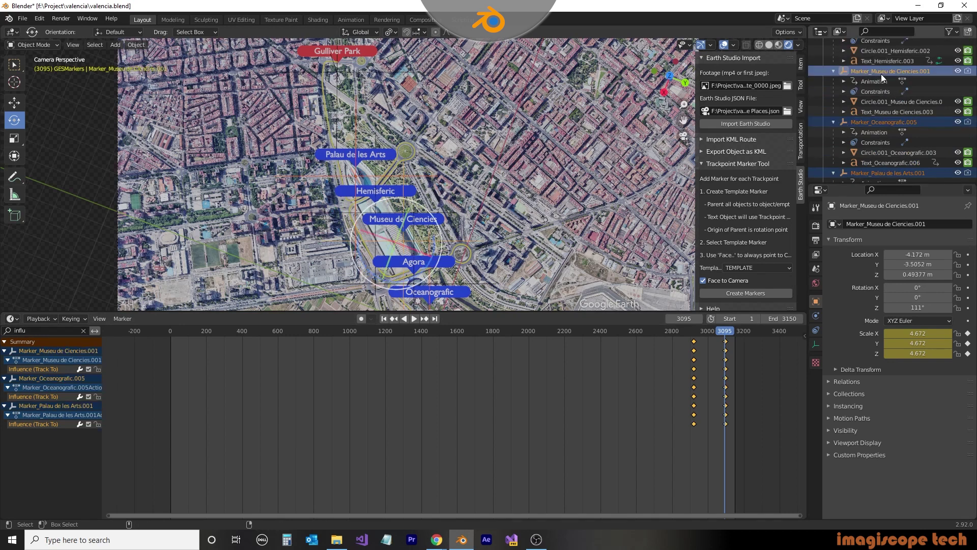
pyautogui.scroll(3, 881, 74)
pyautogui.keyDown('ctrl'); pyautogui.click(878, 79); pyautogui.keyUp('ctrl')
pyautogui.scroll(3, 878, 81)
pyautogui.keyDown('ctrl'); pyautogui.click(878, 89); pyautogui.keyUp('ctrl')
pyautogui.scroll(2, 876, 86)
pyautogui.keyDown('ctrl'); pyautogui.click(875, 83); pyautogui.keyUp('ctrl')
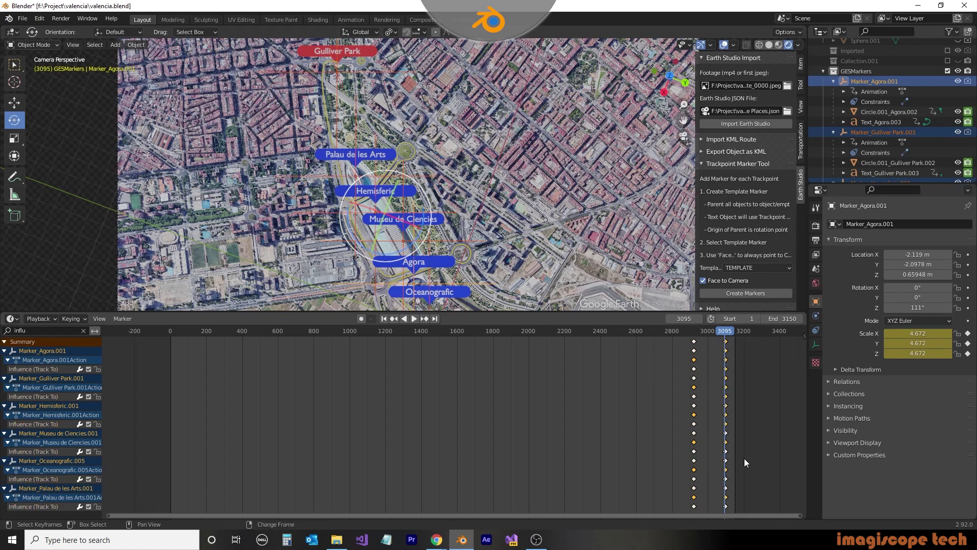
# Step: Move all six markers' Track To influence keyframes from frame 3095 to about frame 2992 and play the result
pyautogui.click(725, 341)
pyautogui.moveTo(725, 331); pyautogui.dragTo(743, 347)
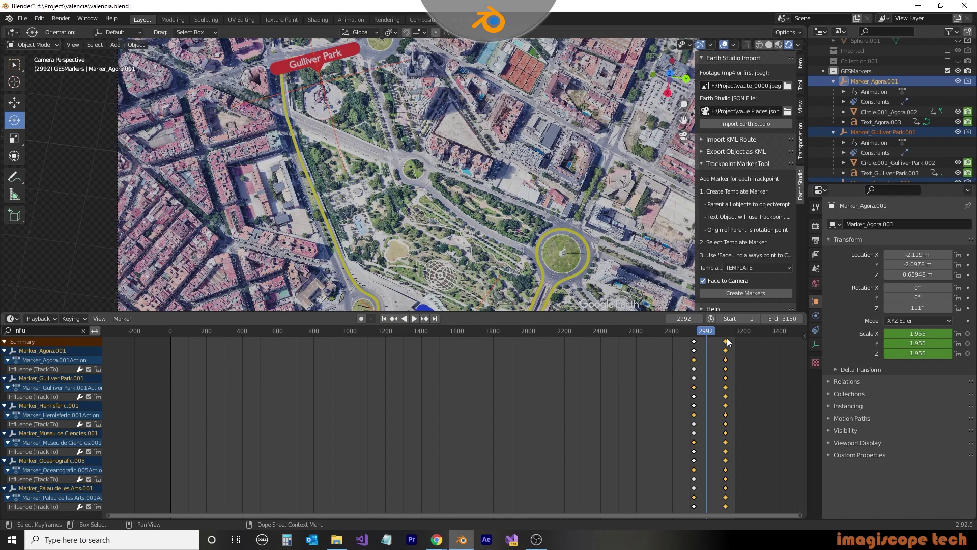
pyautogui.moveTo(728, 341); pyautogui.dragTo(710, 340)
pyautogui.press('space')
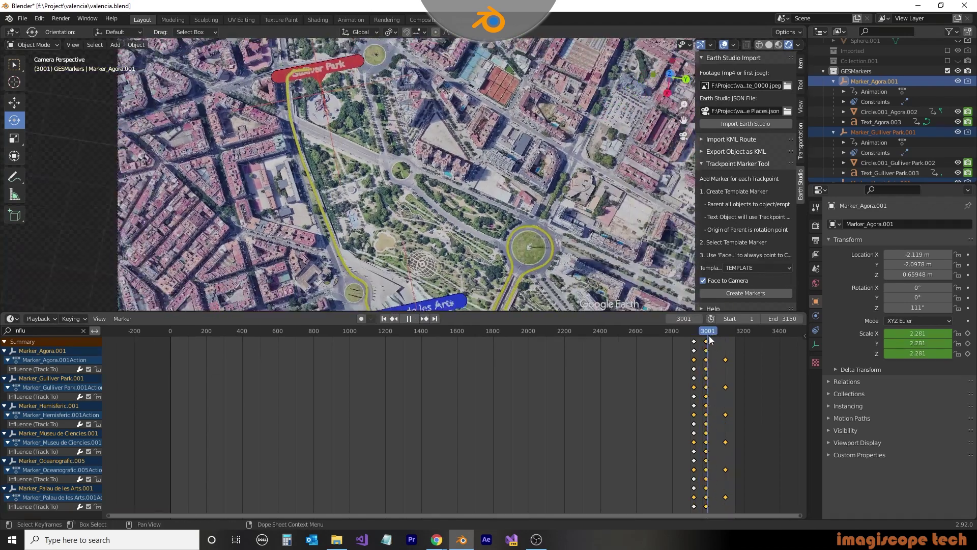
pyautogui.press('space')
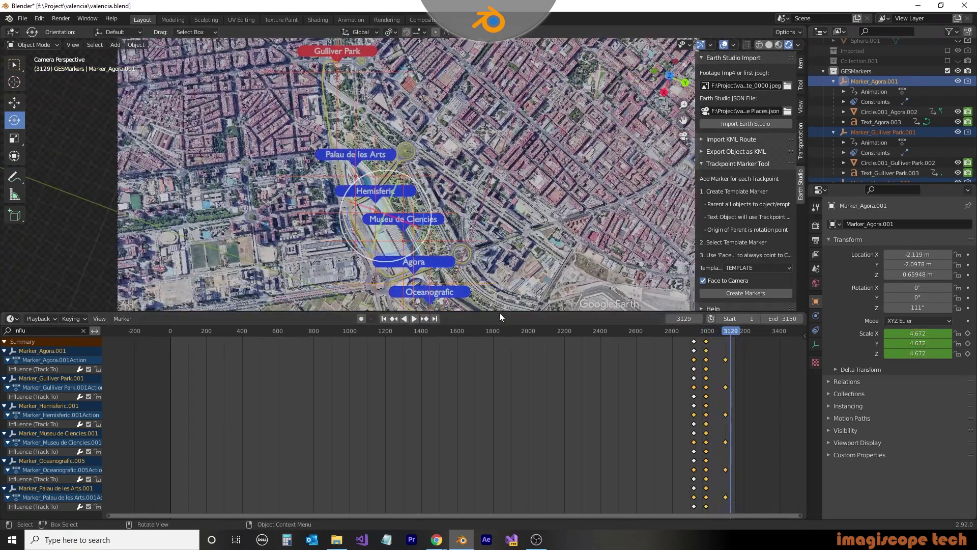
# Step: Shrink the timeline, deselect the markers and hide the RoutePath object around frame 494
pyautogui.moveTo(499, 313); pyautogui.dragTo(509, 481)
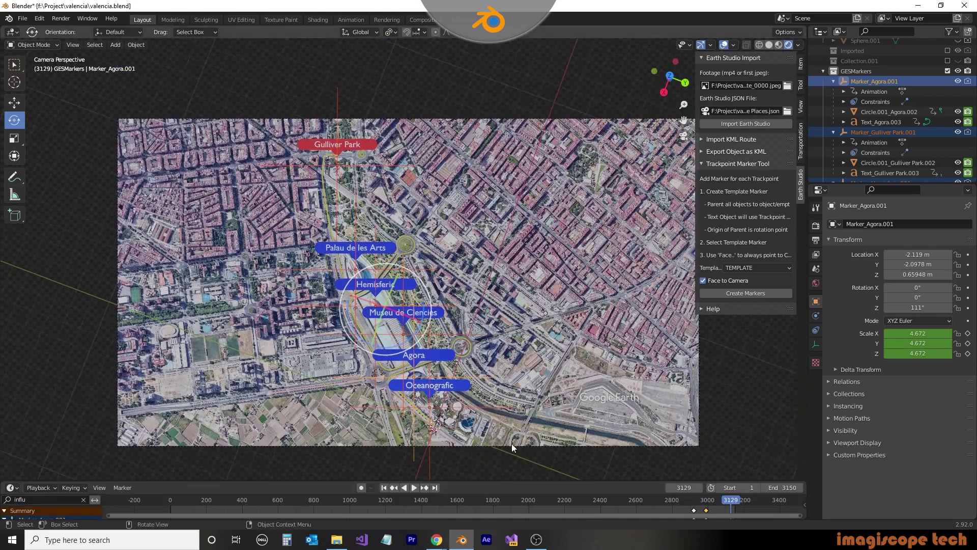
pyautogui.click(456, 322)
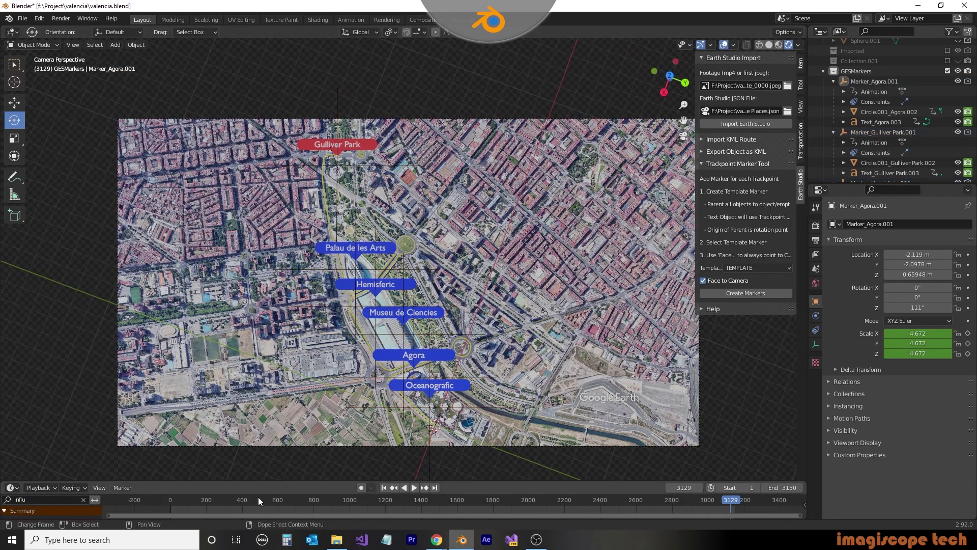
pyautogui.moveTo(258, 496)
pyautogui.mouseDown()
pyautogui.moveTo(192, 495)
pyautogui.moveTo(257, 509)
pyautogui.mouseUp()
pyautogui.scroll(3, 972, 97)
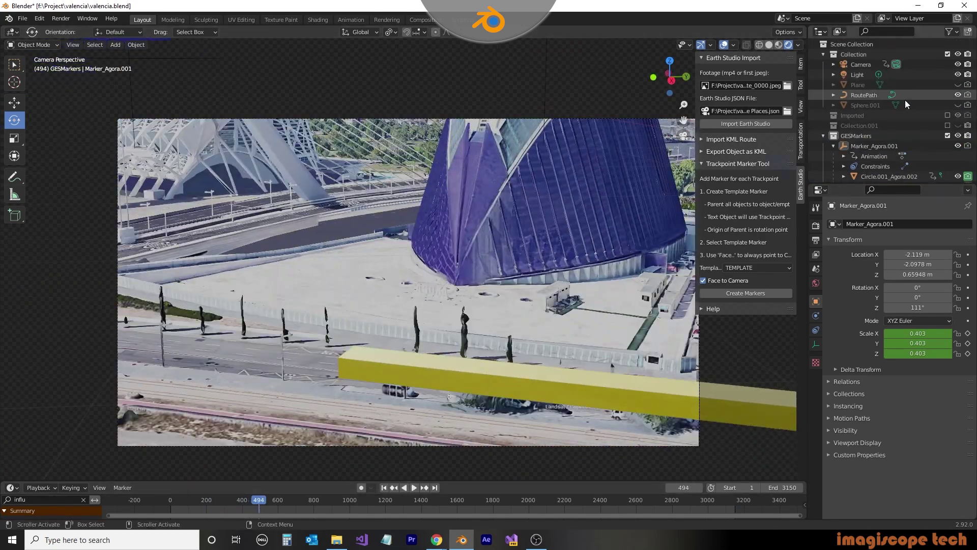
pyautogui.click(957, 96)
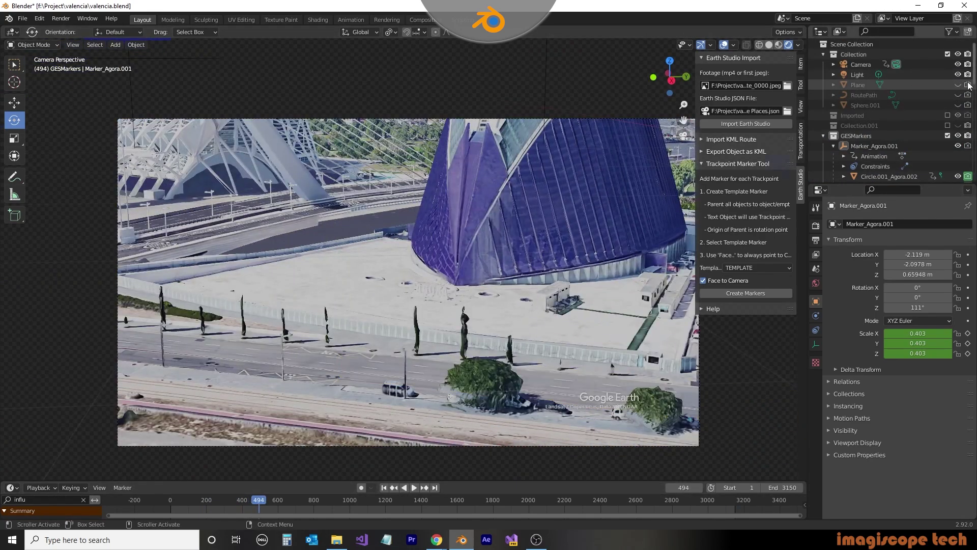
# Step: Render a test image of the markers at frame 1475 from the Rendering workspace
pyautogui.moveTo(263, 501); pyautogui.dragTo(435, 501)
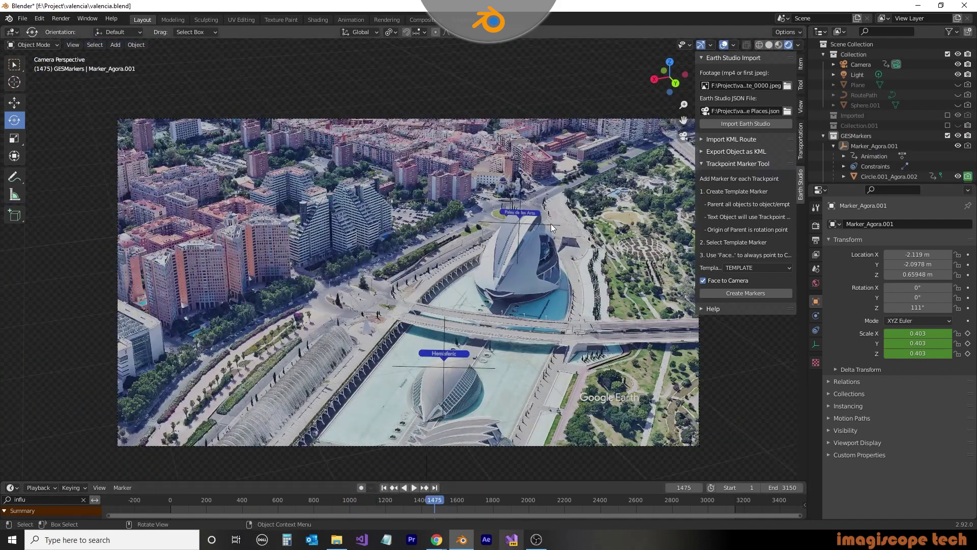
pyautogui.click(383, 20)
pyautogui.click(61, 18)
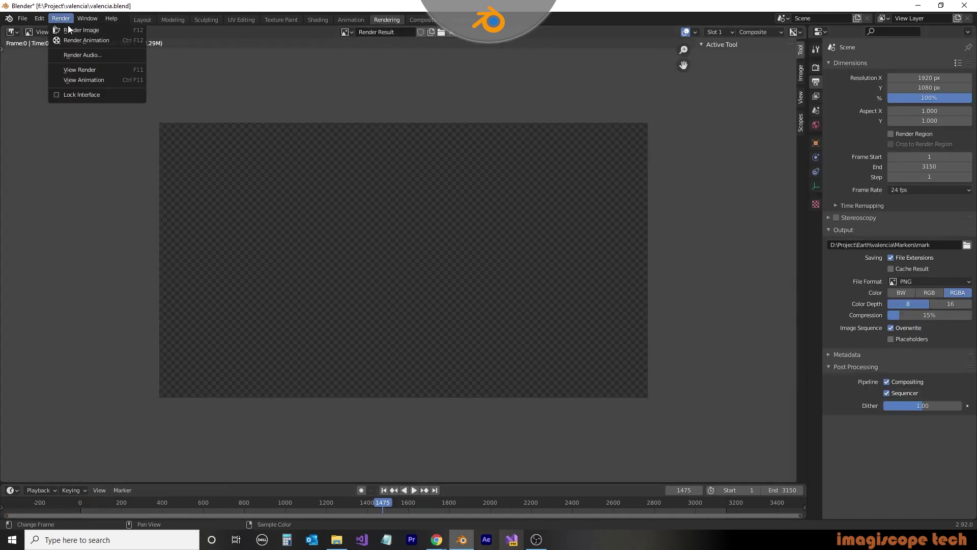
pyautogui.click(81, 31)
pyautogui.scroll(-1, 454, 315)
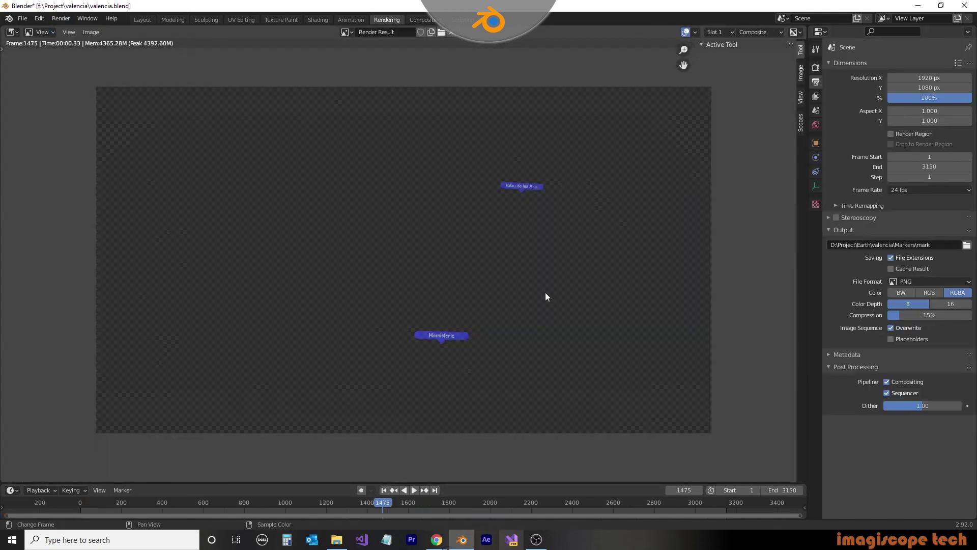
# Step: Create a Markers folder in the valencia project folder, set it as the output location with file name mark, and render the animation
pyautogui.click(967, 245)
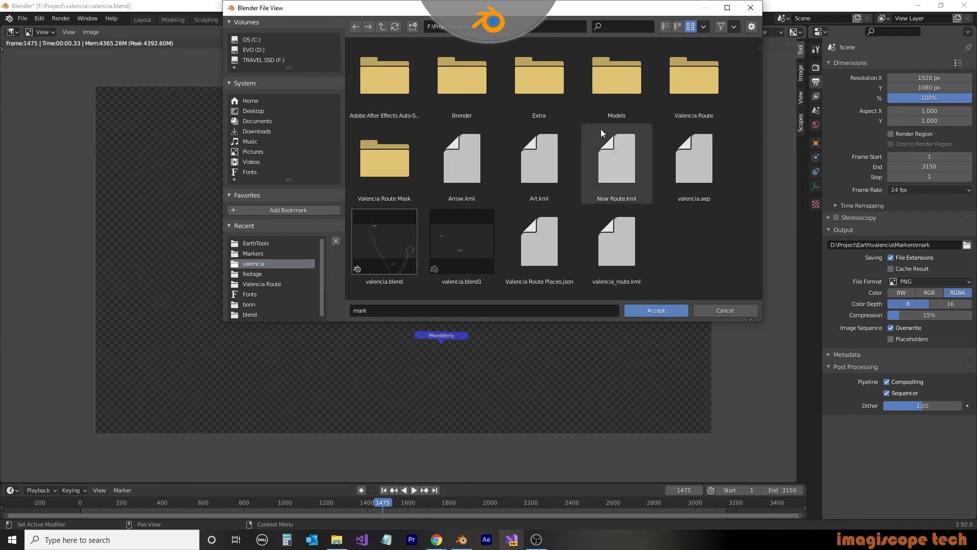
pyautogui.click(412, 26)
pyautogui.write('Marke')
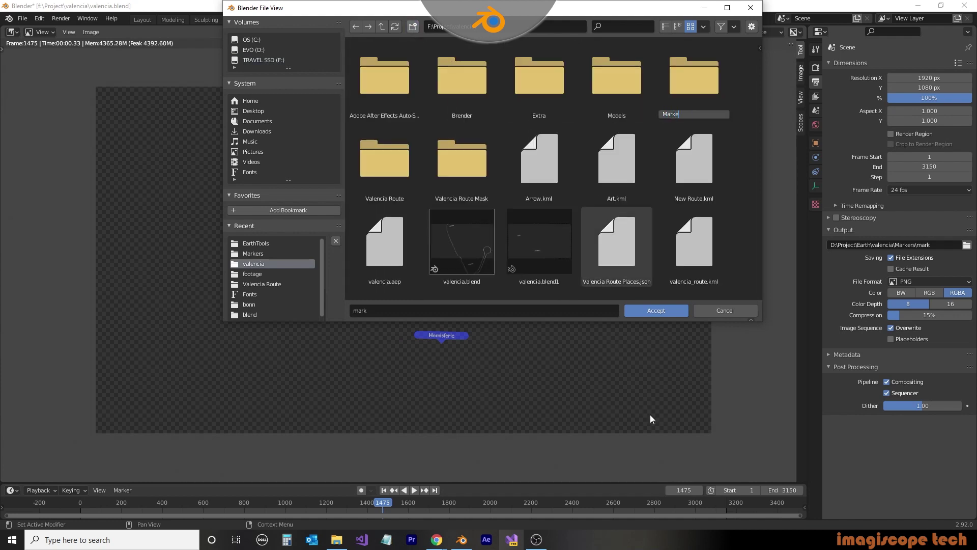
pyautogui.write('rs')
pyautogui.press('Return')
pyautogui.doubleClick(621, 91)
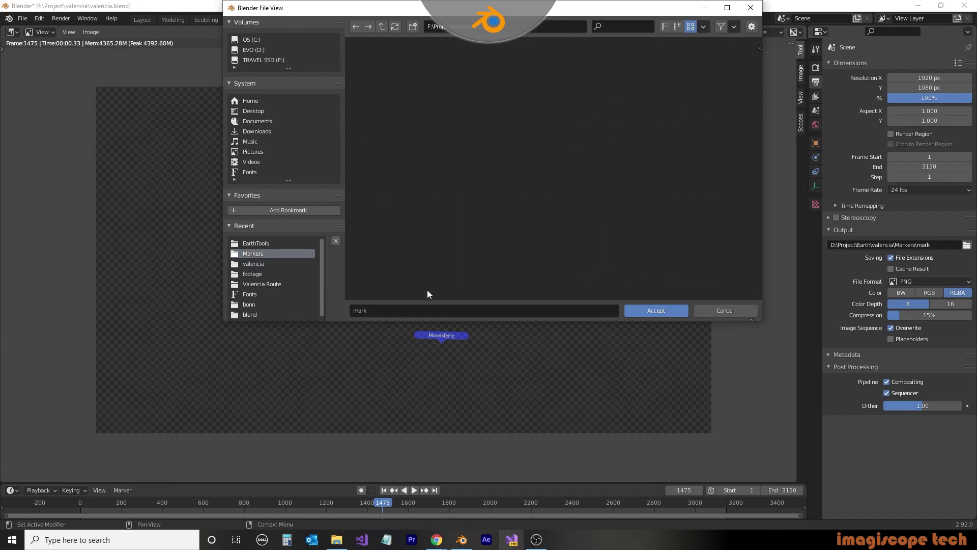
pyautogui.click(659, 310)
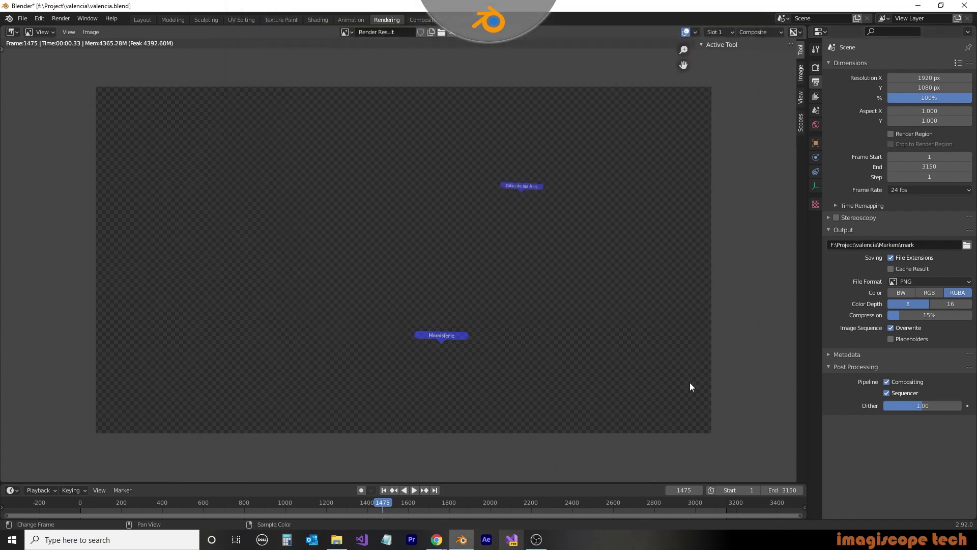
pyautogui.click(60, 19)
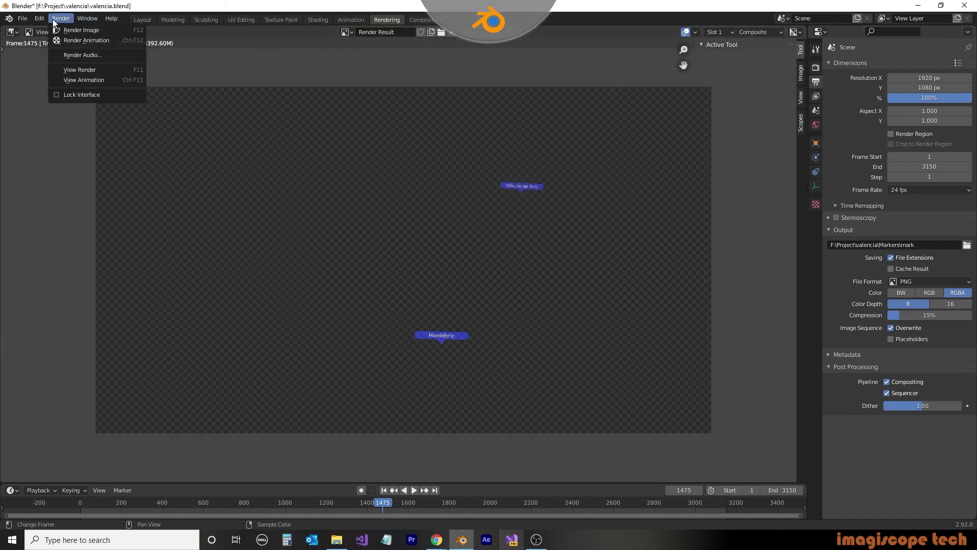
pyautogui.click(82, 43)
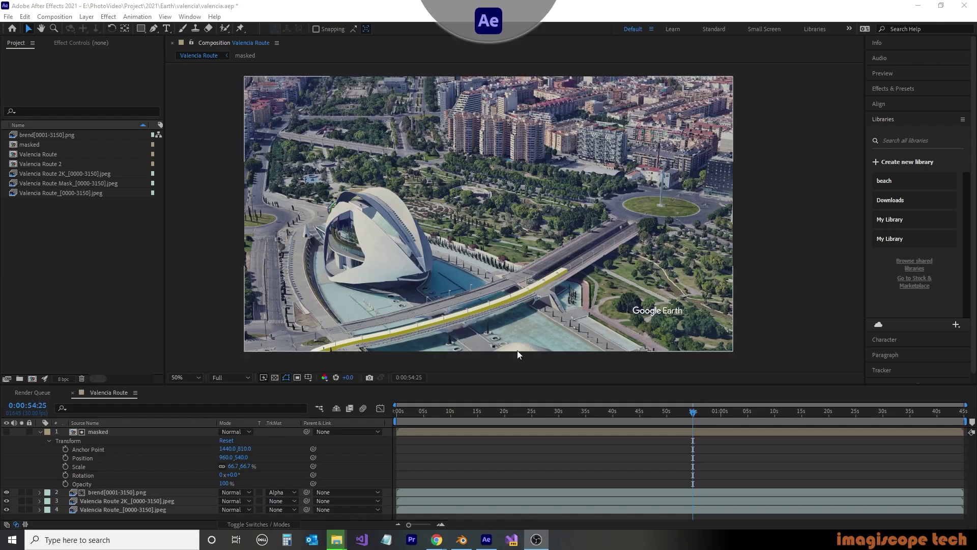
# Step: In After Effects, import the mark0001.png PNG sequence from the Markers folder and place it as the top layer of the Valencia Route composition
pyautogui.rightClick(88, 244)
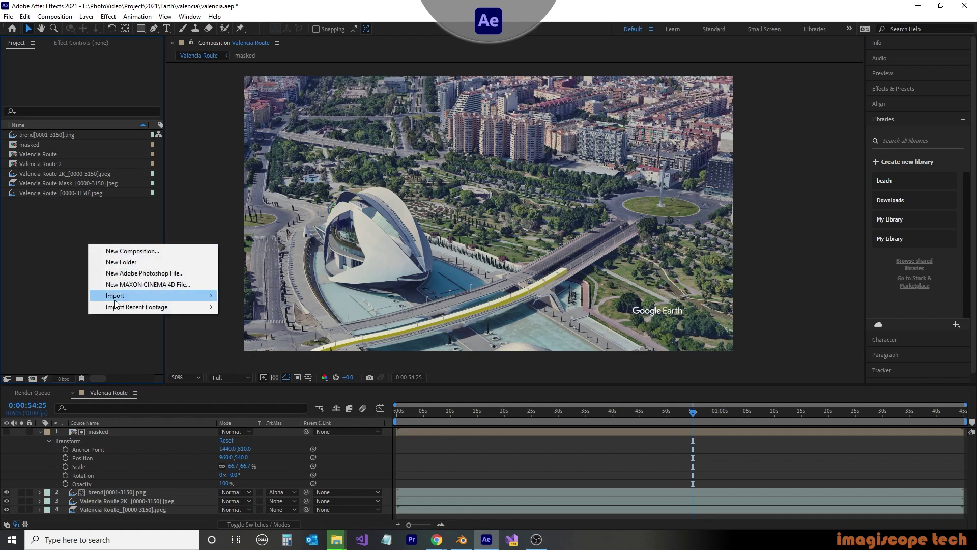
pyautogui.moveTo(124, 295)
pyautogui.click(253, 300)
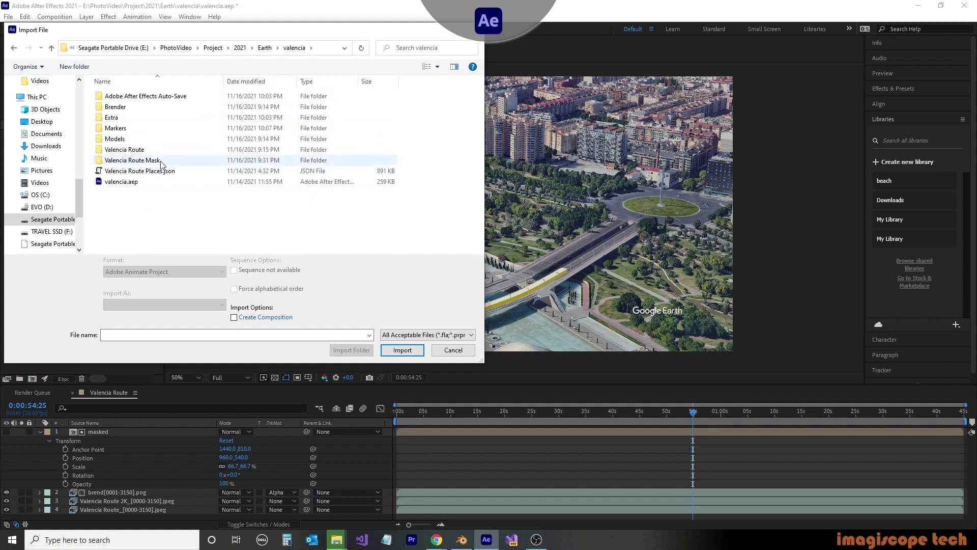
pyautogui.doubleClick(121, 128)
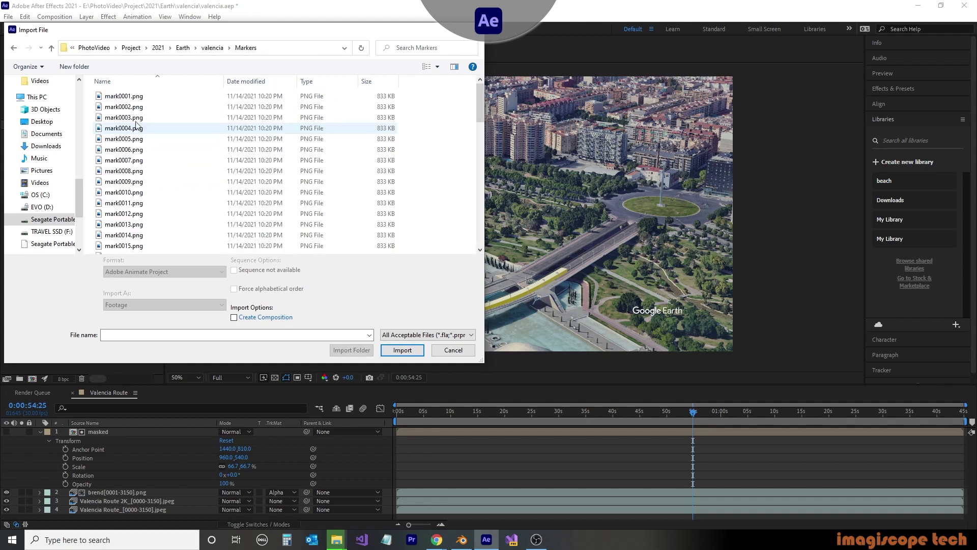
pyautogui.click(105, 97)
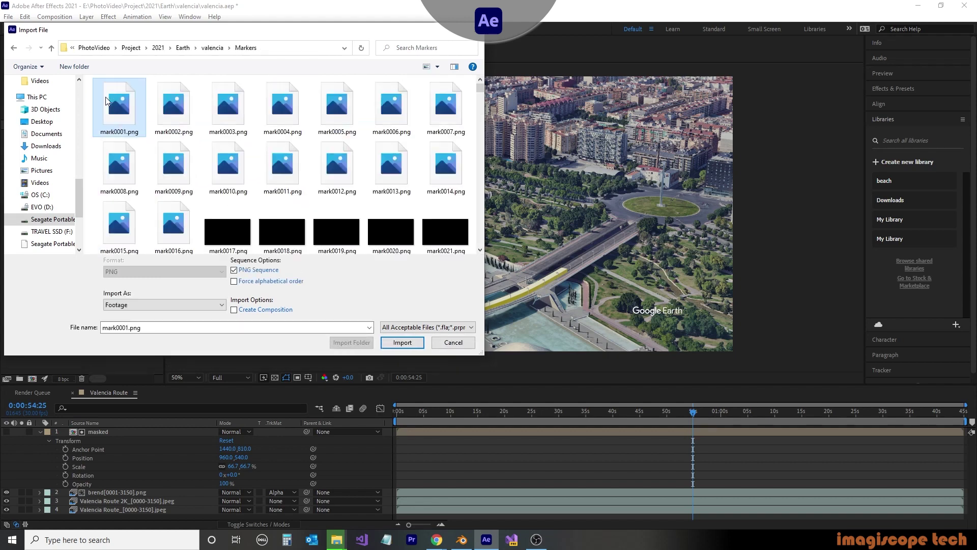
pyautogui.click(402, 342)
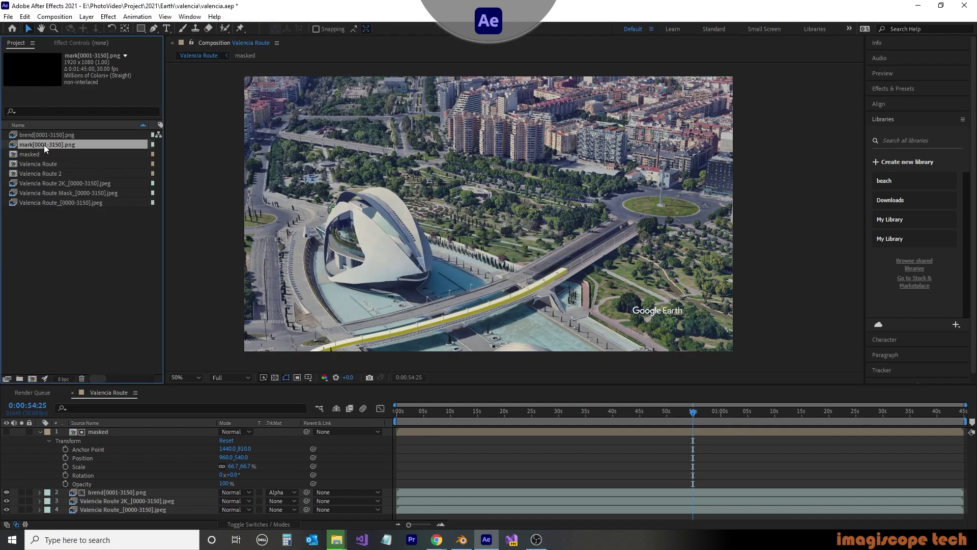
pyautogui.moveTo(98, 431); pyautogui.dragTo(99, 433)
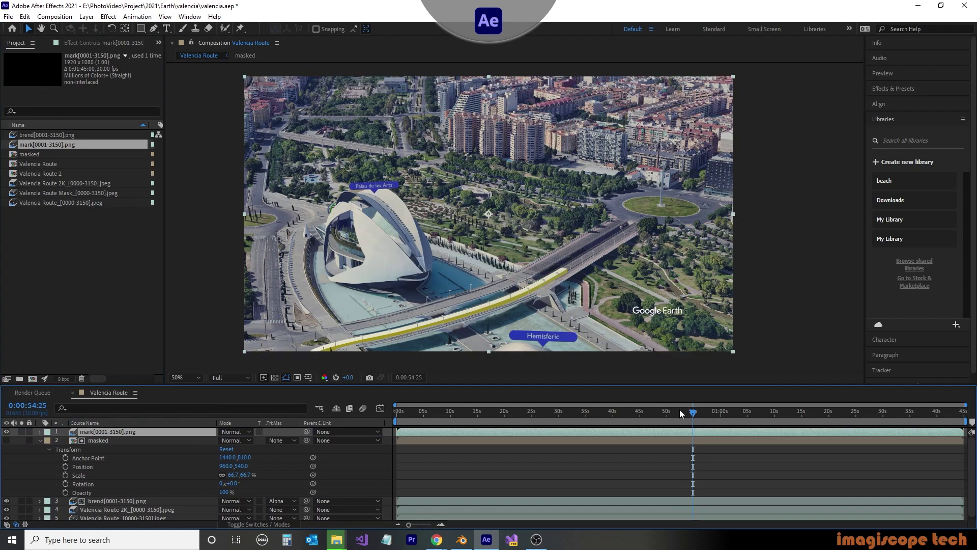
pyautogui.moveTo(426, 414); pyautogui.dragTo(471, 414)
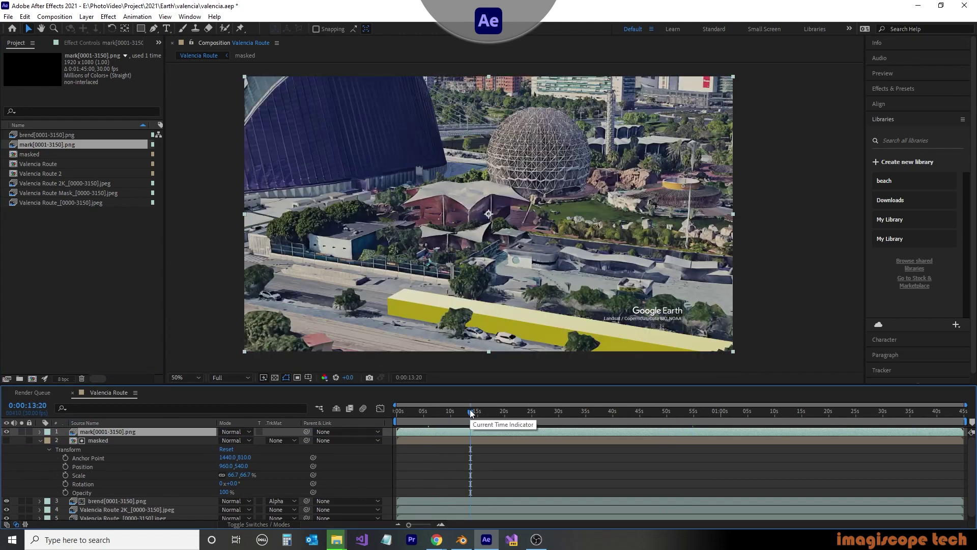